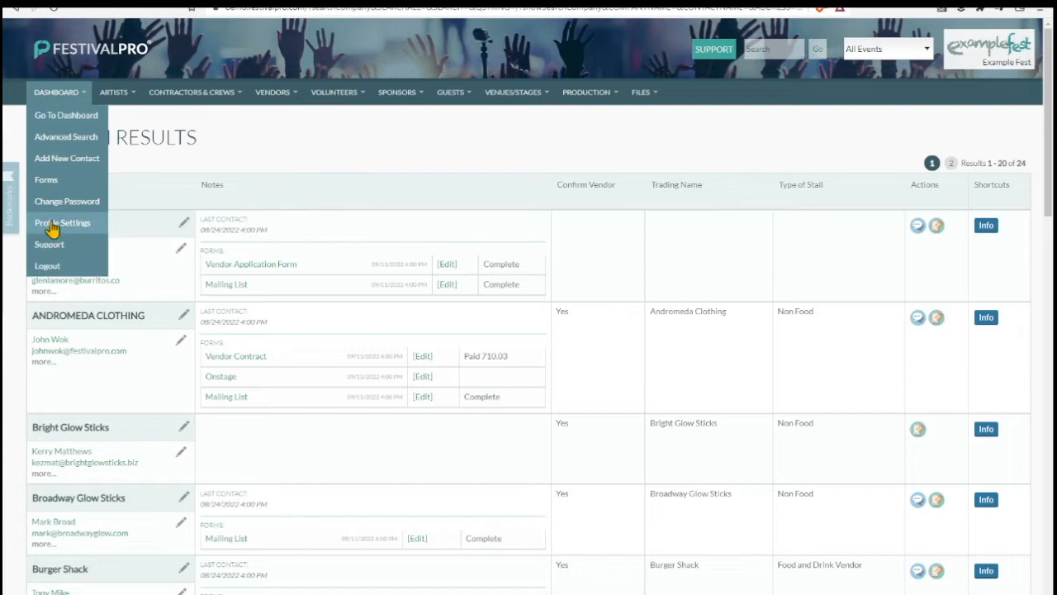
# Open the settings of the Vendor Application Form from the list of forms.
pyautogui.click(48, 180)
pyautogui.scroll(-6, 304, 258)
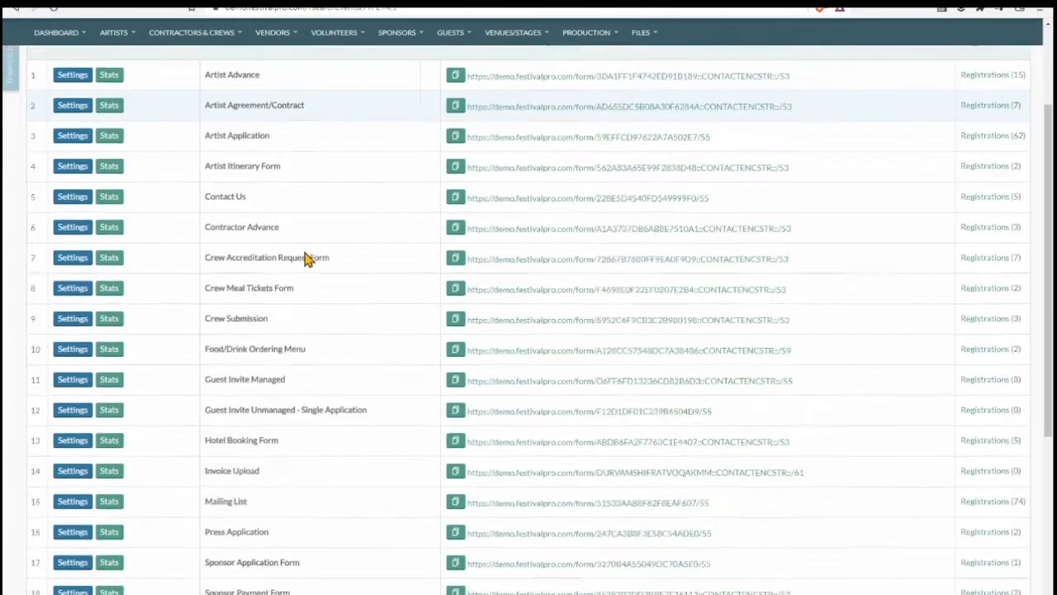
pyautogui.moveTo(209, 357); pyautogui.dragTo(311, 363)
pyautogui.tripleClick(252, 355)
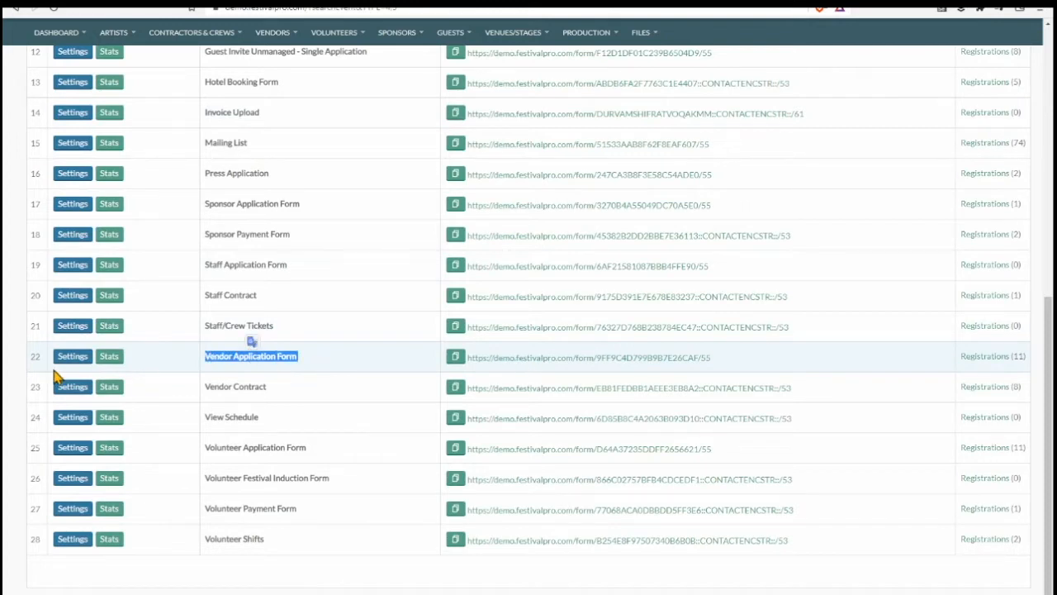
pyautogui.click(66, 359)
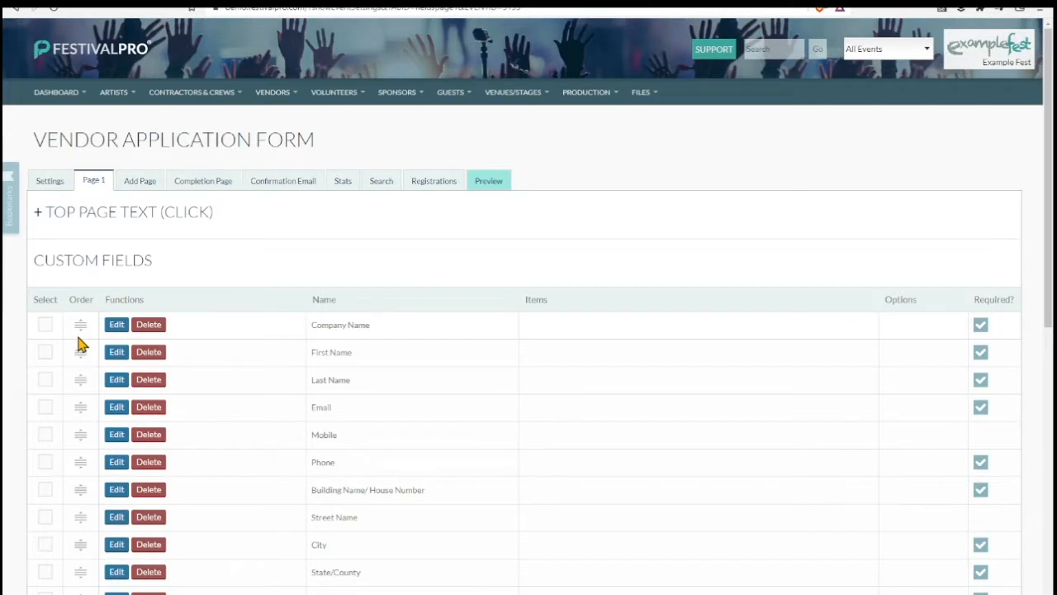
# Examine the custom fields on Page 1 of the Vendor Application Form and the settings available for adding a new field.
pyautogui.scroll(-2, 352, 304)
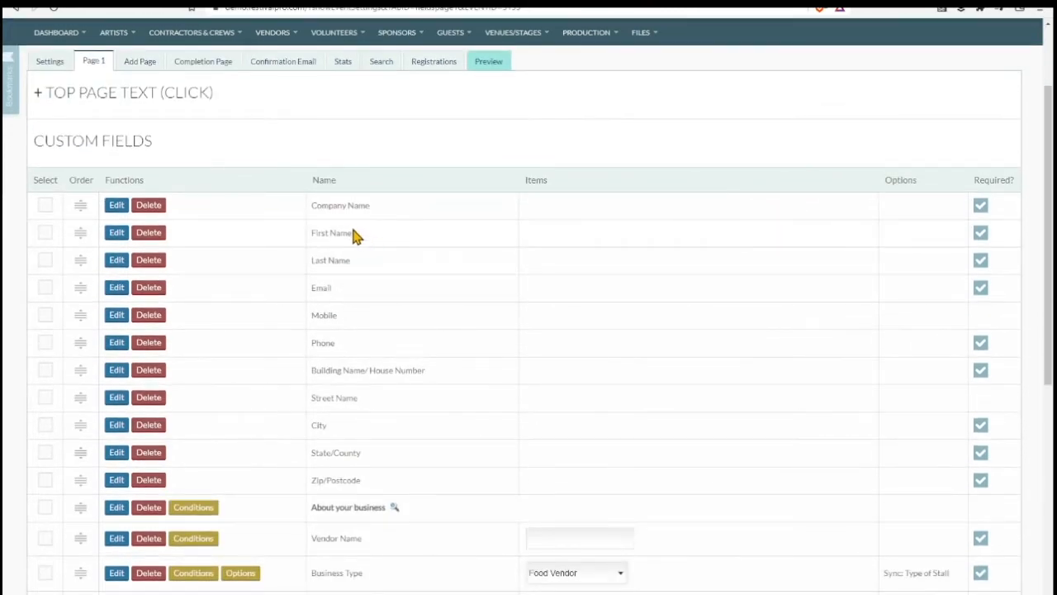
pyautogui.scroll(-4, 351, 281)
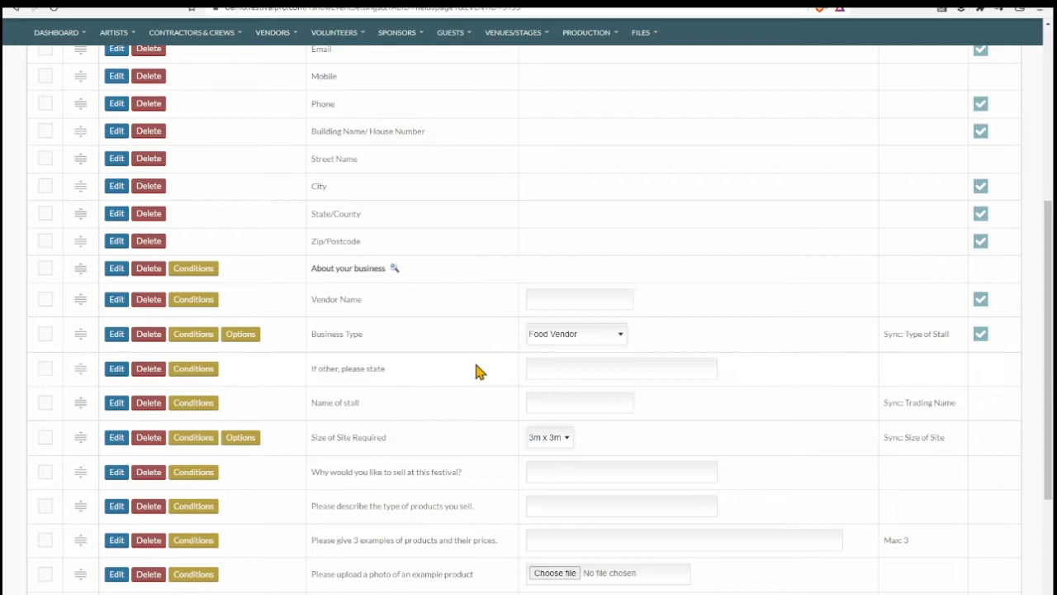
pyautogui.scroll(-4, 465, 364)
pyautogui.scroll(5, 465, 363)
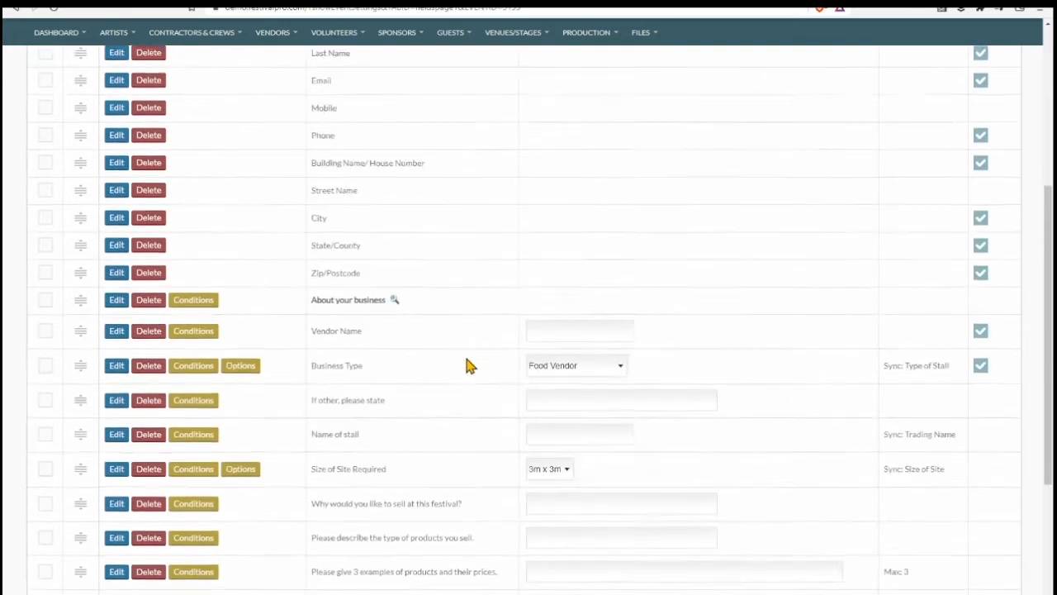
pyautogui.scroll(3, 430, 366)
pyautogui.scroll(-5, 388, 364)
pyautogui.click(82, 558)
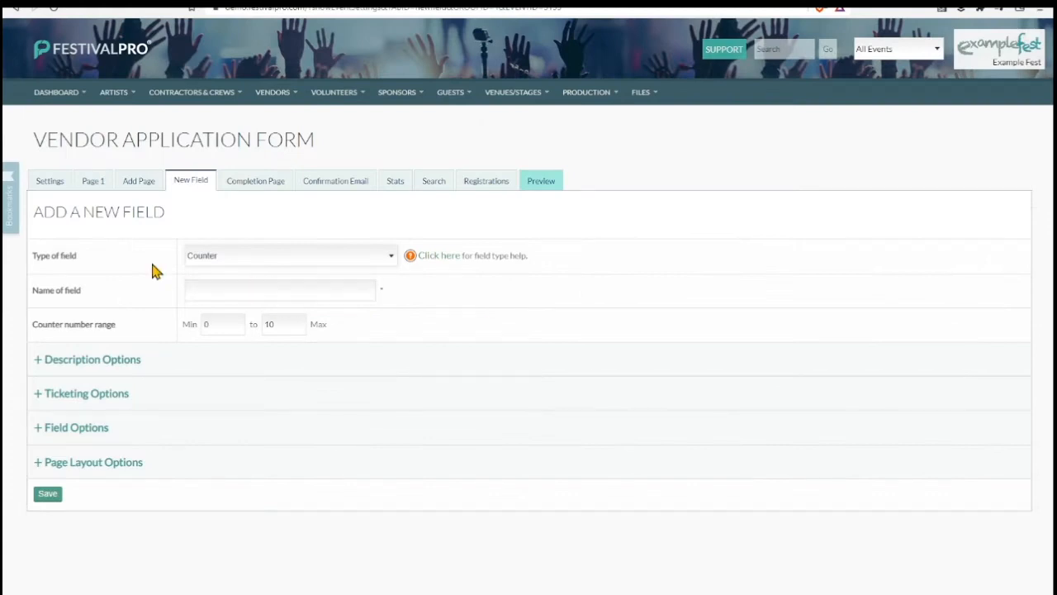
pyautogui.click(87, 181)
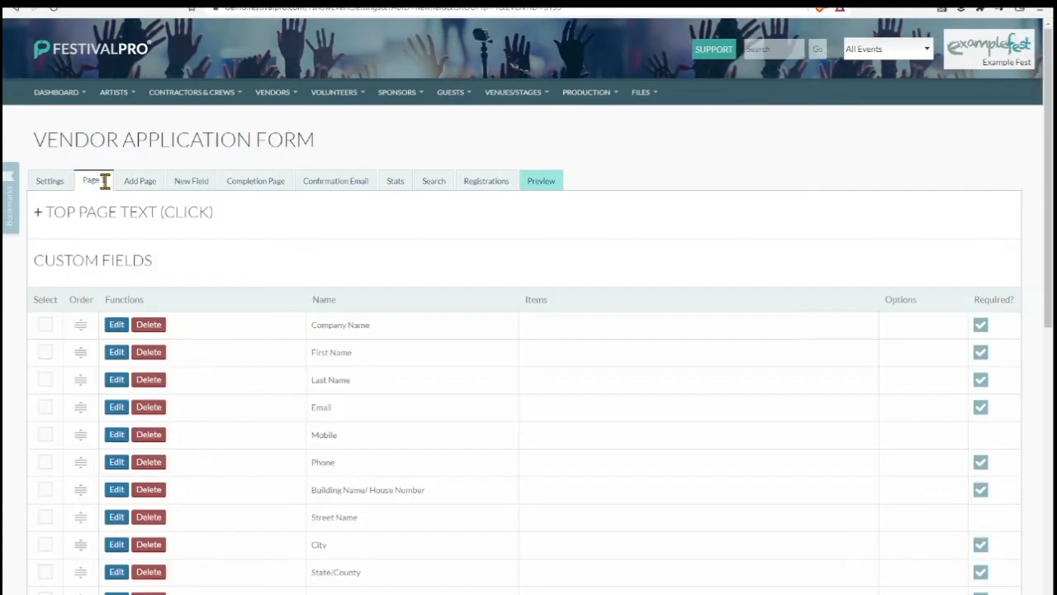
# Return to the list of forms and open the public link of the Vendor Application Form.
pyautogui.click(56, 92)
pyautogui.click(51, 178)
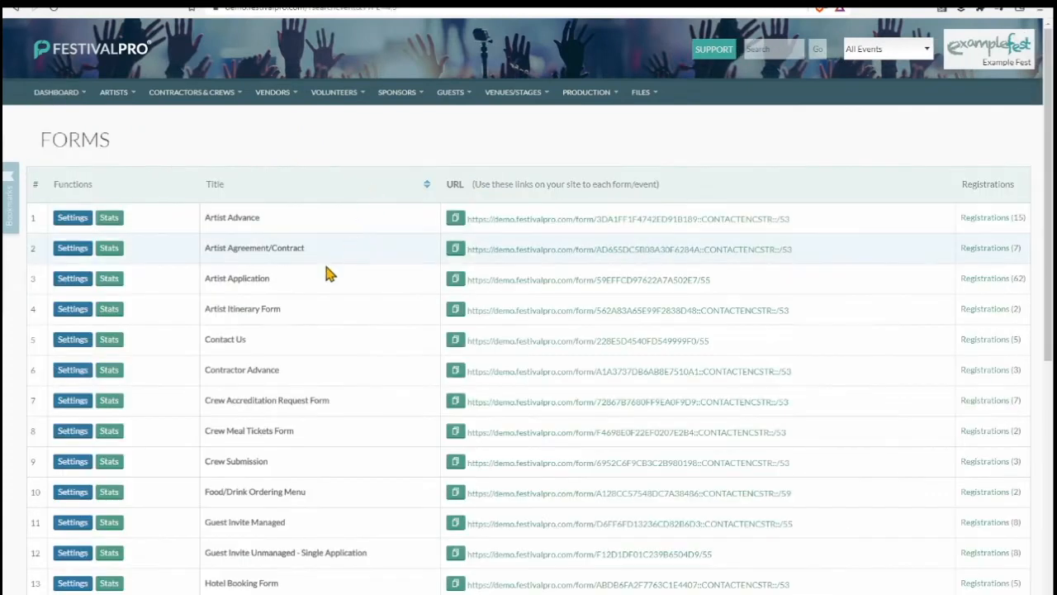
pyautogui.scroll(-6, 326, 269)
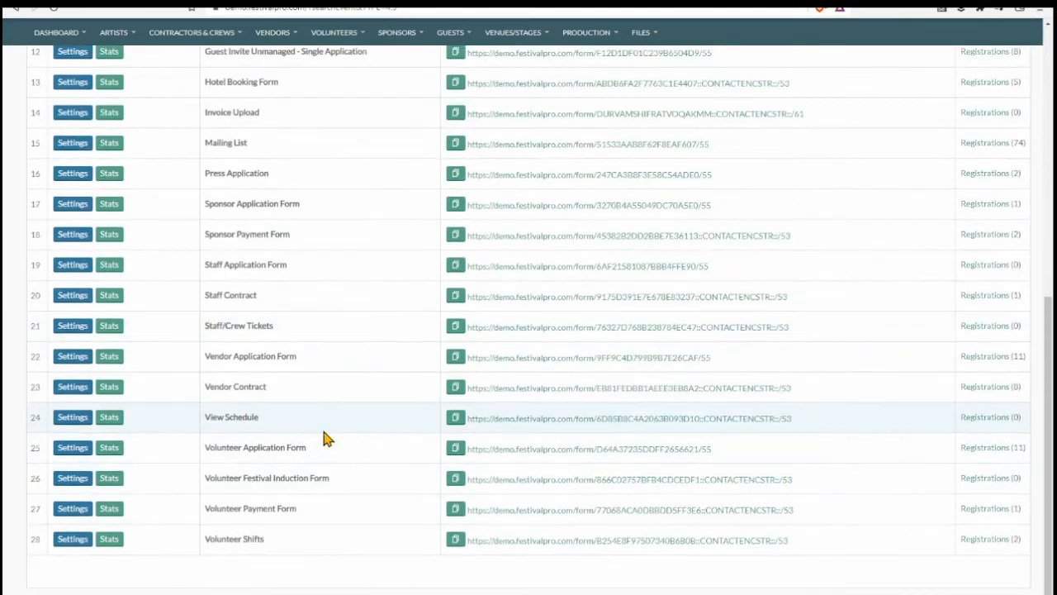
pyautogui.moveTo(722, 357); pyautogui.dragTo(467, 356)
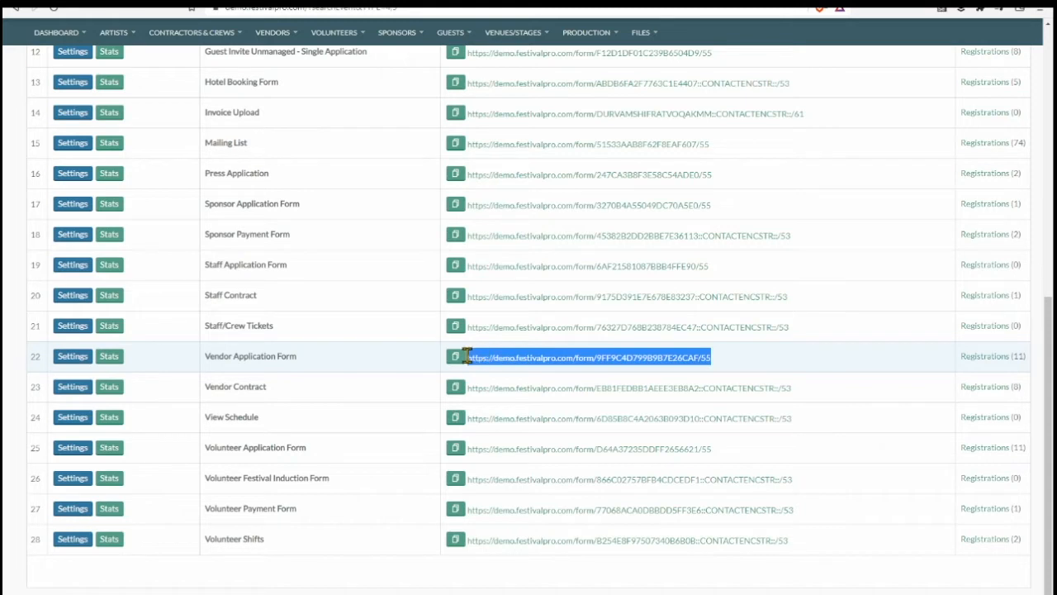
pyautogui.click(731, 368)
pyautogui.click(683, 366)
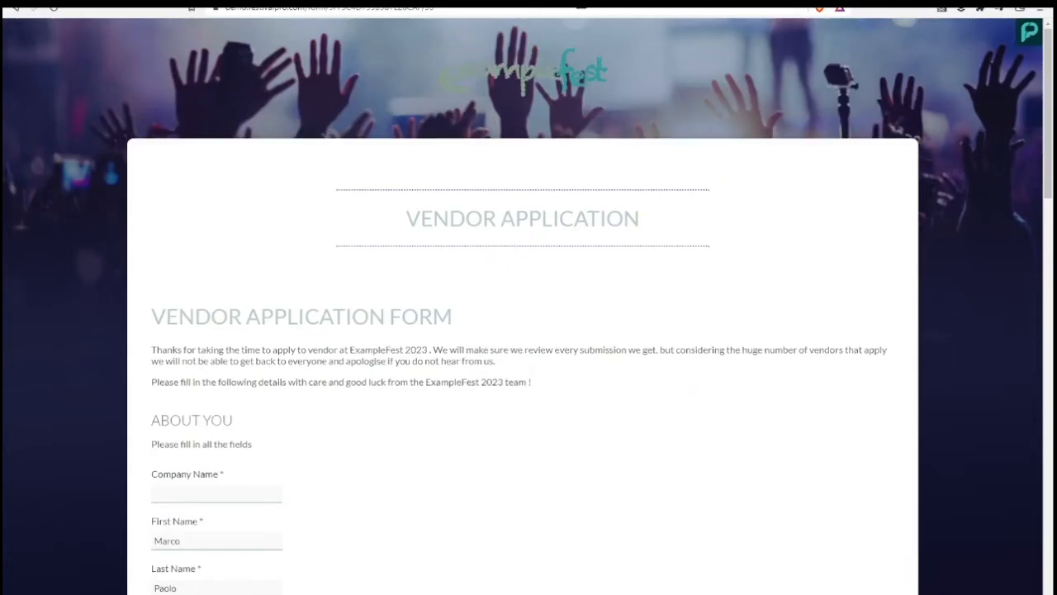
# Examine the public vendor application from the contact details through Business Type to the social media fields.
pyautogui.scroll(-2, 562, 290)
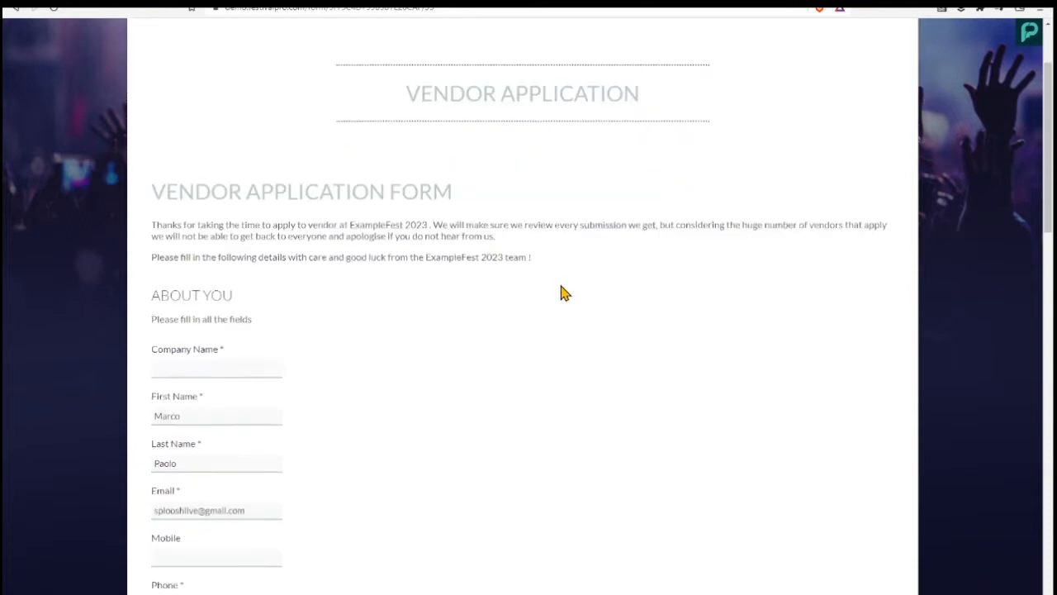
pyautogui.scroll(-2, 257, 248)
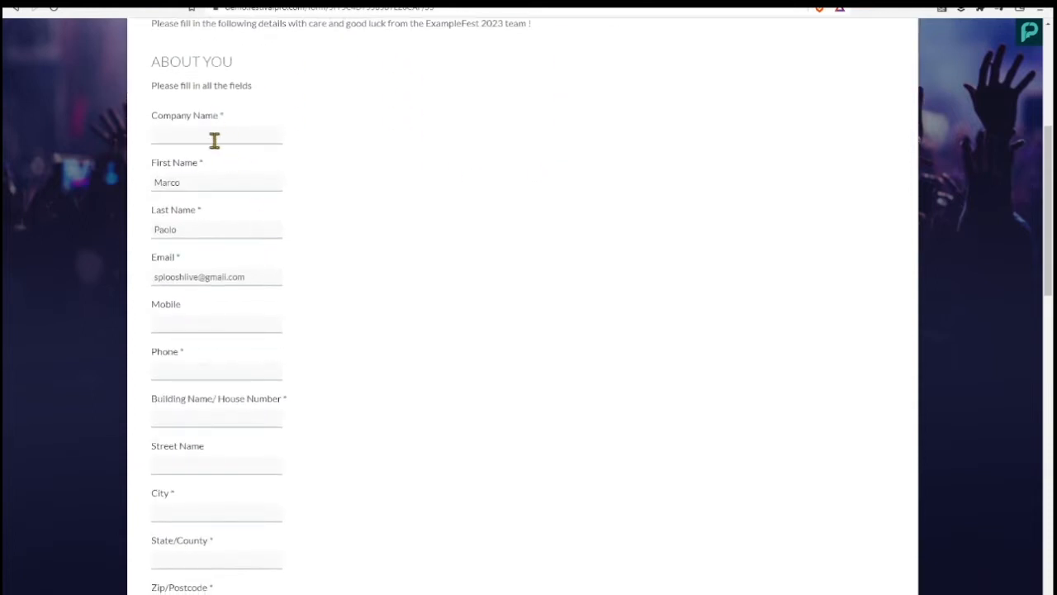
pyautogui.scroll(-1, 219, 251)
pyautogui.scroll(-4, 219, 251)
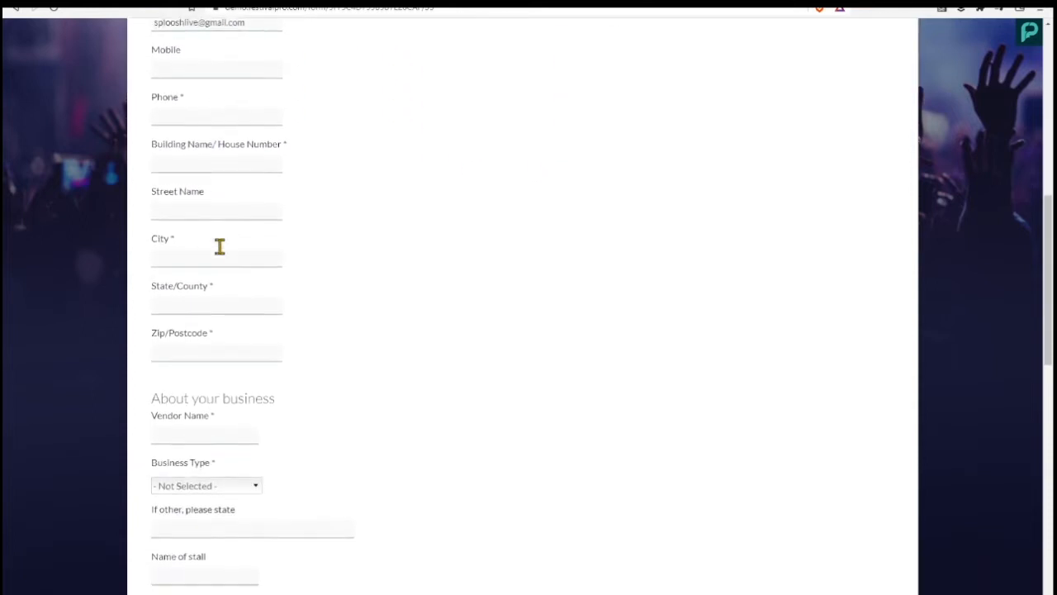
pyautogui.scroll(-1, 269, 252)
pyautogui.click(236, 261)
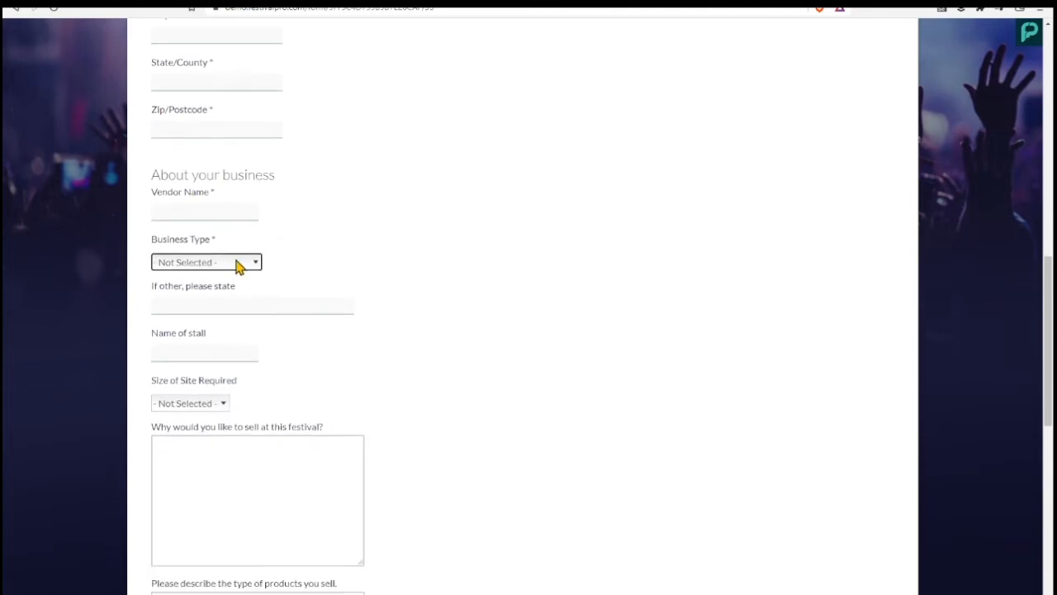
pyautogui.click(457, 316)
pyautogui.scroll(-8, 463, 326)
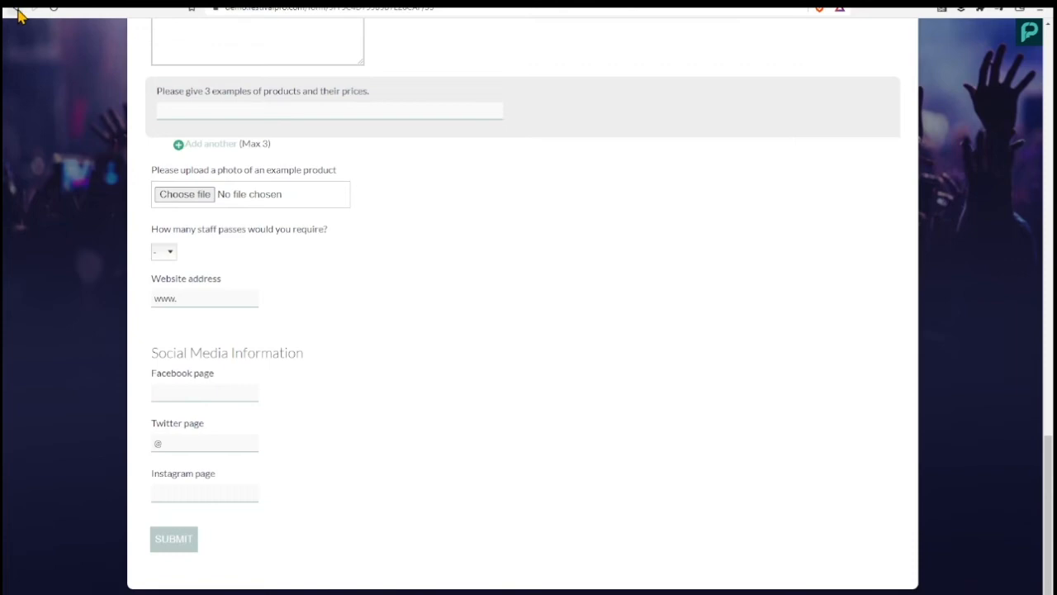
# Go back to the list of forms and open the registrations of the Vendor Application Form.
pyautogui.click(15, 9)
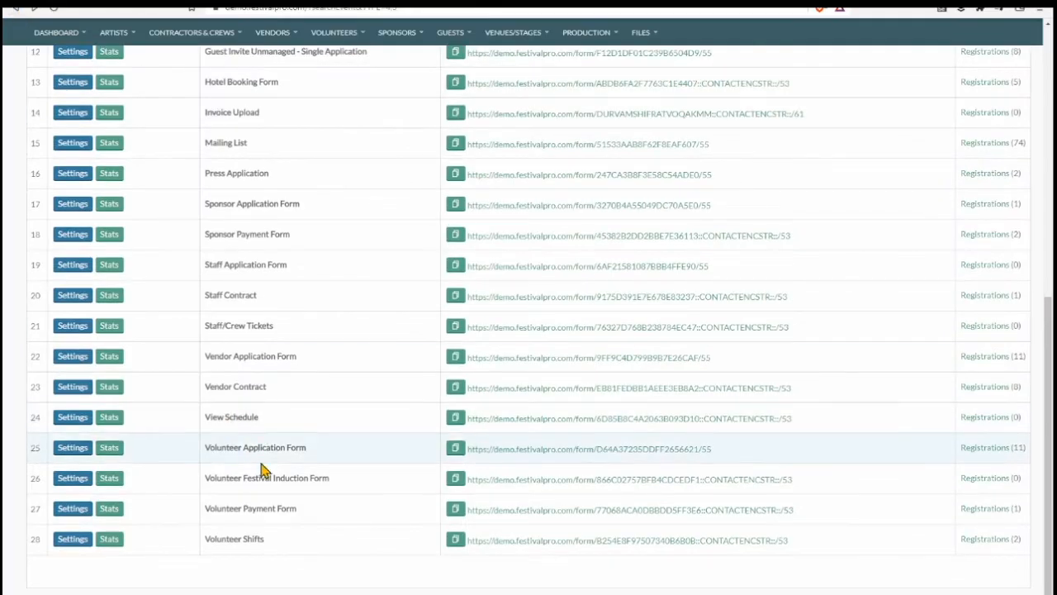
pyautogui.moveTo(208, 447); pyautogui.dragTo(363, 457)
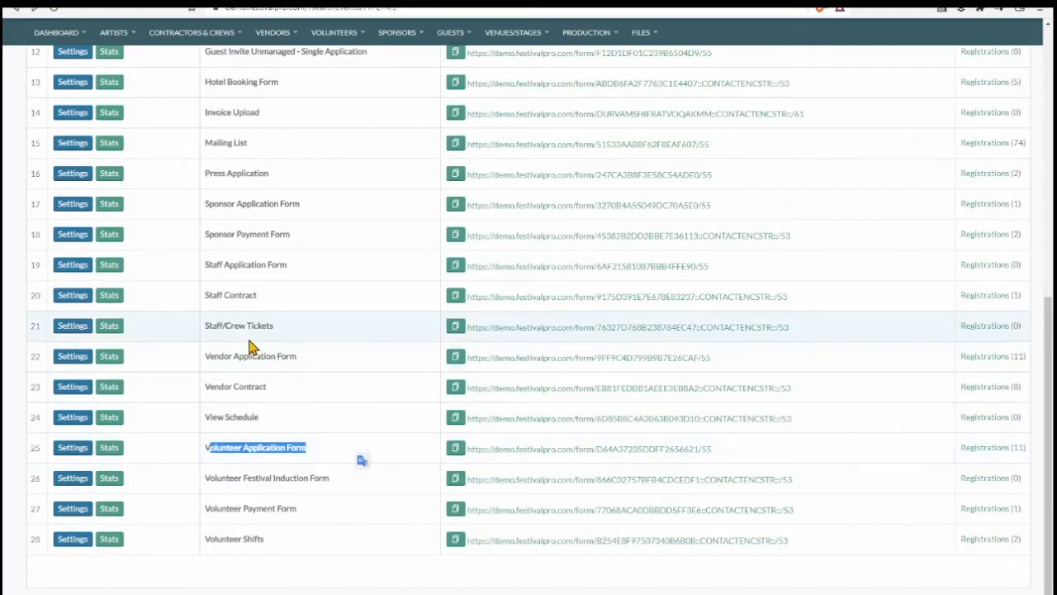
pyautogui.scroll(1, 240, 397)
pyautogui.moveTo(208, 419); pyautogui.dragTo(463, 436)
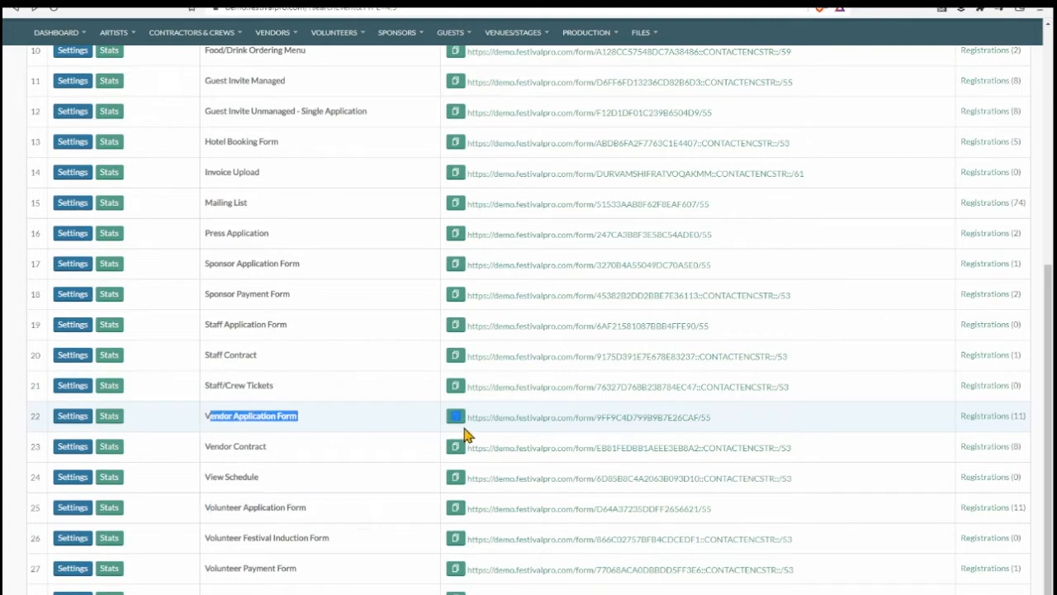
pyautogui.click(975, 418)
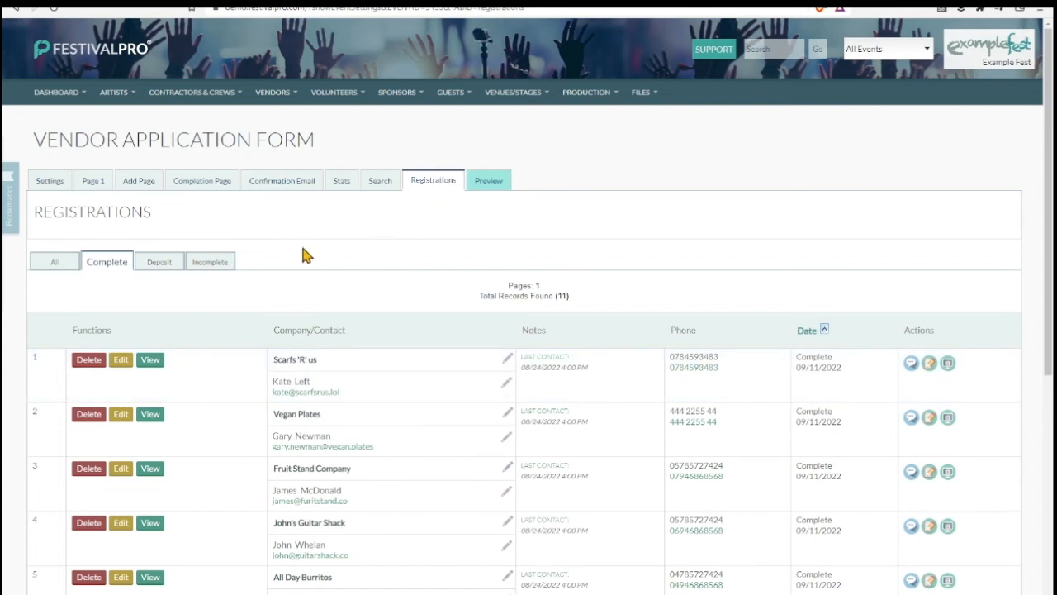
# Look through the completed registrations, view the submission from Scarfs 'R' us, and return to the registrations.
pyautogui.scroll(-5, 301, 275)
pyautogui.scroll(-3, 307, 413)
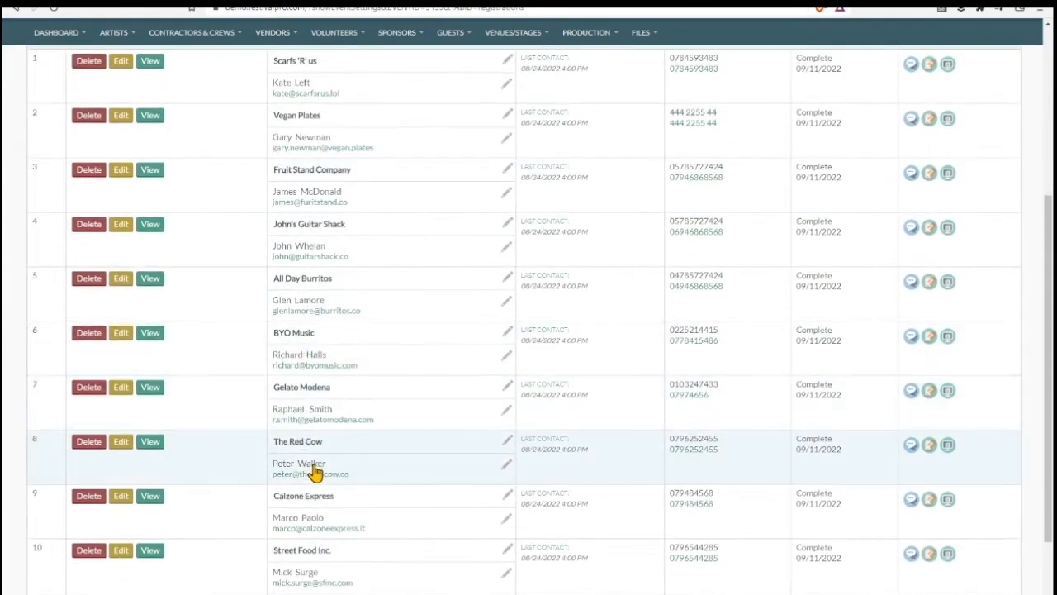
pyautogui.scroll(5, 305, 487)
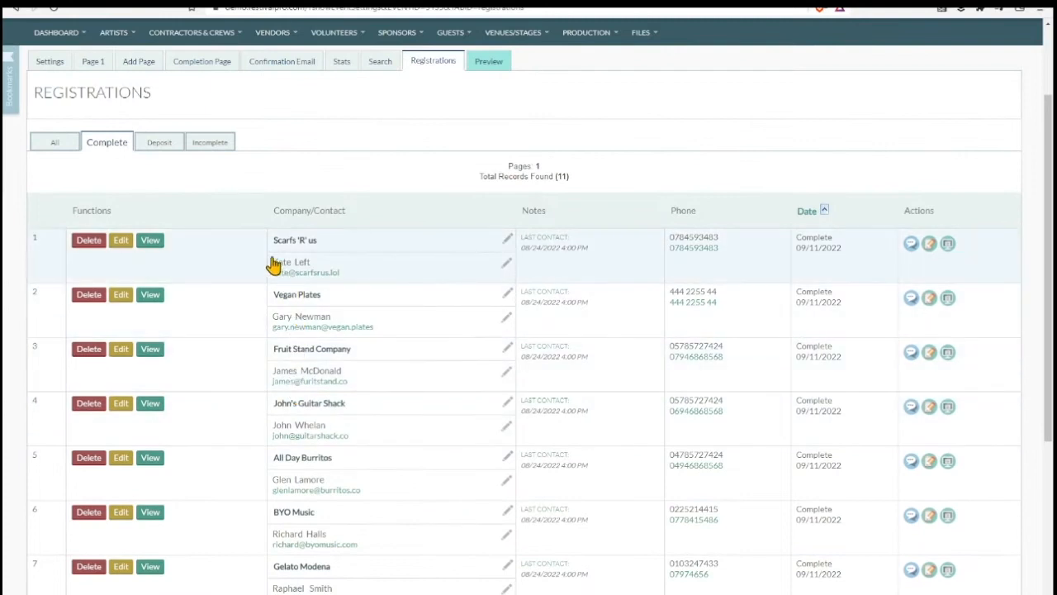
pyautogui.click(147, 246)
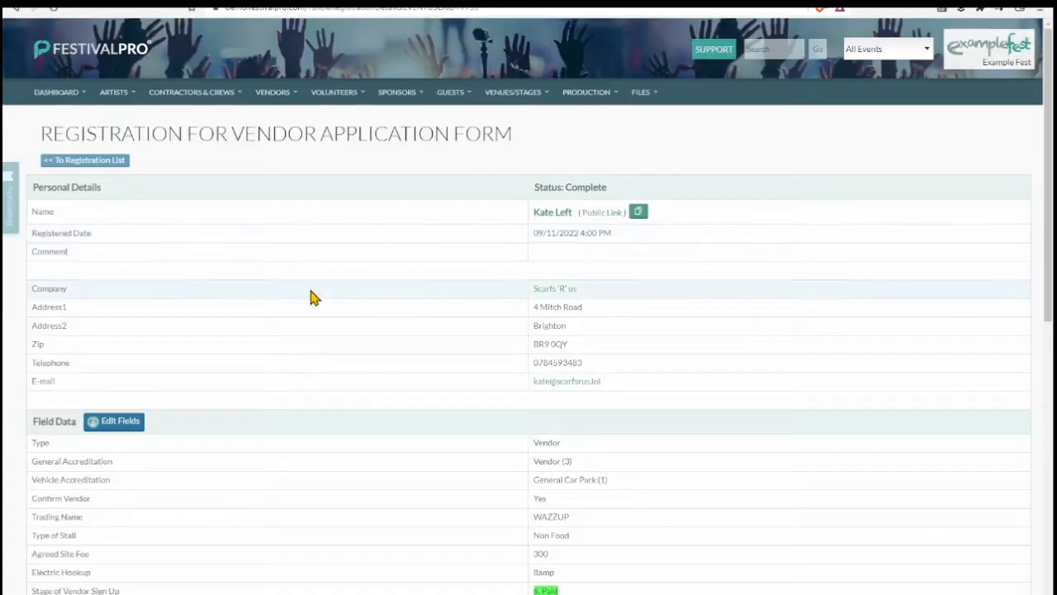
pyautogui.scroll(-10, 311, 295)
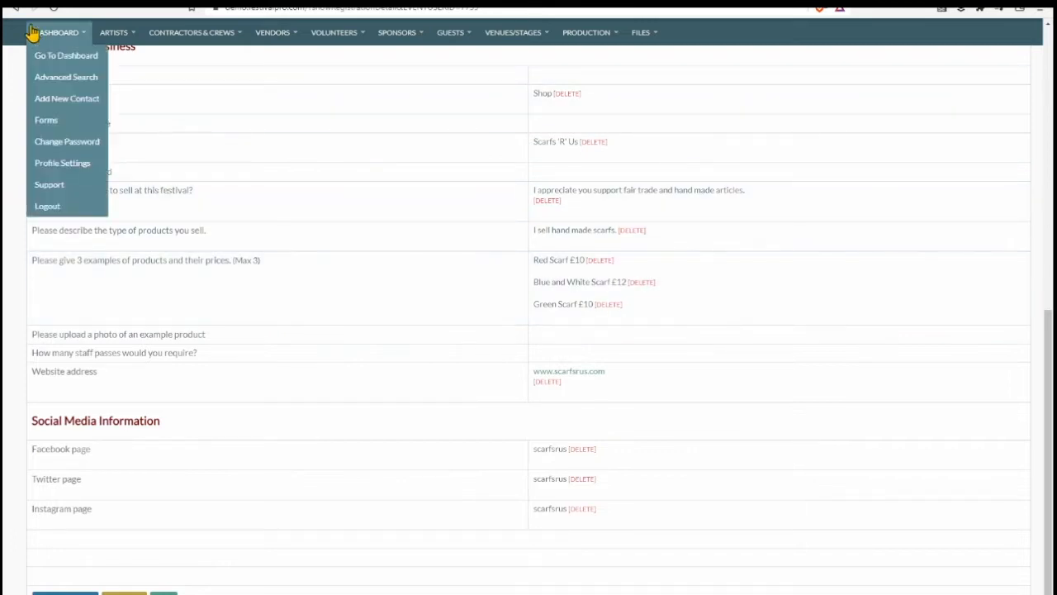
pyautogui.click(15, 8)
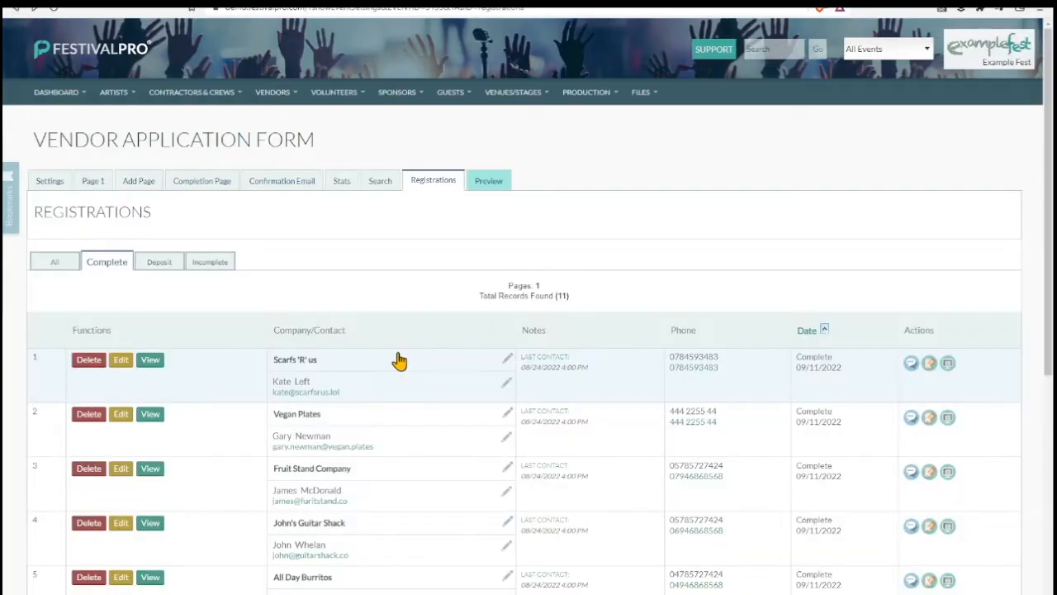
# Open the vendor assignment details for Scarfs 'R' us, have Confirm Vendor set to Yes, and save the record.
pyautogui.click(948, 365)
pyautogui.click(480, 276)
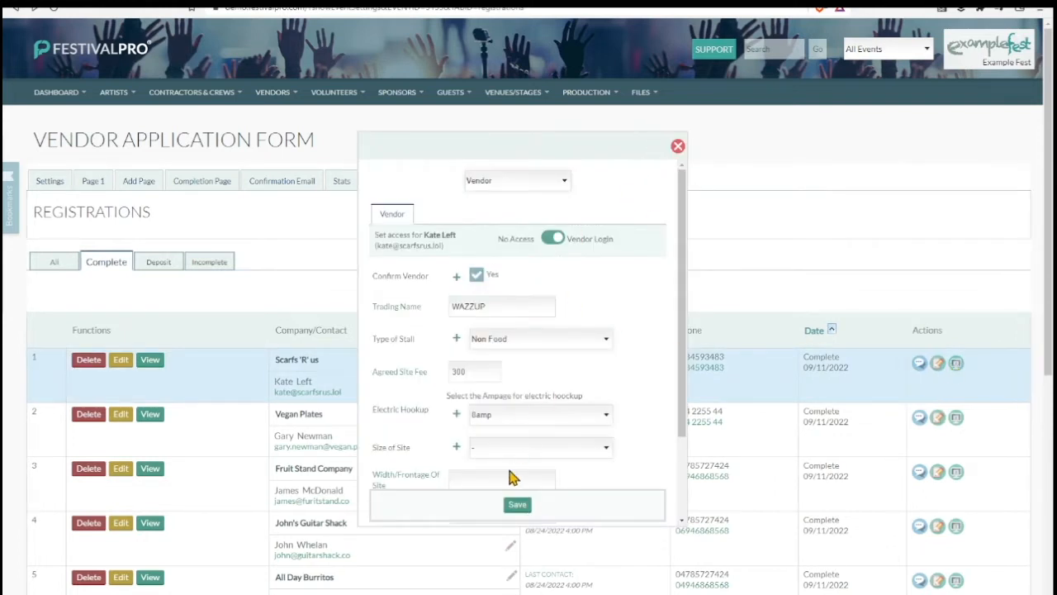
pyautogui.scroll(-3, 543, 417)
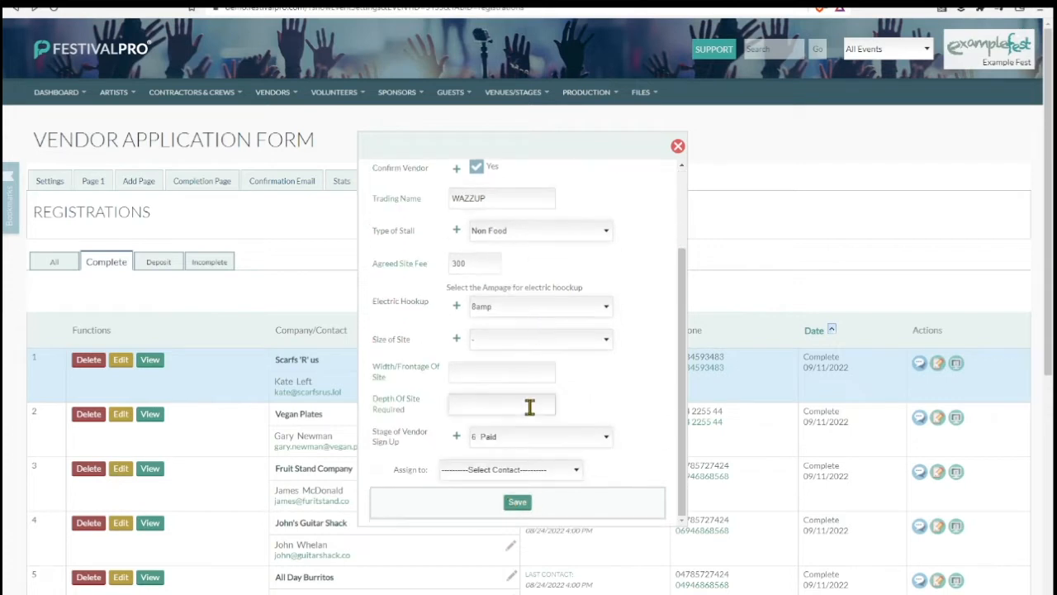
pyautogui.scroll(3, 534, 408)
pyautogui.scroll(-3, 515, 384)
pyautogui.scroll(2, 518, 422)
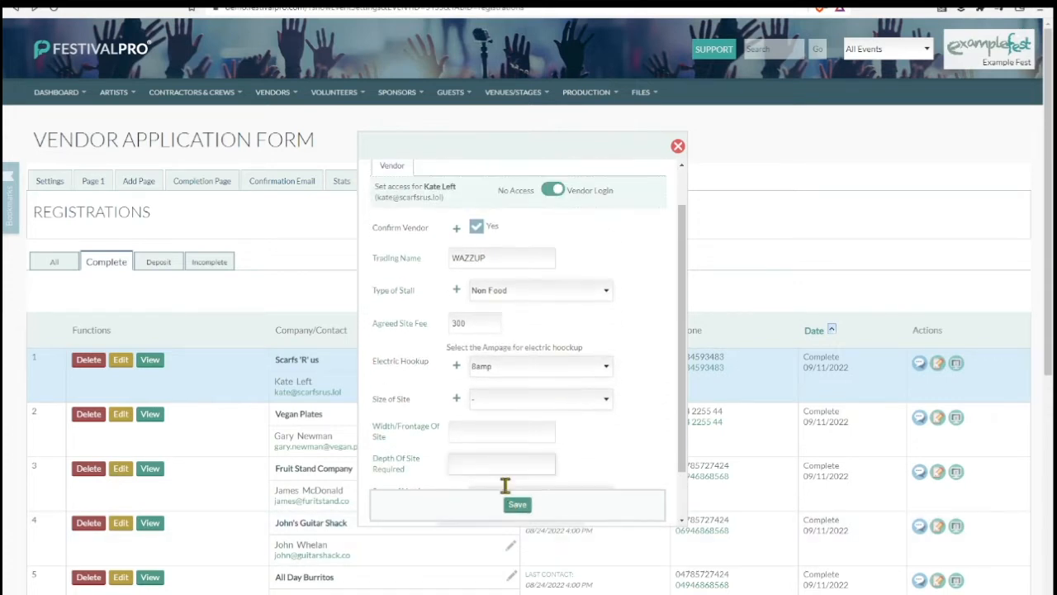
pyautogui.click(517, 508)
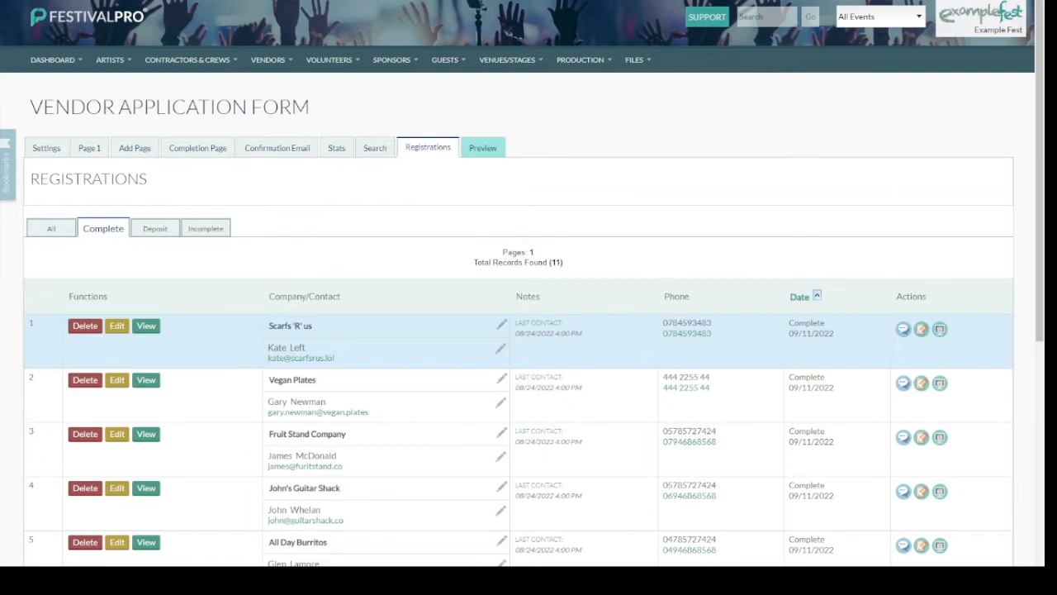
# Open a blank new vendor record and examine its vendor, contact and stall detail fields.
pyautogui.moveTo(269, 60)
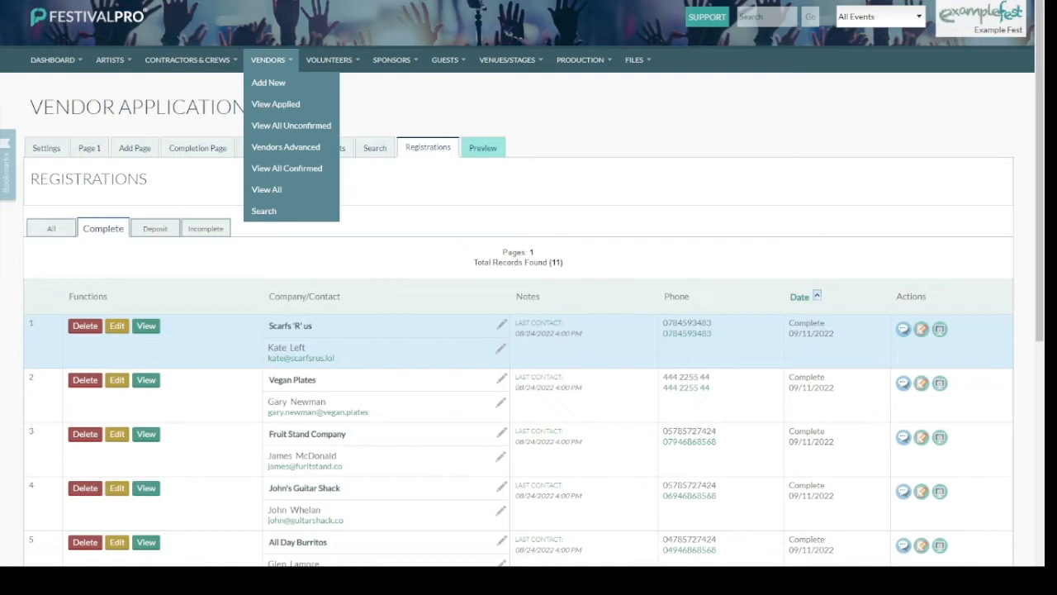
pyautogui.click(269, 86)
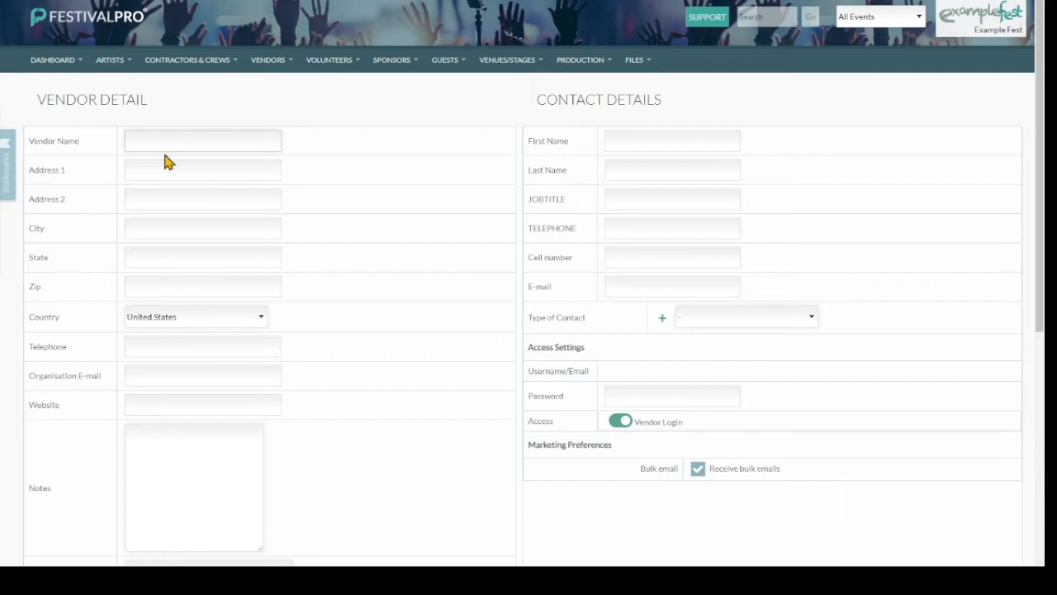
pyautogui.scroll(-5, 425, 194)
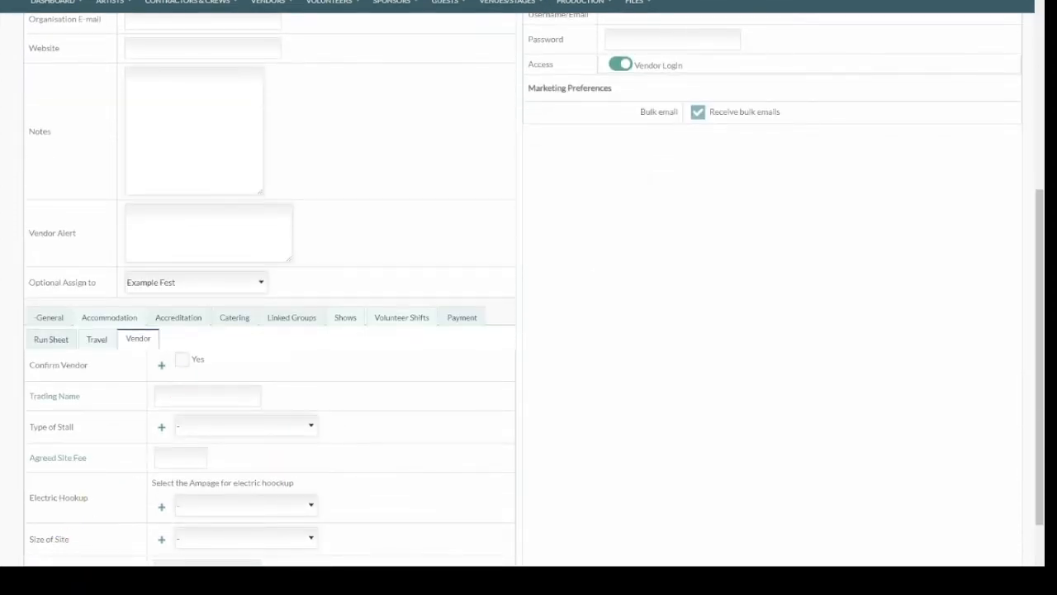
# List all confirmed vendors.
pyautogui.click(277, 5)
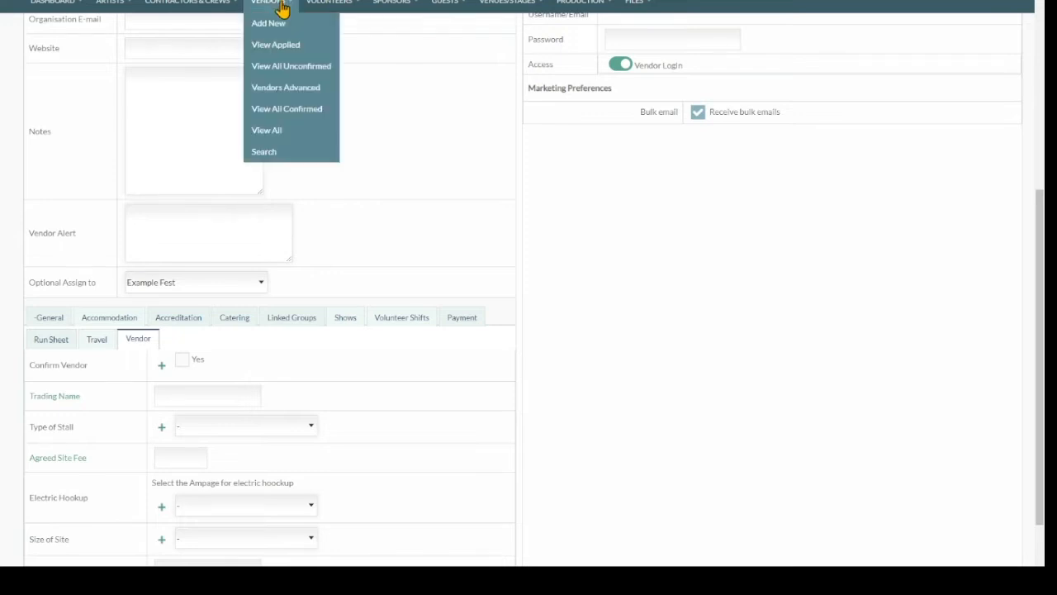
pyautogui.click(301, 122)
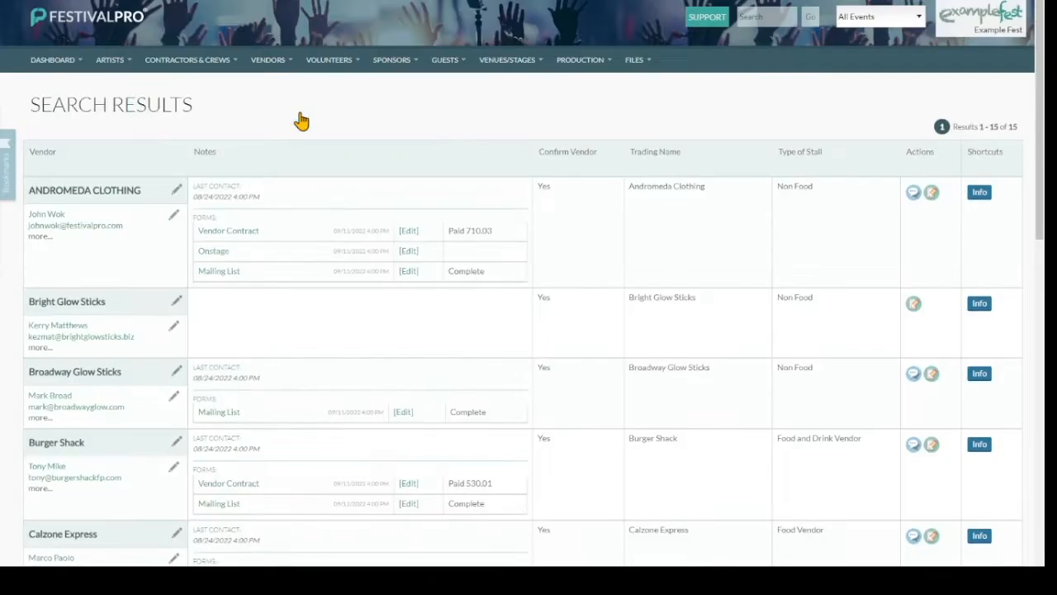
# Look through the full list of confirmed vendors, including their forms, trading names and stall types.
pyautogui.click(268, 59)
pyautogui.scroll(-7, 418, 144)
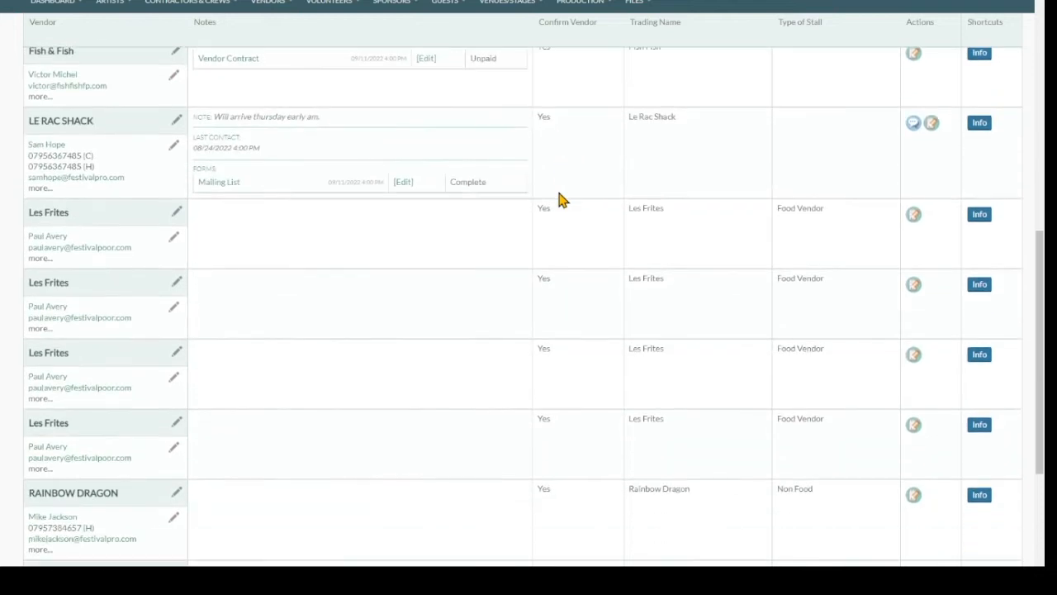
pyautogui.scroll(-4, 560, 200)
pyautogui.scroll(10, 562, 199)
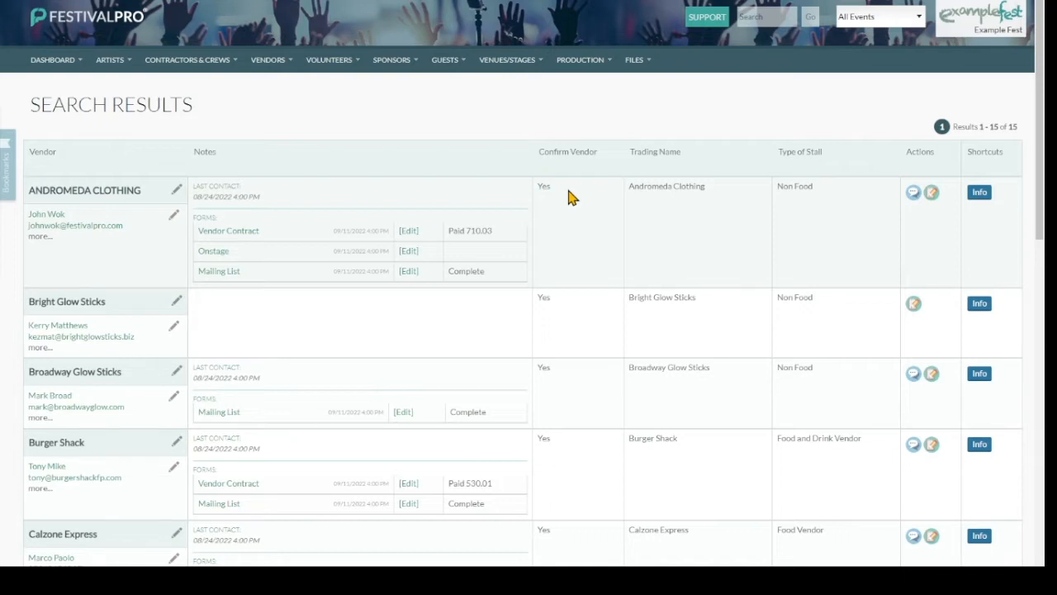
pyautogui.scroll(-4, 703, 208)
pyautogui.scroll(3, 704, 209)
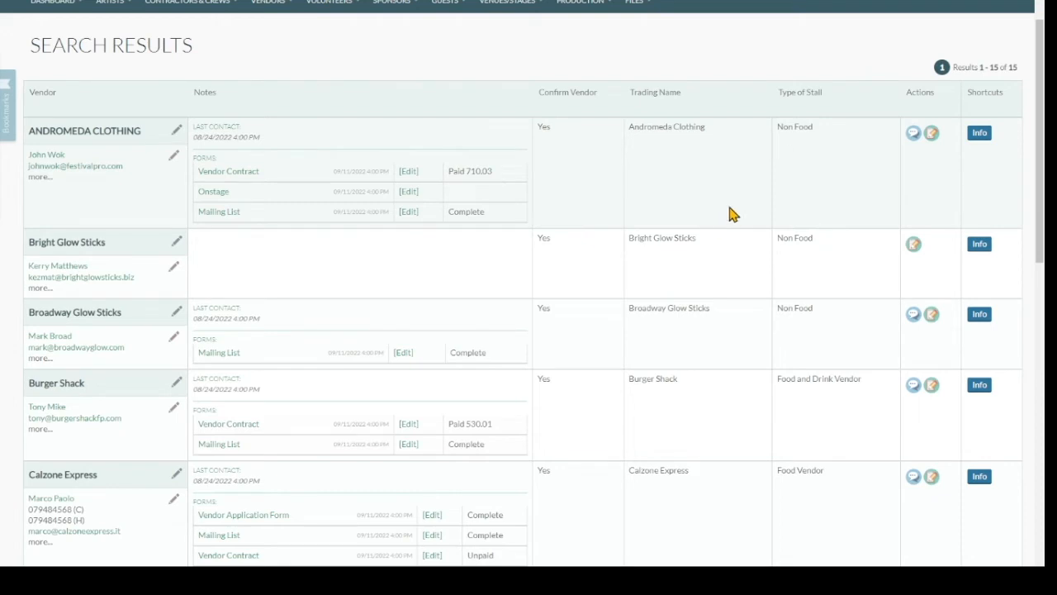
# Open the info for Andromeda Clothing and examine its agreed site fee, site size and sign-up stage fields.
pyautogui.click(980, 134)
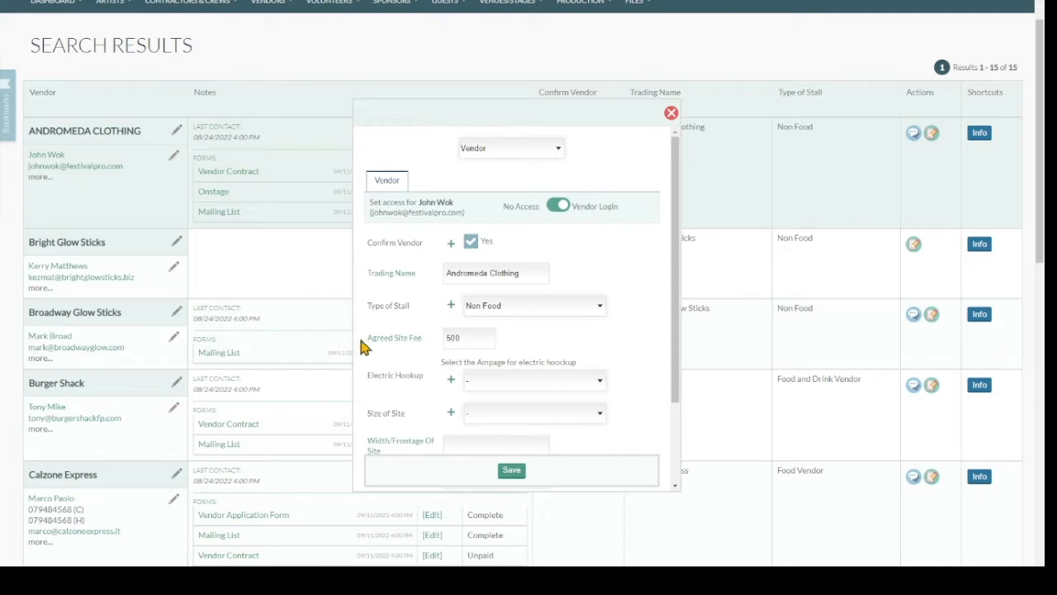
pyautogui.moveTo(364, 341); pyautogui.dragTo(430, 342)
pyautogui.click(431, 341)
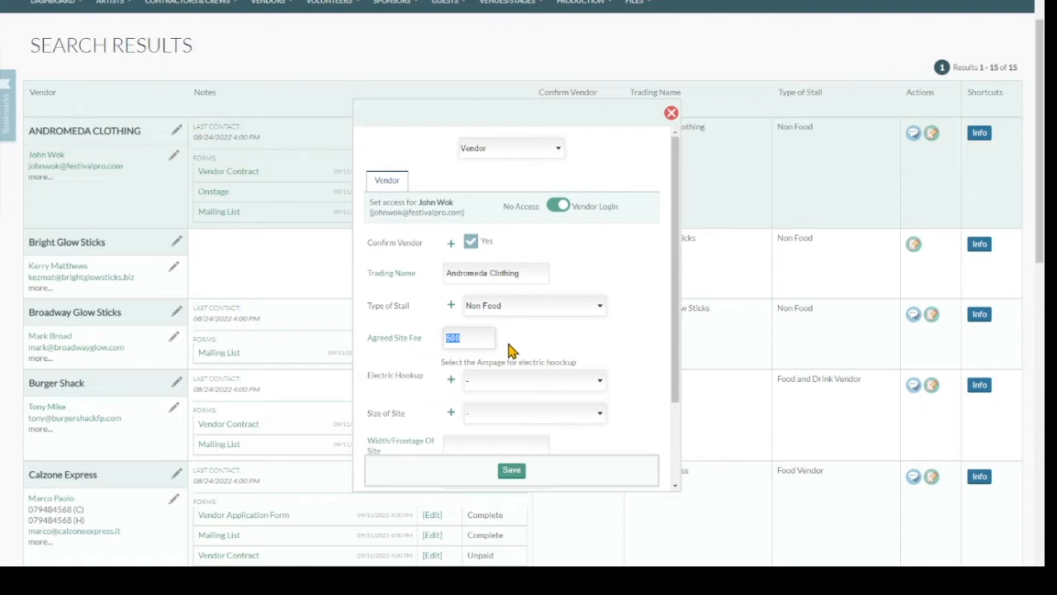
pyautogui.click(466, 342)
pyautogui.scroll(-5, 614, 275)
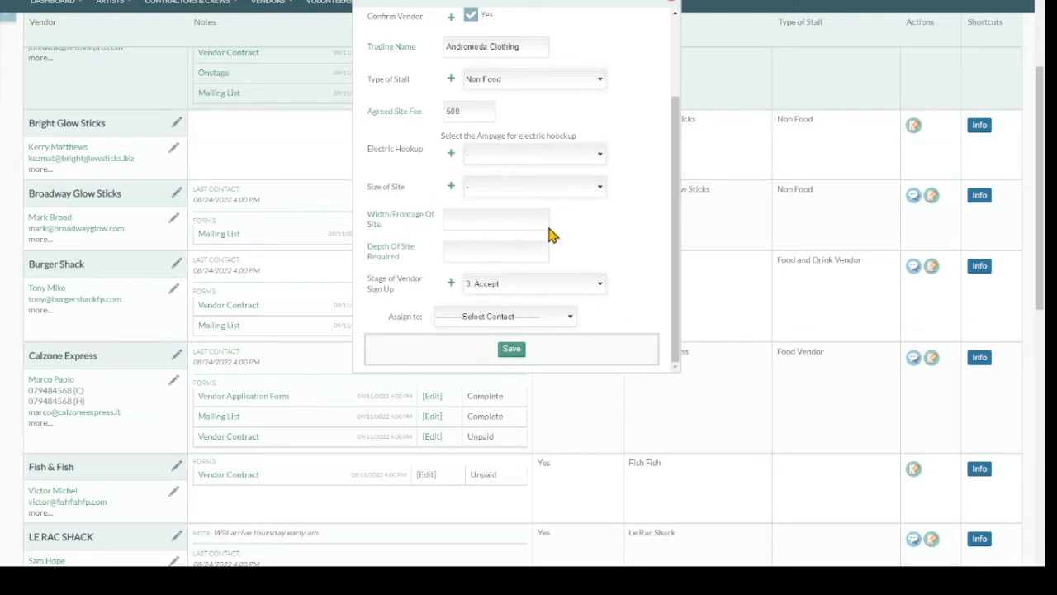
pyautogui.scroll(3, 553, 231)
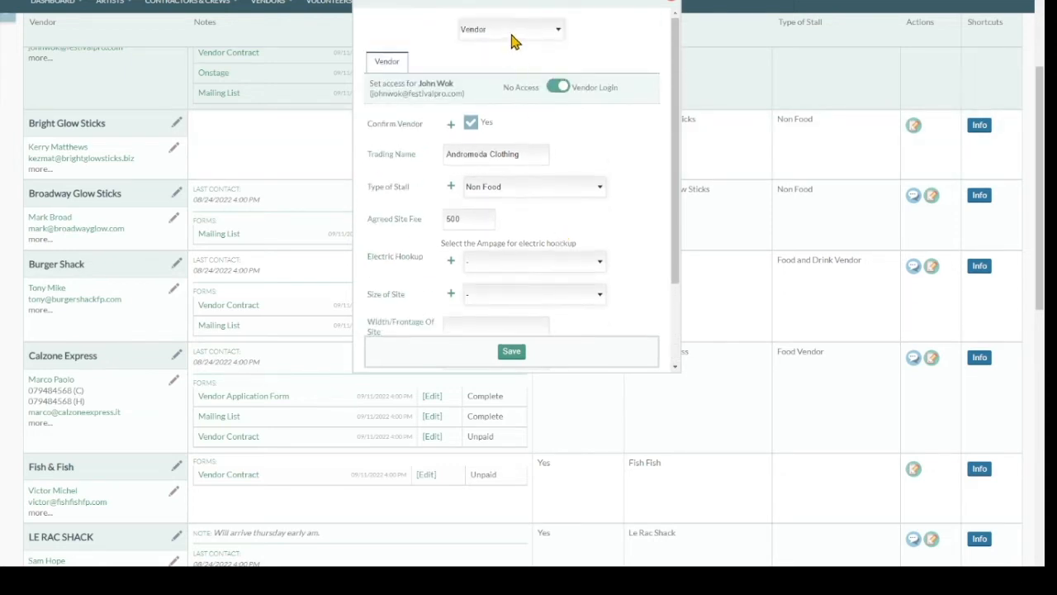
# View Andromeda Clothing's Accreditation details, check the pass, access and vehicle quantities, and close the record.
pyautogui.click(509, 66)
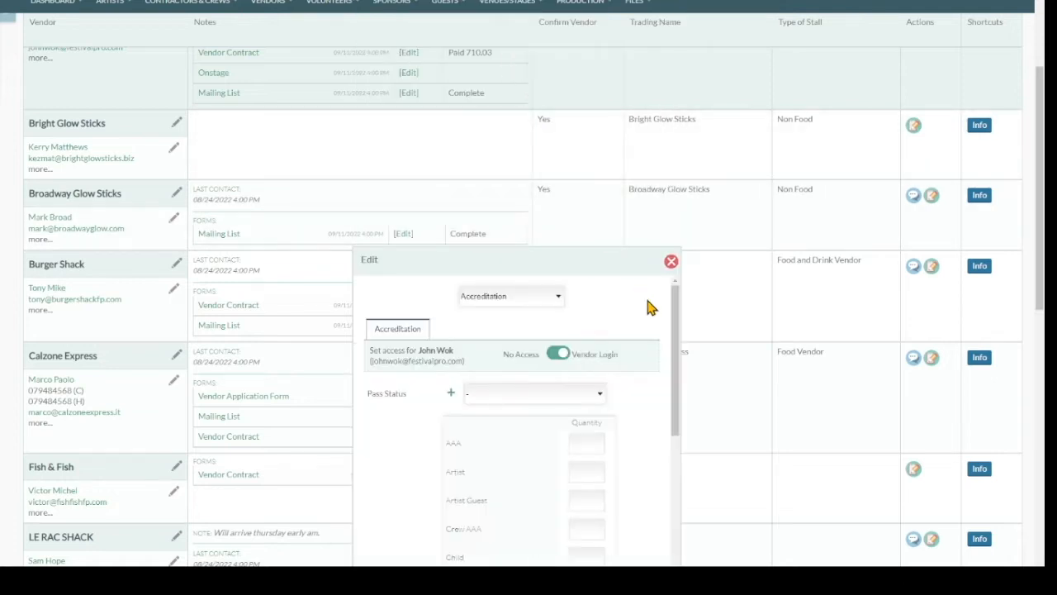
pyautogui.scroll(-2, 648, 306)
pyautogui.scroll(-5, 636, 302)
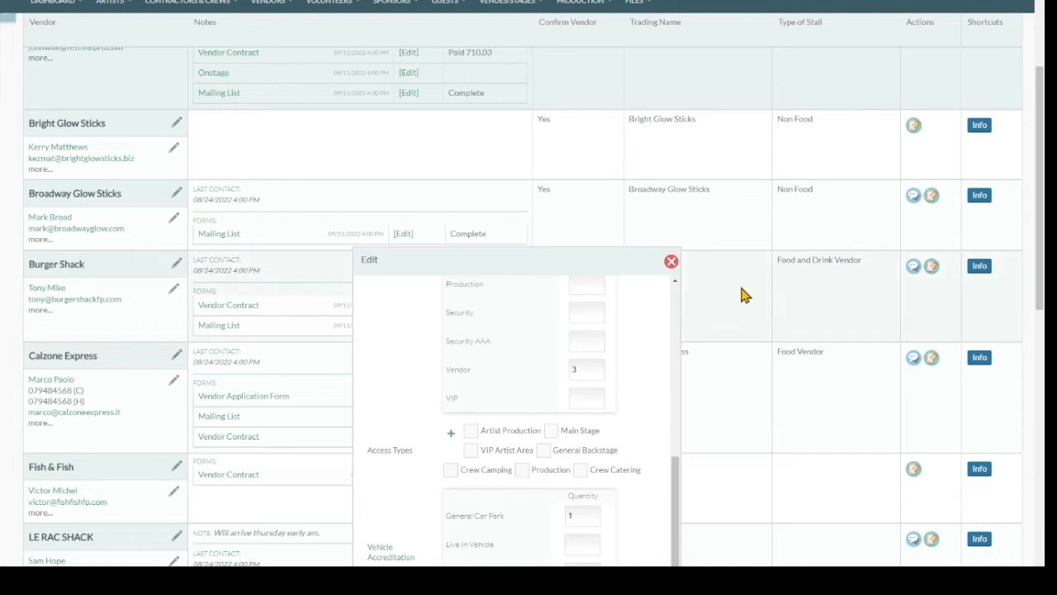
pyautogui.scroll(-2, 727, 305)
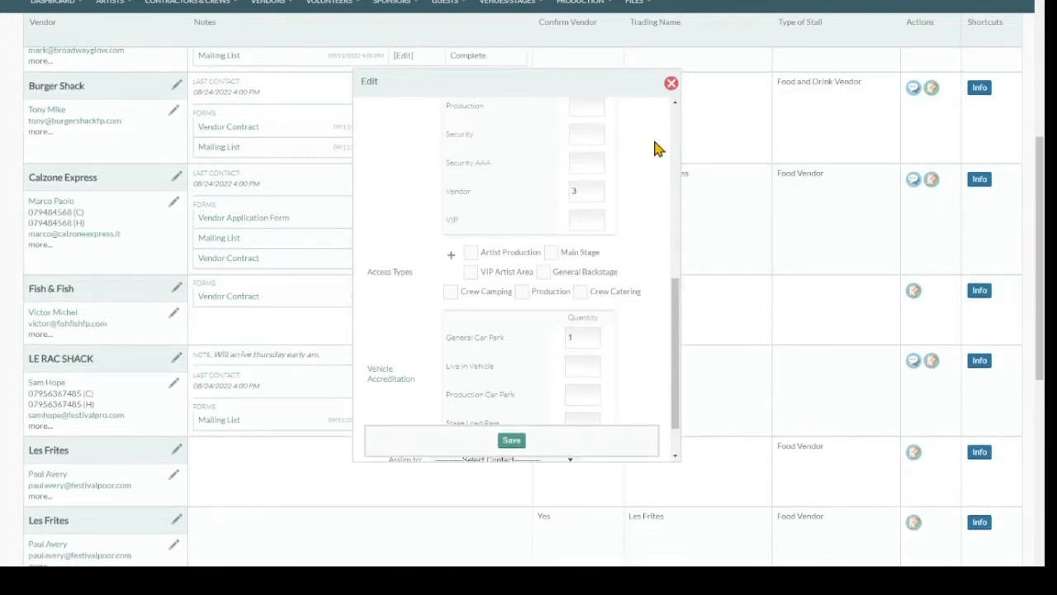
pyautogui.click(669, 85)
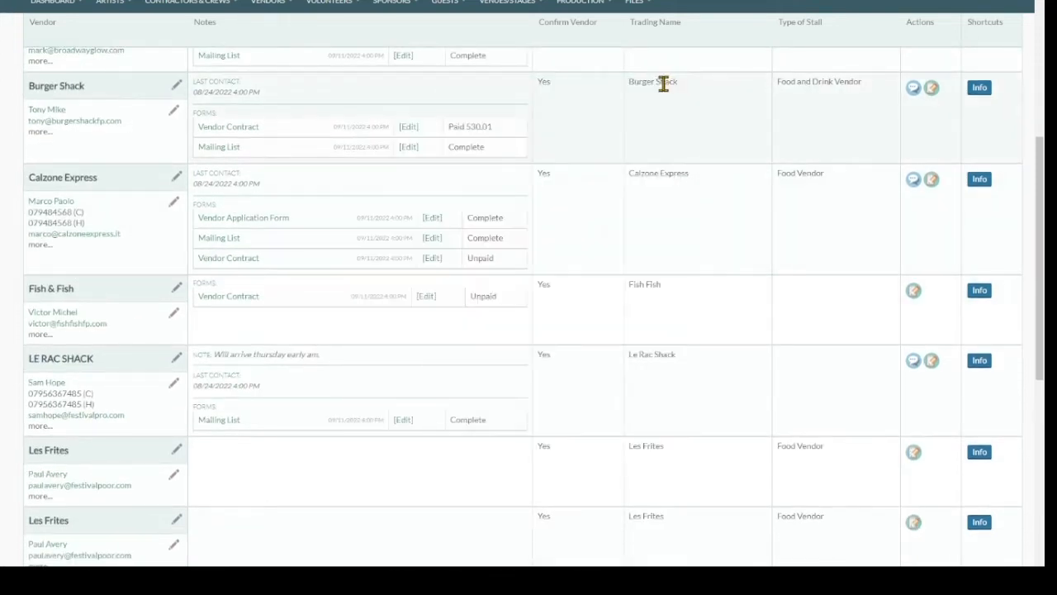
# Bulk-update all confirmed vendors with a Vendor accreditation quantity of 5 and save the change for all.
pyautogui.scroll(4, 560, 201)
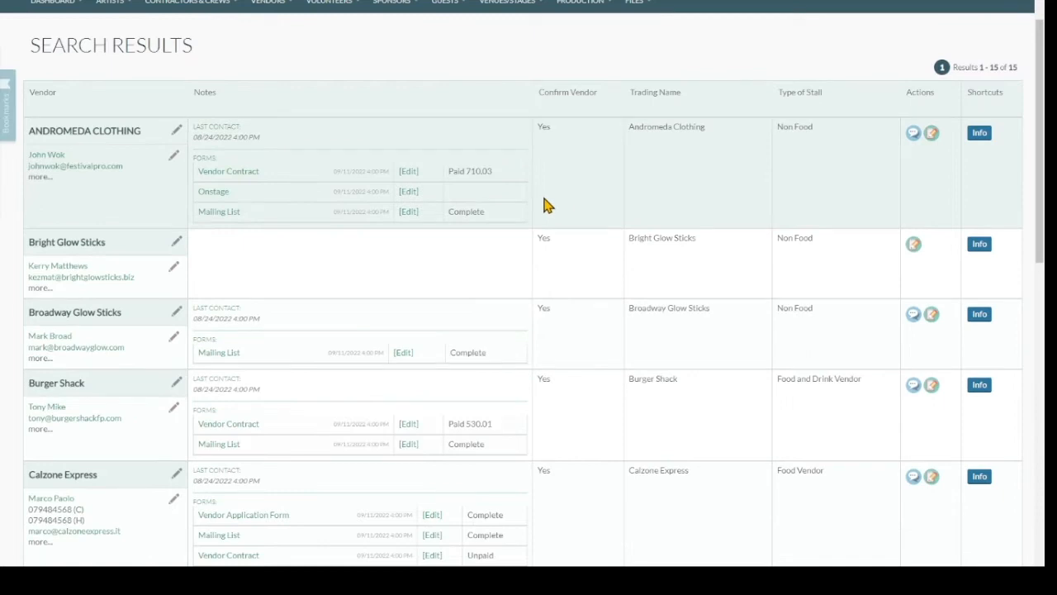
pyautogui.scroll(-15, 544, 205)
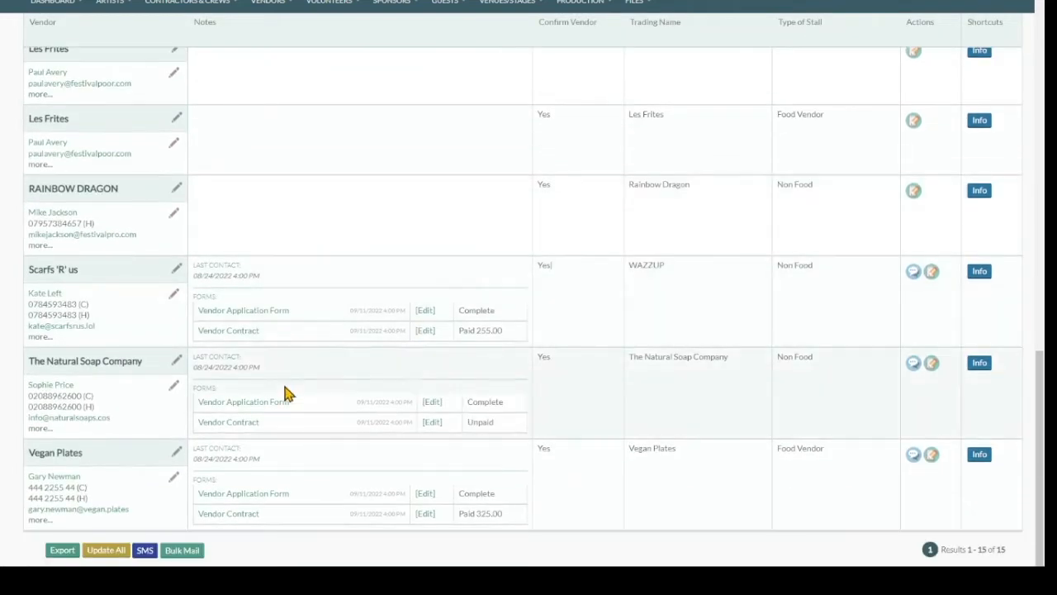
pyautogui.click(108, 553)
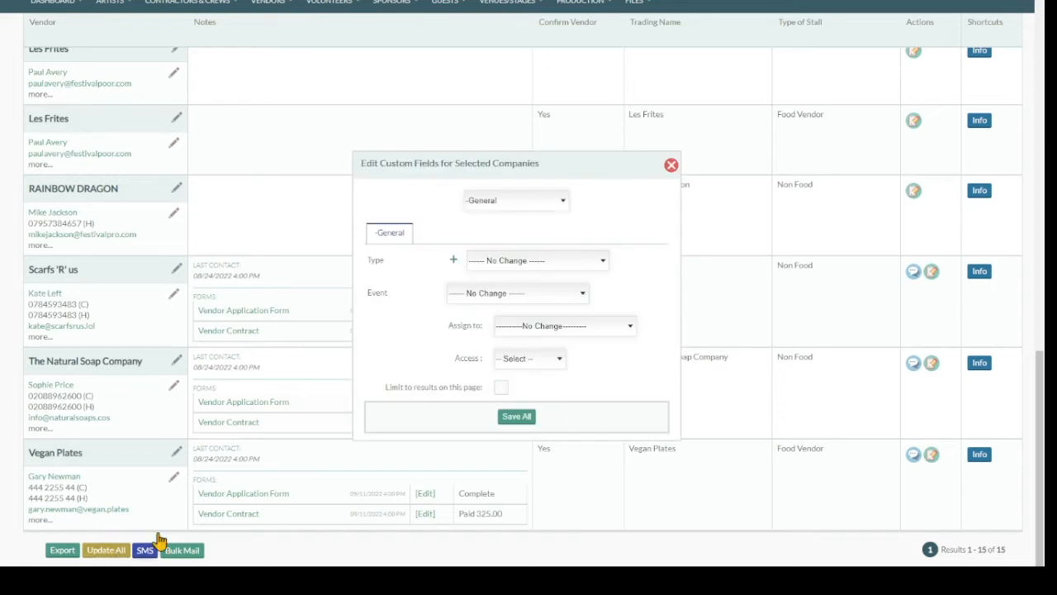
pyautogui.click(526, 240)
pyautogui.scroll(-4, 547, 389)
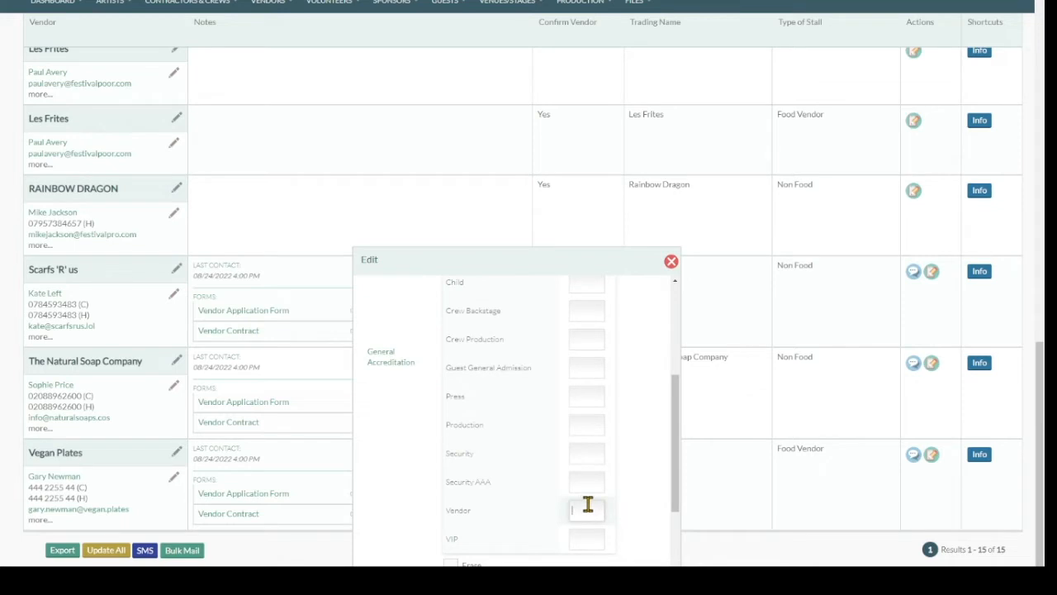
pyautogui.scroll(-3, 414, 502)
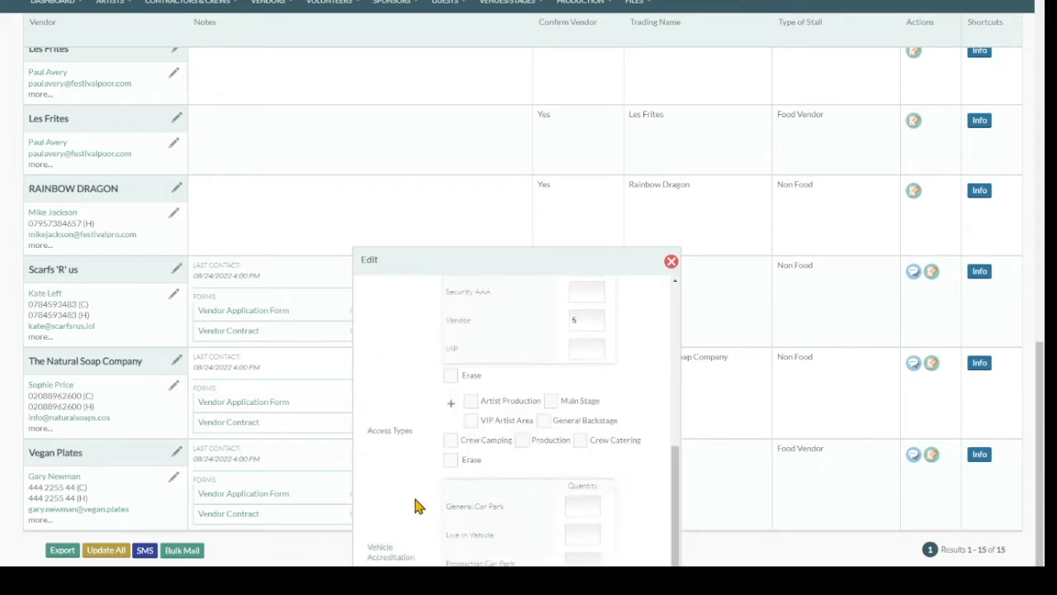
pyautogui.scroll(-2, 755, 436)
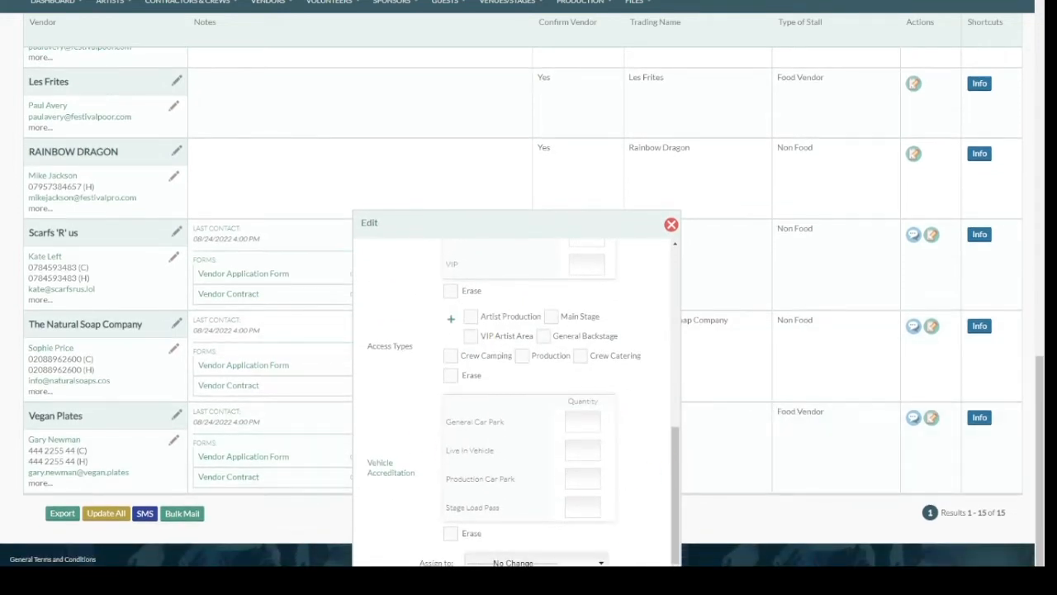
pyautogui.press('Return')
pyautogui.click(522, 354)
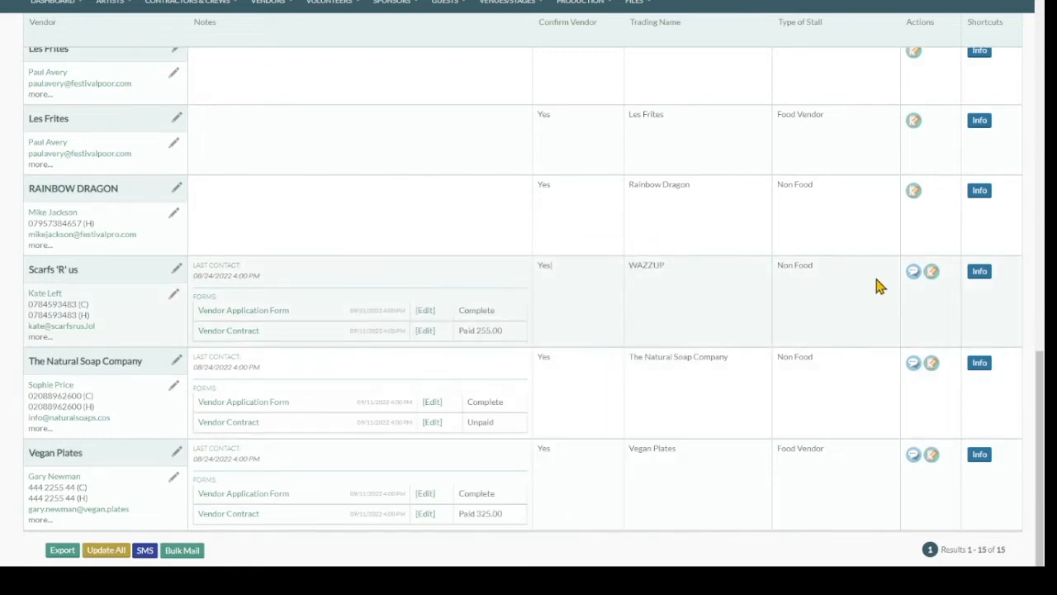
# Check the Vendor accreditation quantity in Rainbow Dragon's info and close the record.
pyautogui.click(980, 190)
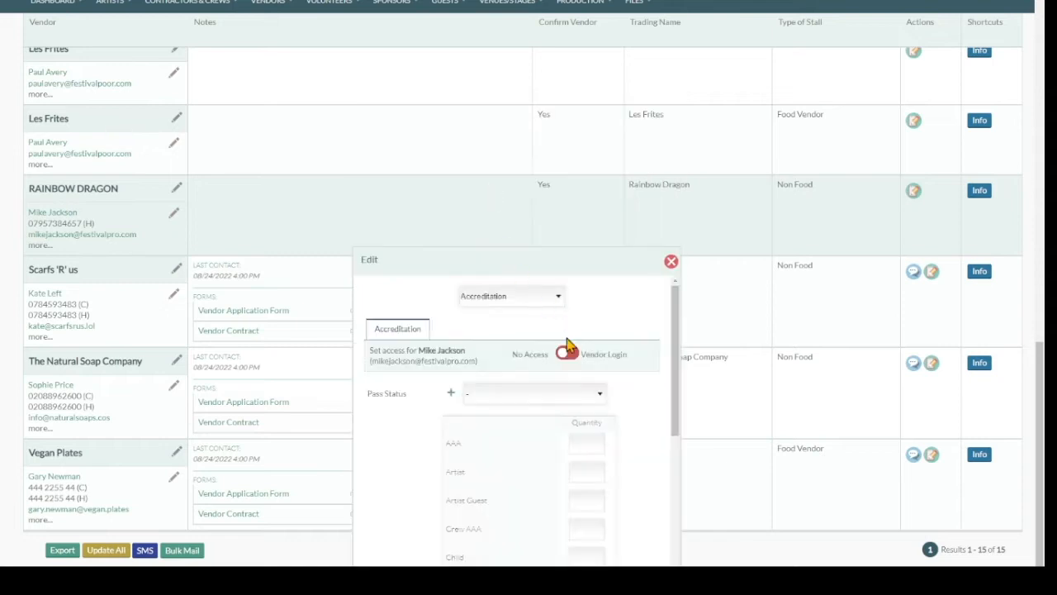
pyautogui.scroll(-10, 637, 382)
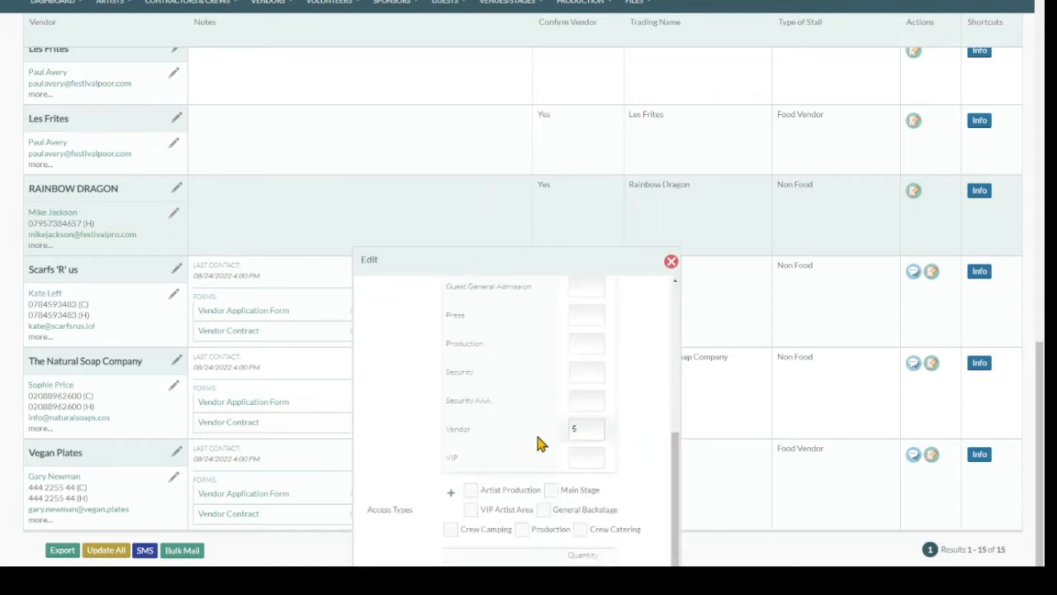
pyautogui.click(672, 263)
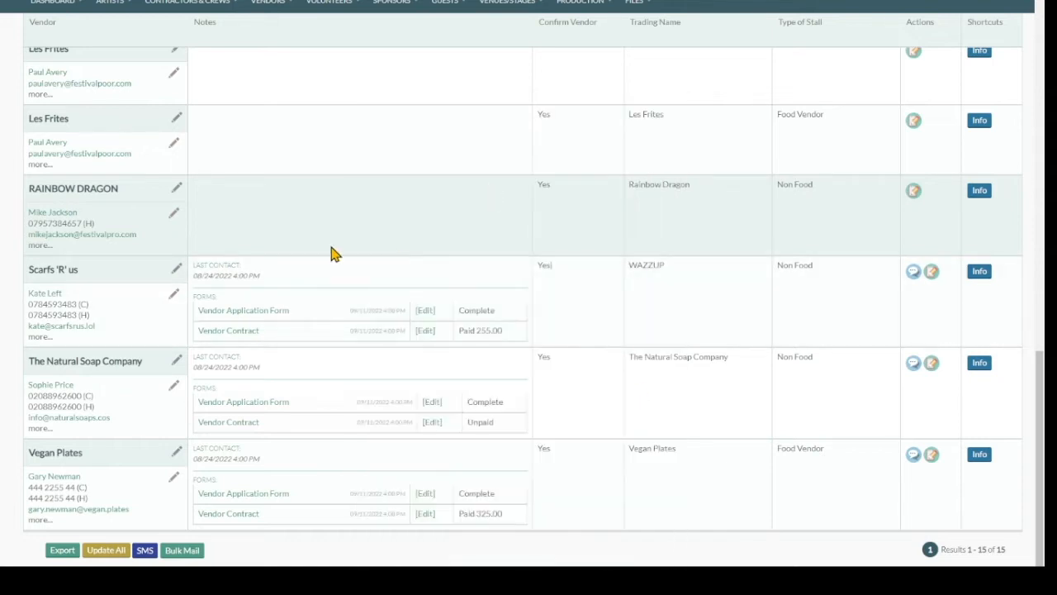
# Search the vendors for those whose Type of Stall is Food Vendor.
pyautogui.scroll(6, 327, 248)
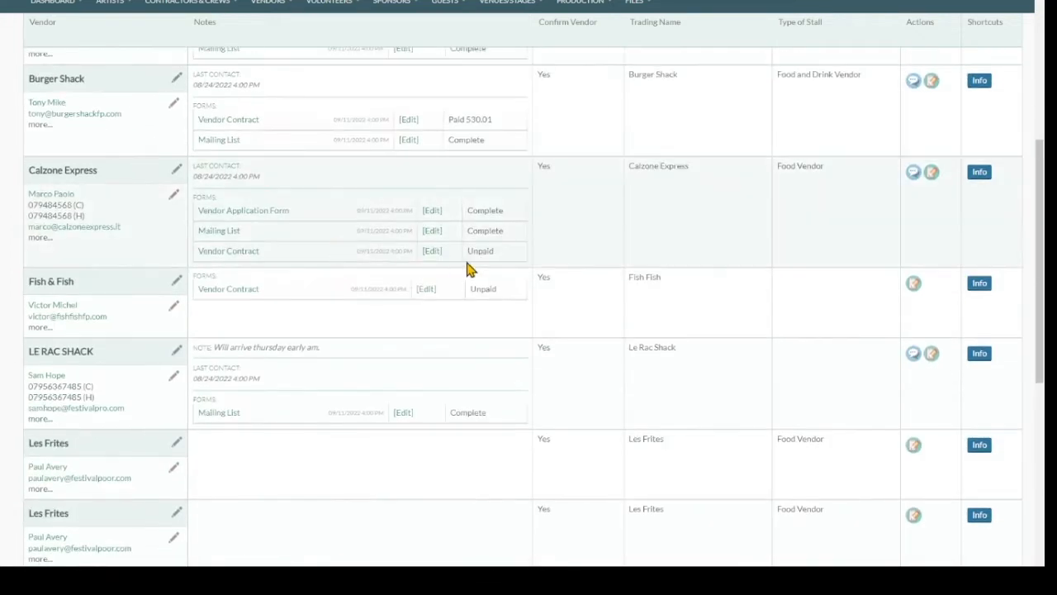
pyautogui.scroll(4, 466, 269)
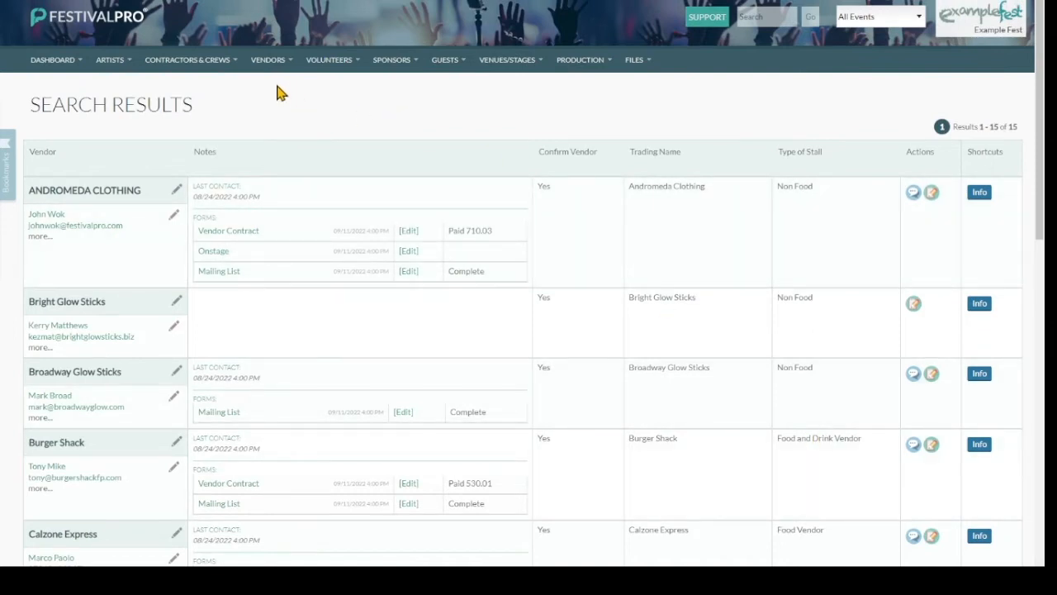
pyautogui.moveTo(281, 69)
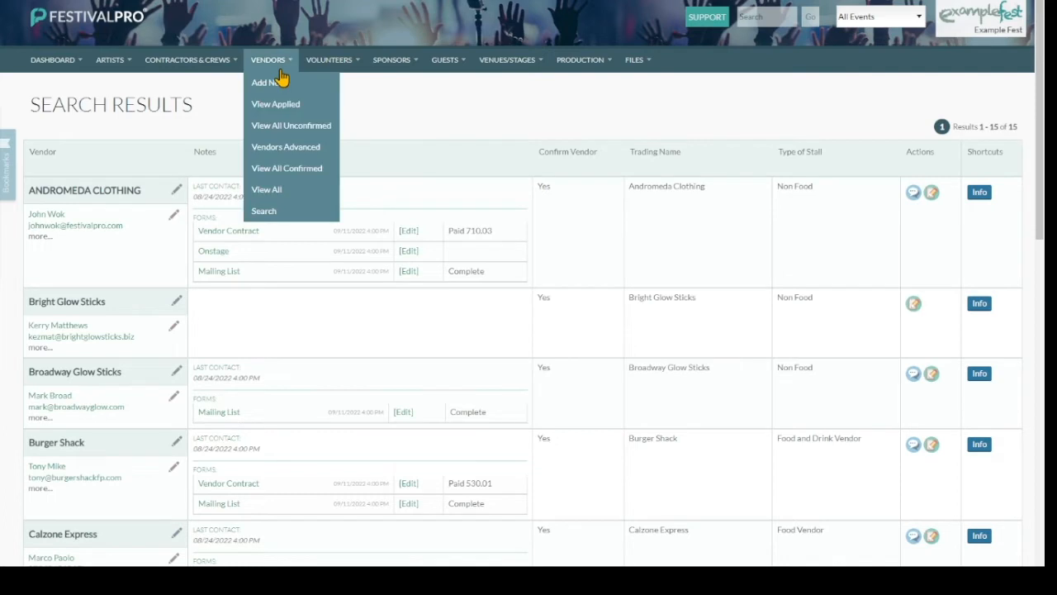
pyautogui.click(263, 212)
pyautogui.scroll(-3, 340, 218)
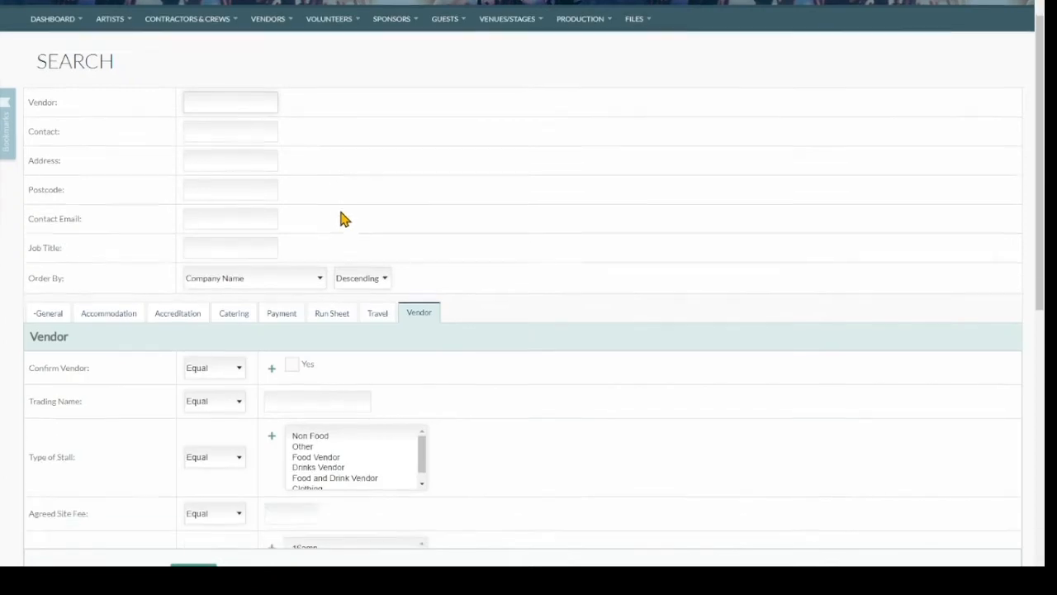
pyautogui.scroll(-2, 409, 227)
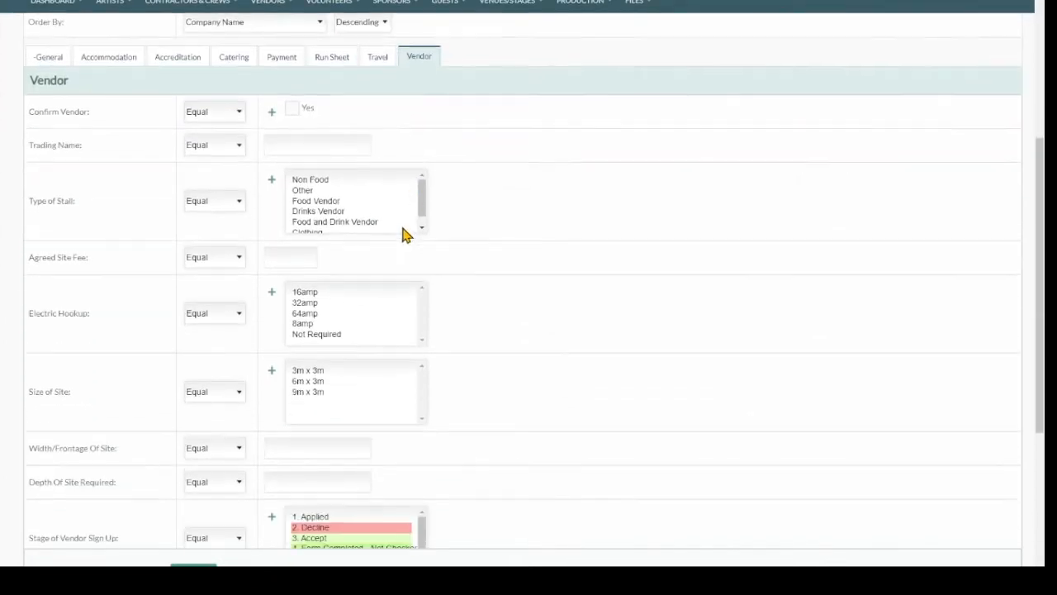
pyautogui.click(315, 199)
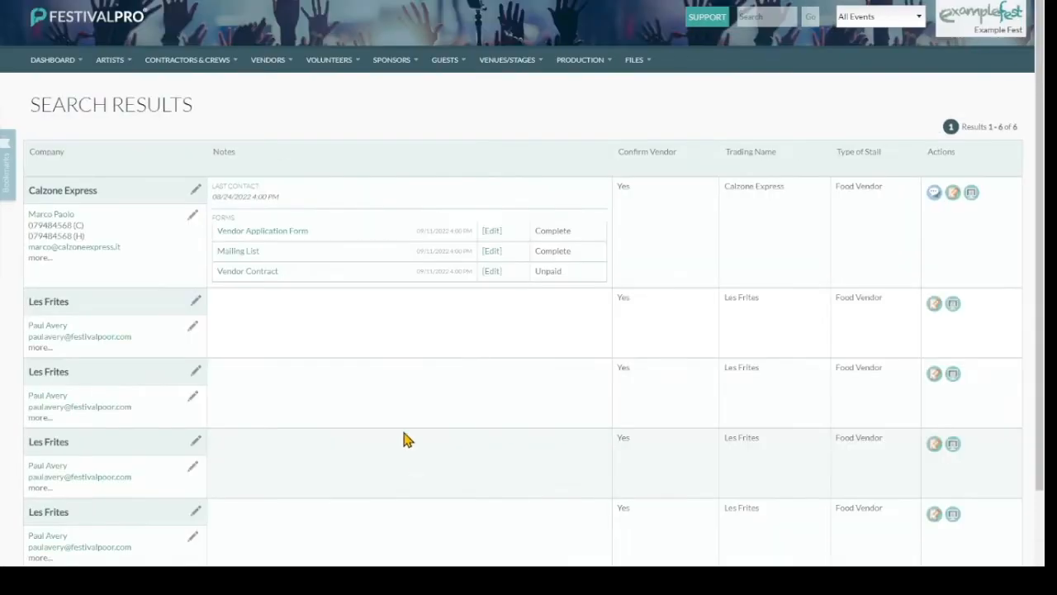
# Bulk-update the listed food vendors with an Agreed Site Fee of 1500.
pyautogui.scroll(-3, 391, 397)
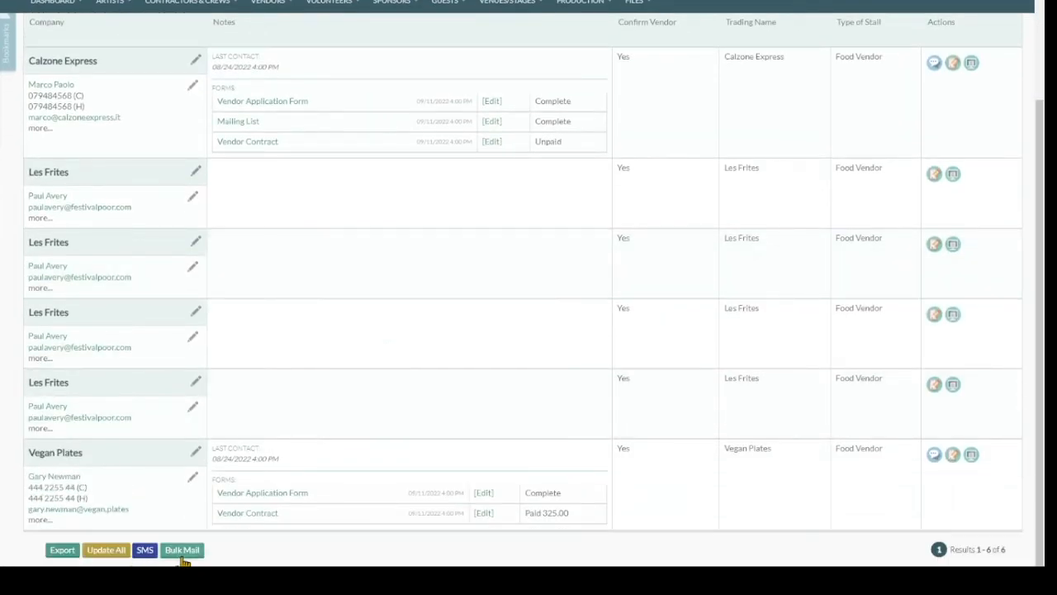
pyautogui.click(107, 552)
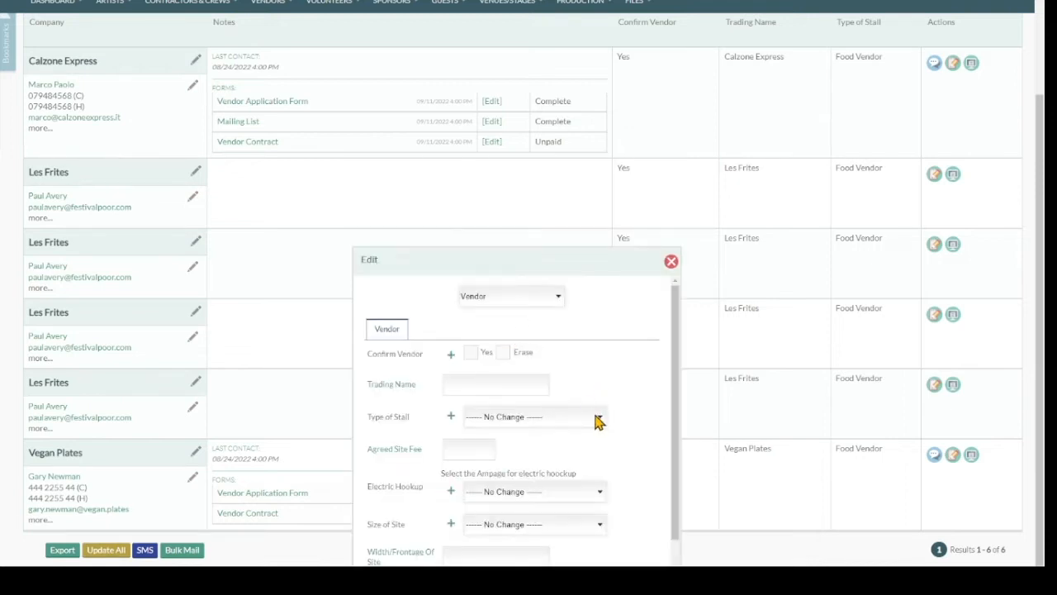
pyautogui.click(495, 449)
pyautogui.write('1500')
pyautogui.click(406, 450)
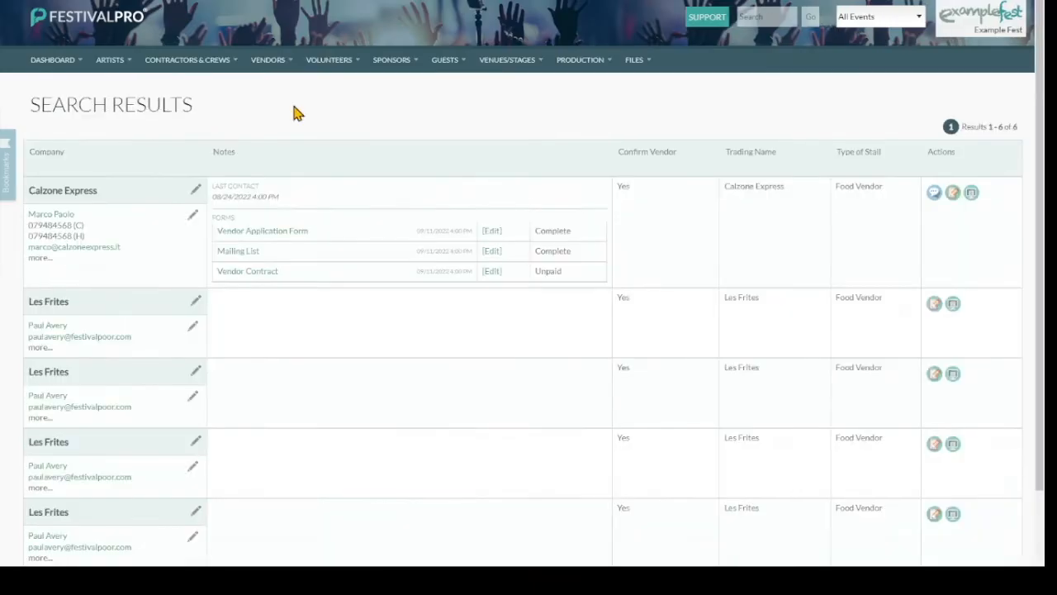
# Open the Vendor Contract form from the forms list and examine the custom fields on Page 1.
pyautogui.moveTo(69, 75)
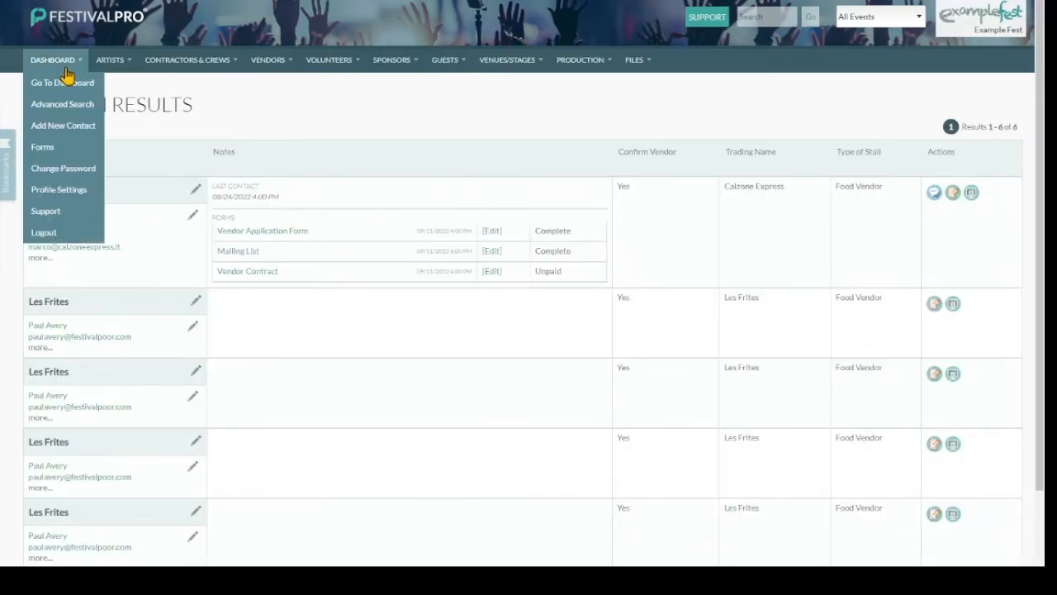
pyautogui.click(55, 149)
pyautogui.scroll(-8, 269, 269)
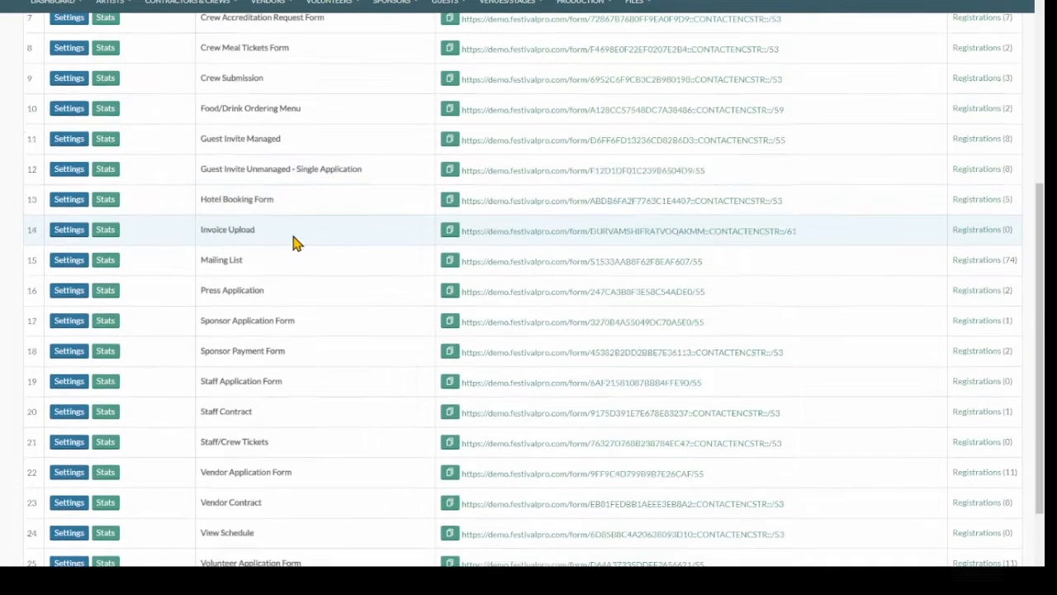
pyautogui.moveTo(202, 353); pyautogui.dragTo(266, 361)
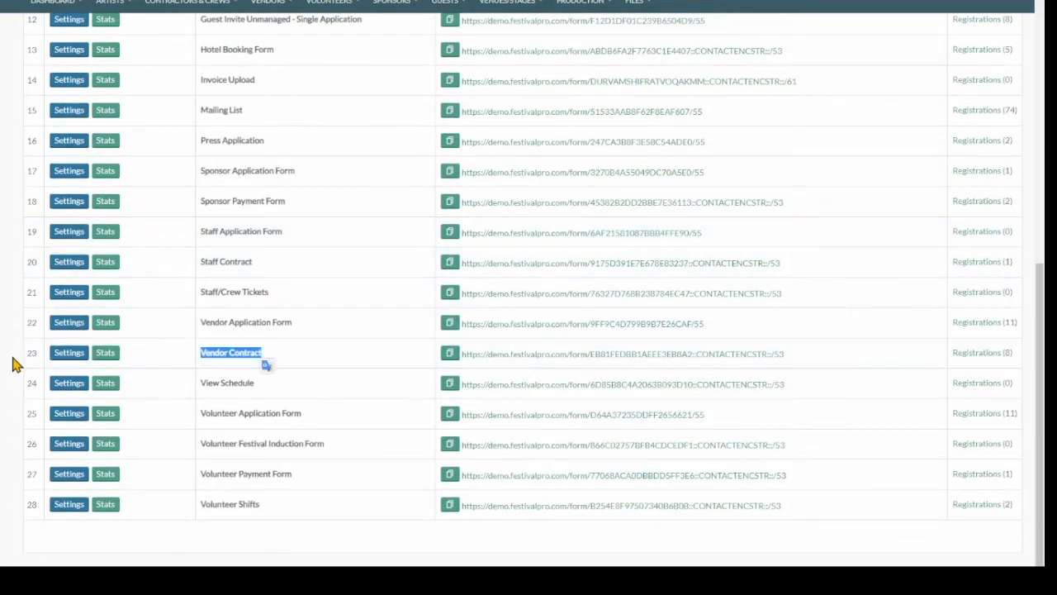
pyautogui.click(61, 362)
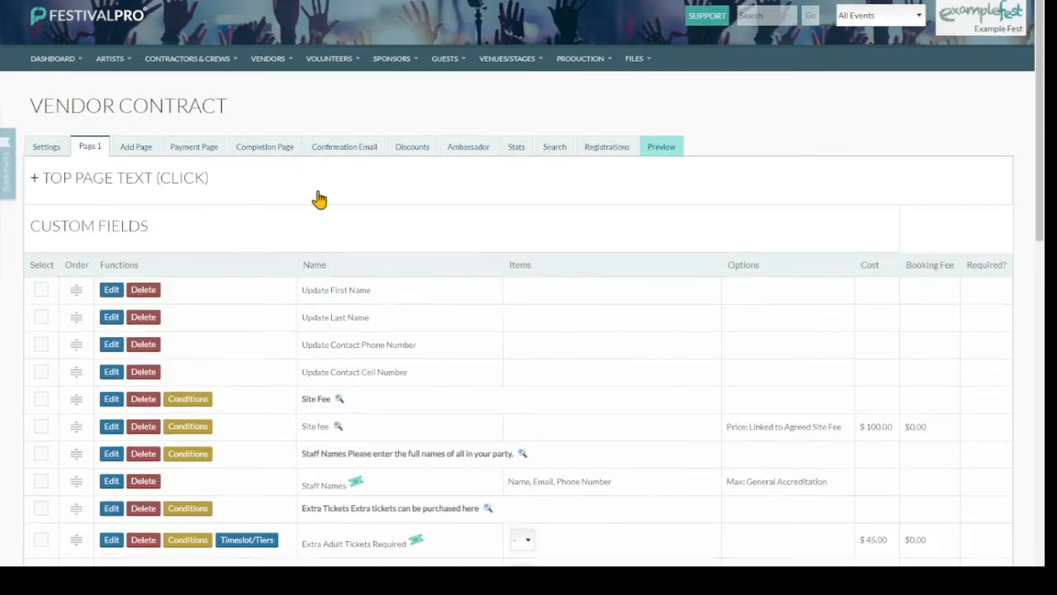
pyautogui.scroll(-1, 405, 229)
pyautogui.scroll(-2, 413, 229)
pyautogui.scroll(-1, 424, 223)
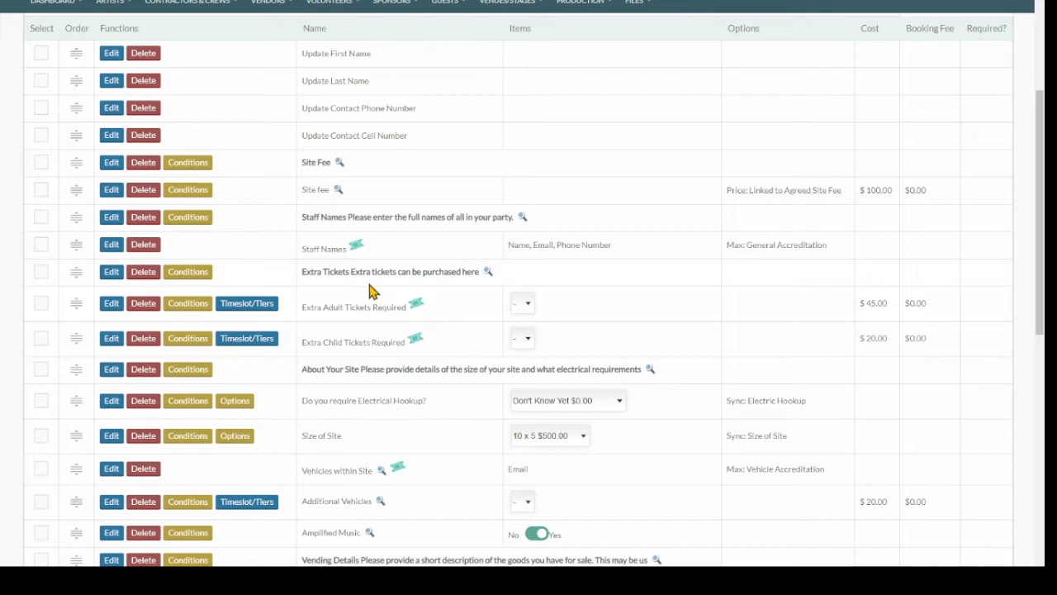
# Examine how the Site fee field's price links to the Agreed Site Fee and Staff Names is capped by General Accreditation.
pyautogui.scroll(1, 370, 291)
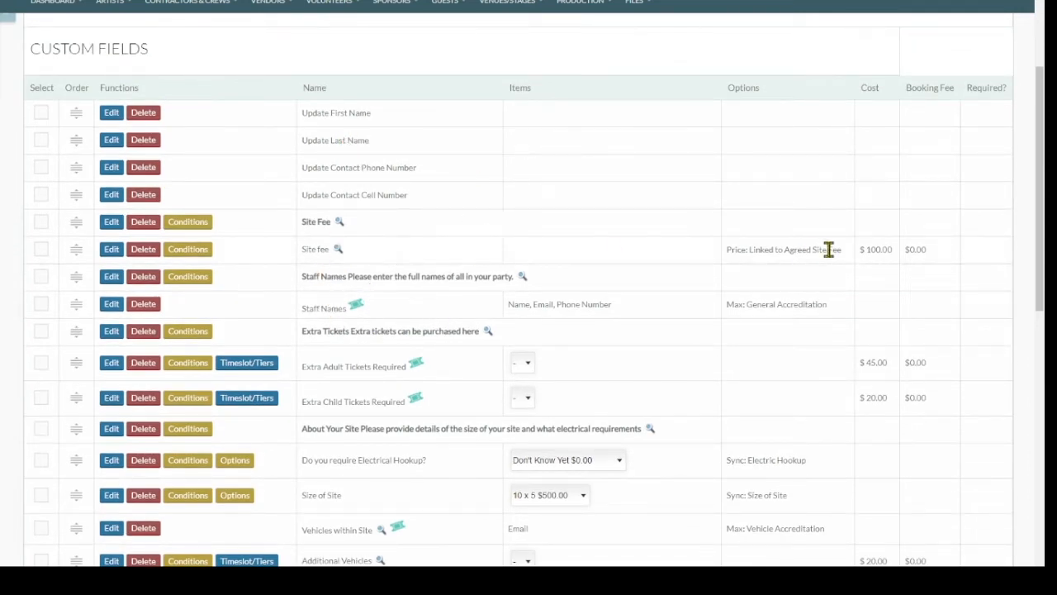
pyautogui.moveTo(301, 249); pyautogui.dragTo(382, 259)
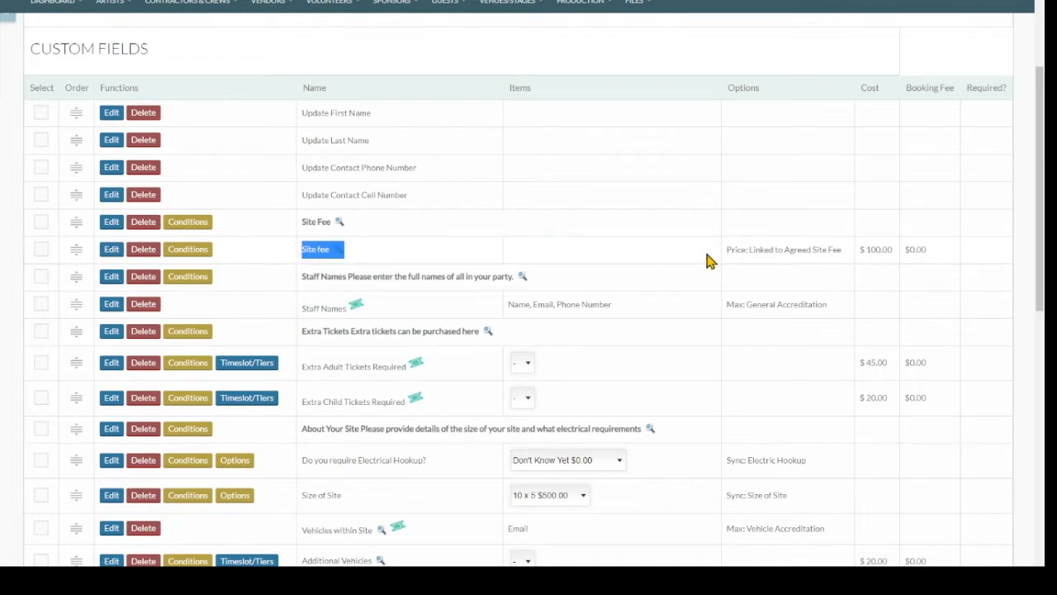
pyautogui.moveTo(727, 249); pyautogui.dragTo(826, 246)
pyautogui.click(787, 250)
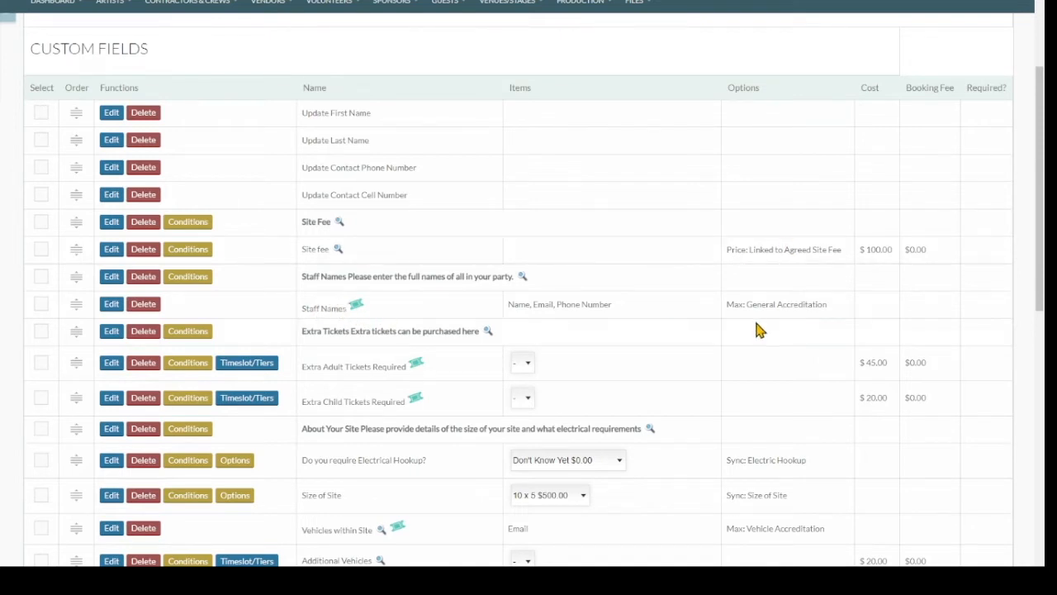
pyautogui.moveTo(729, 307); pyautogui.dragTo(821, 314)
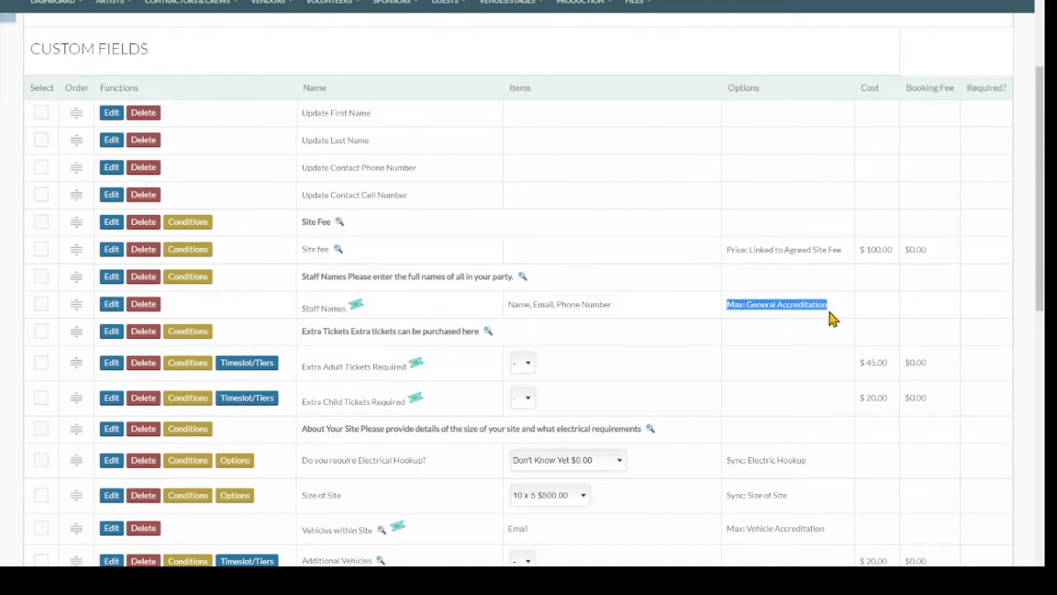
pyautogui.click(789, 307)
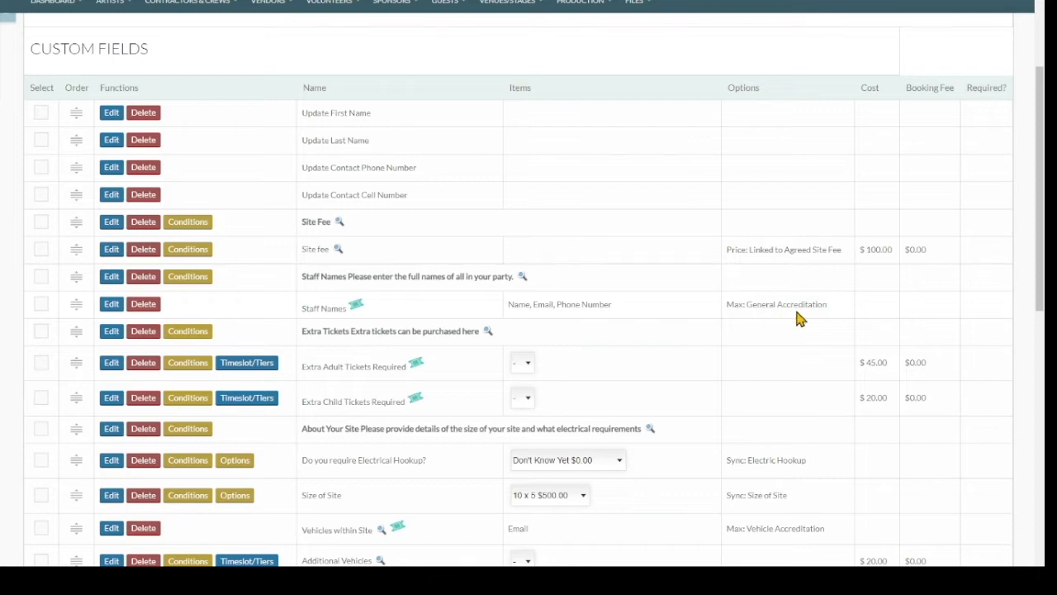
# Check the cost options of the Extra Adult Tickets Required field and return to the contract's Page 1.
pyautogui.scroll(-2, 781, 316)
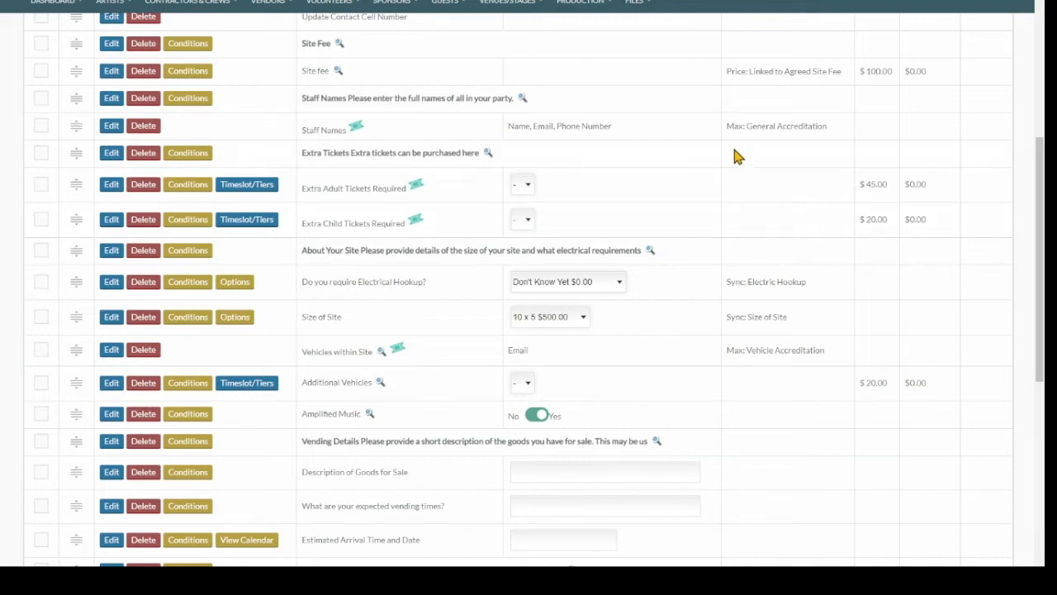
pyautogui.click(112, 187)
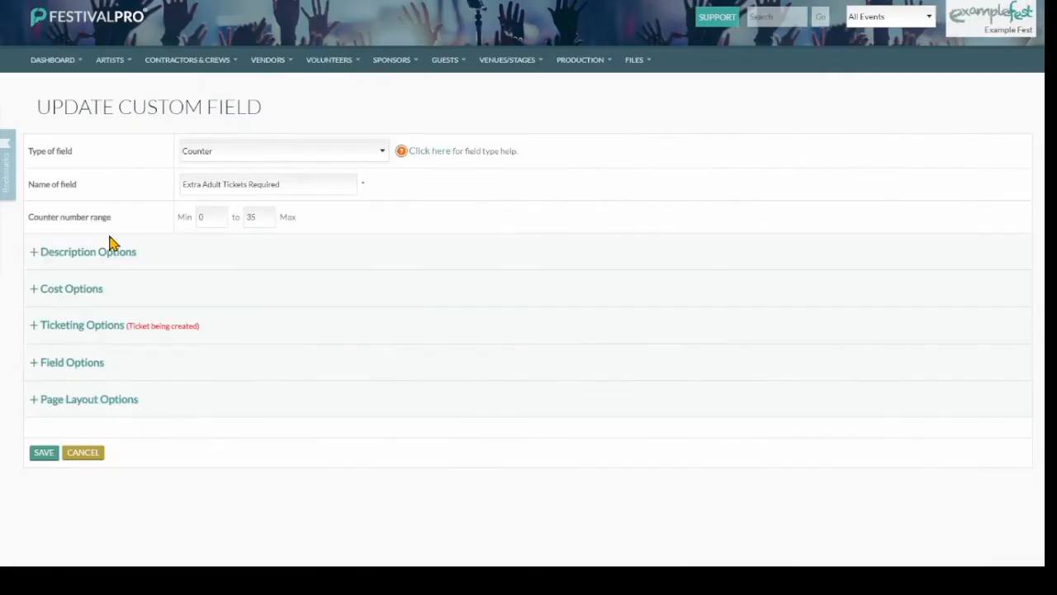
pyautogui.click(58, 291)
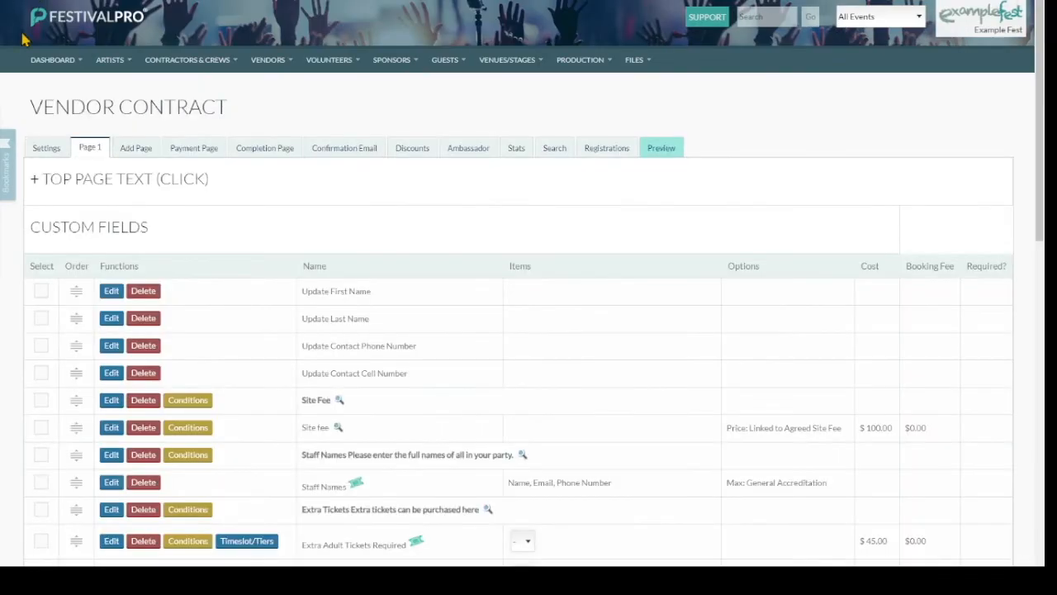
# Try Yes - 64amp for Electrical Hookup and 10 x 10 for Size of Site, and check the hookup field's Sync option.
pyautogui.scroll(-5, 559, 227)
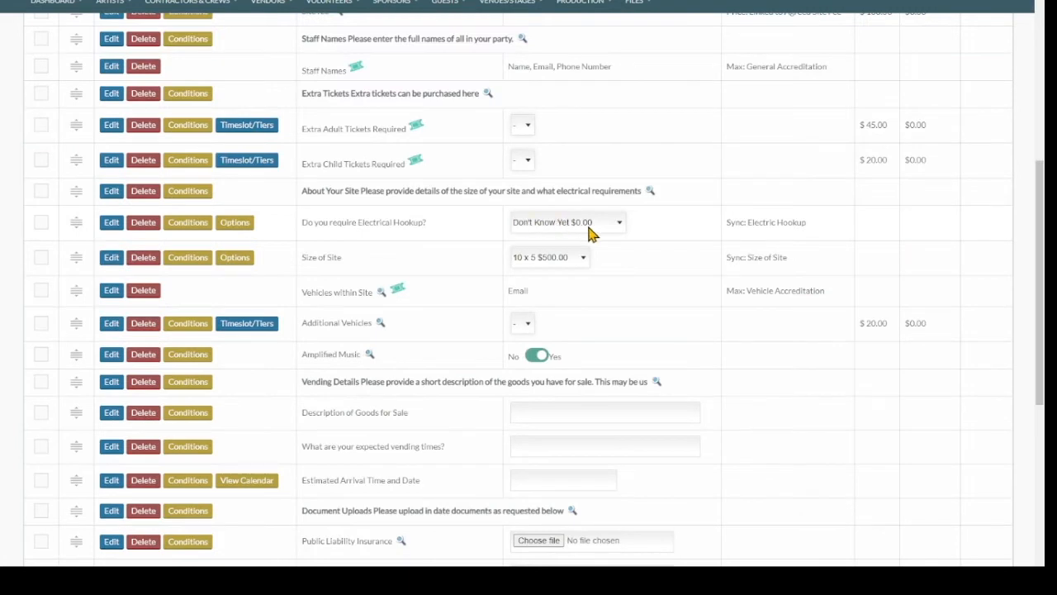
pyautogui.click(590, 275)
pyautogui.click(552, 296)
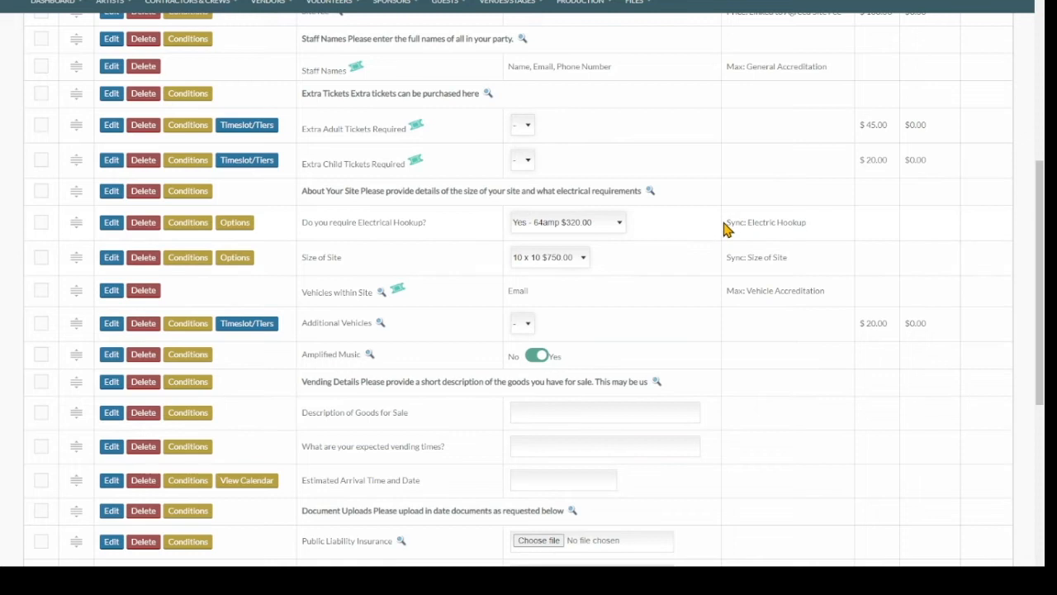
pyautogui.moveTo(724, 228); pyautogui.dragTo(802, 227)
pyautogui.click(805, 233)
pyautogui.scroll(-1, 732, 258)
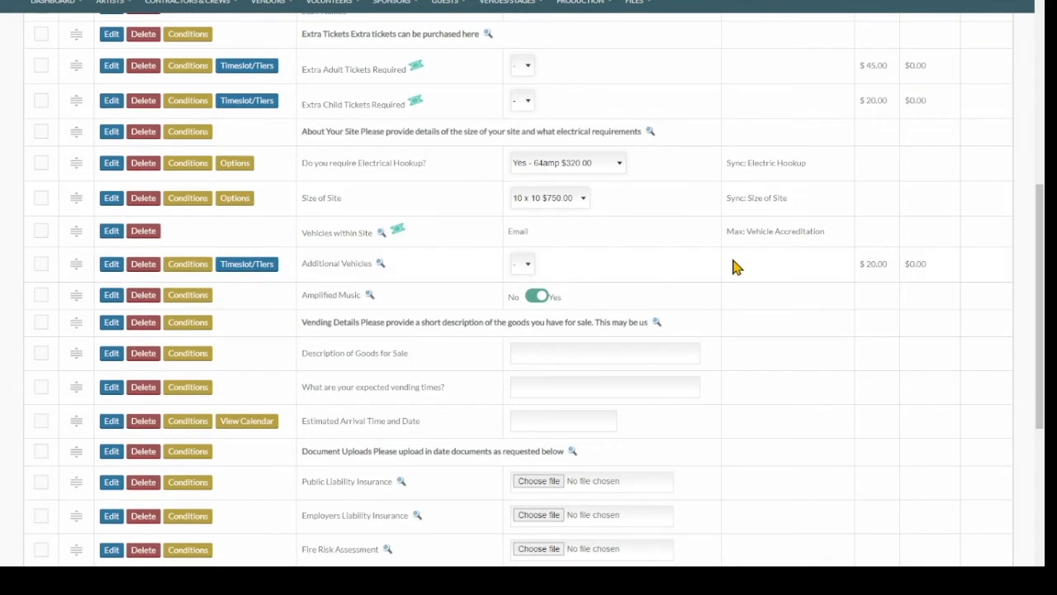
# Review the document upload fields, from Public Liability Insurance to Food Hygiene Certificate, and the remaining fields down to the signature.
pyautogui.scroll(-6, 735, 266)
pyautogui.moveTo(317, 125); pyautogui.dragTo(467, 316)
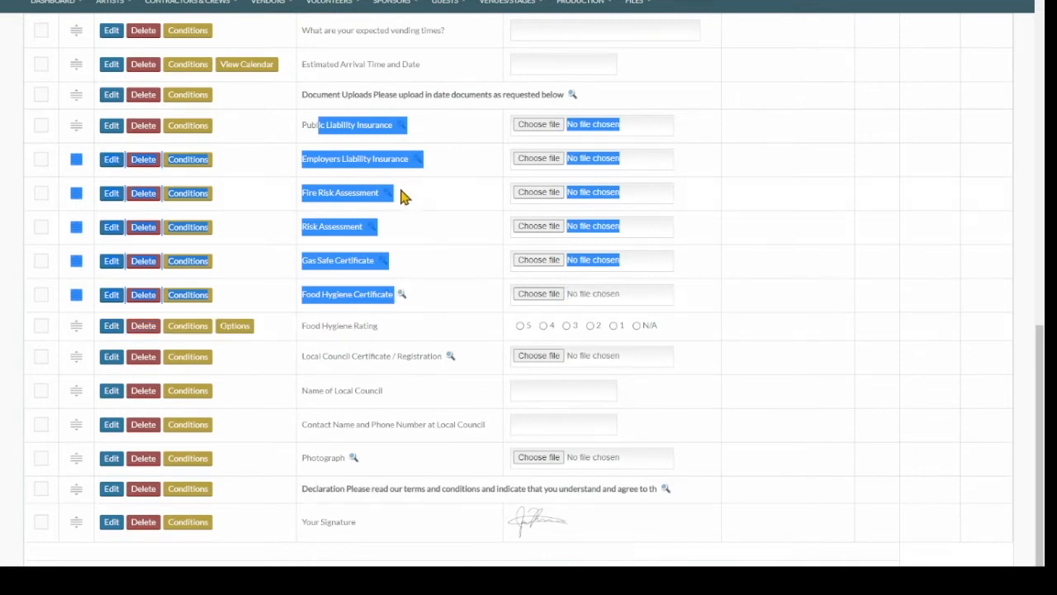
pyautogui.click(366, 158)
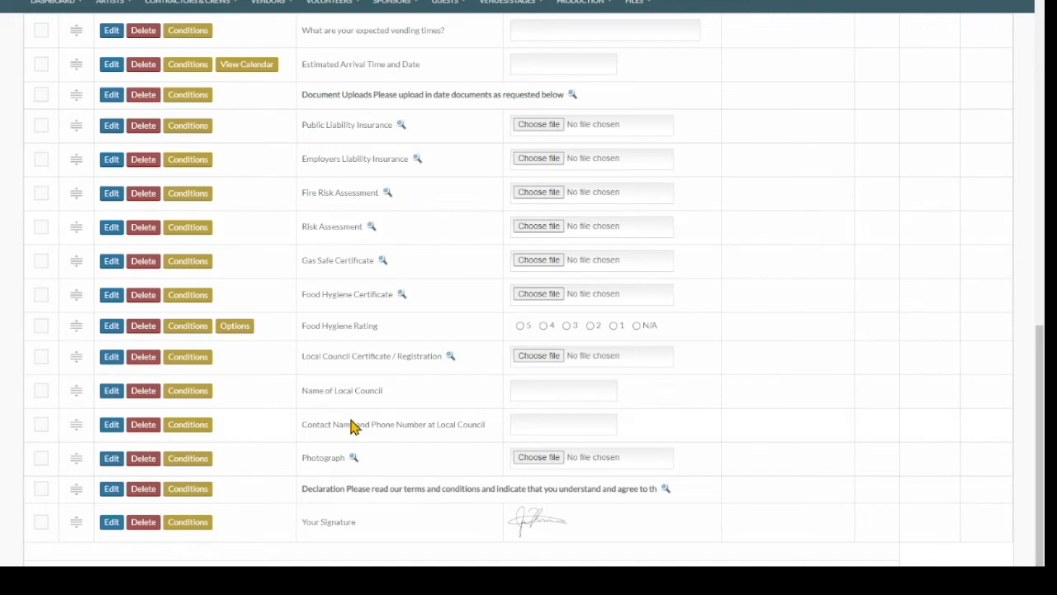
# Expand the Top Page Text of the vendor contract and examine its wording and the available mail merge fields.
pyautogui.scroll(15, 350, 425)
pyautogui.click(183, 184)
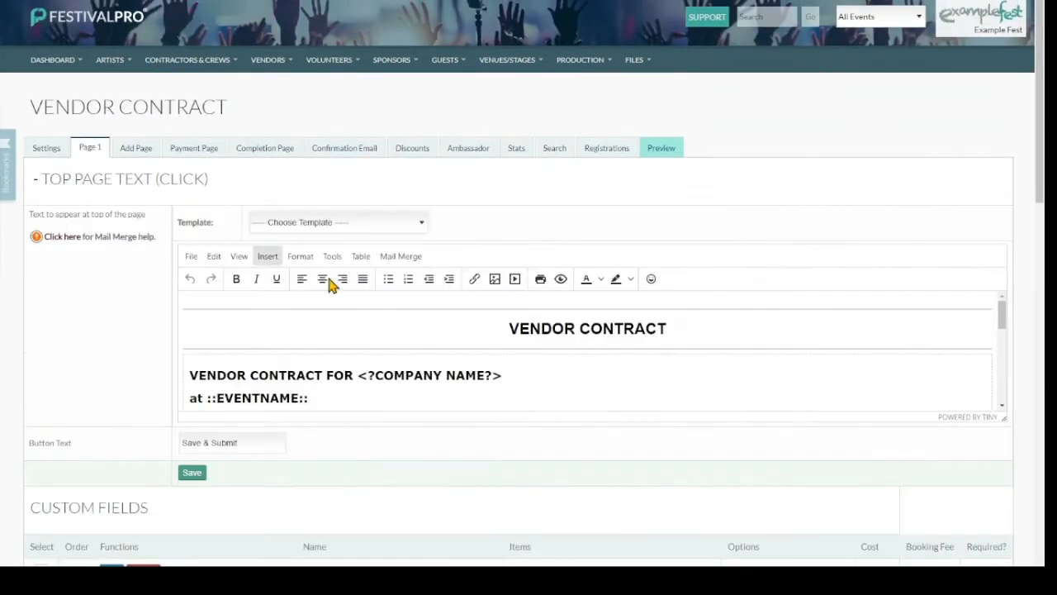
pyautogui.scroll(-5, 486, 304)
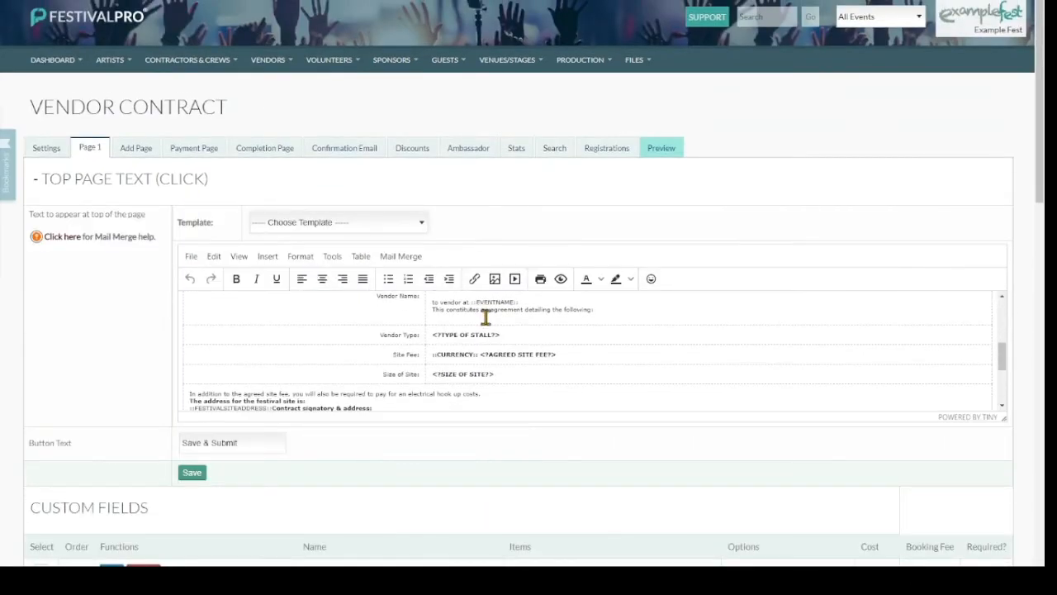
pyautogui.scroll(3, 493, 331)
pyautogui.scroll(-3, 489, 339)
pyautogui.scroll(-6, 487, 373)
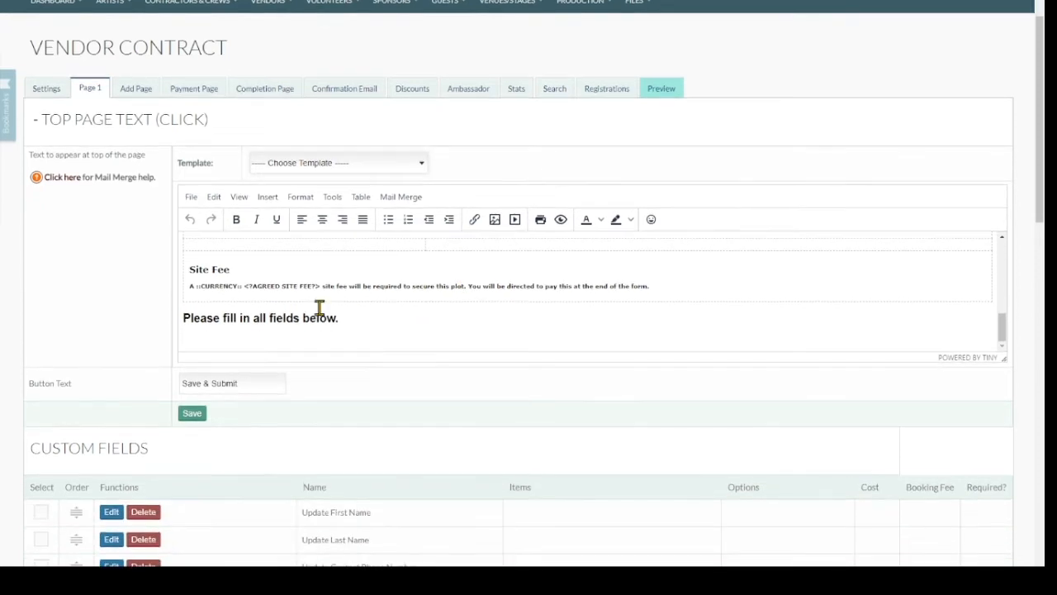
pyautogui.scroll(5, 347, 311)
pyautogui.scroll(3, 347, 312)
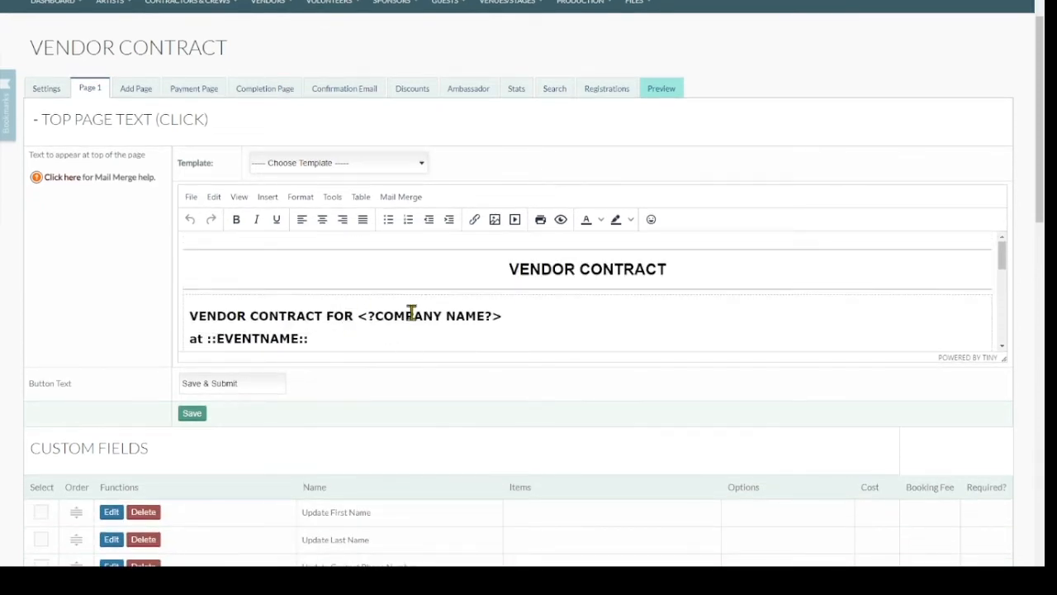
pyautogui.click(401, 197)
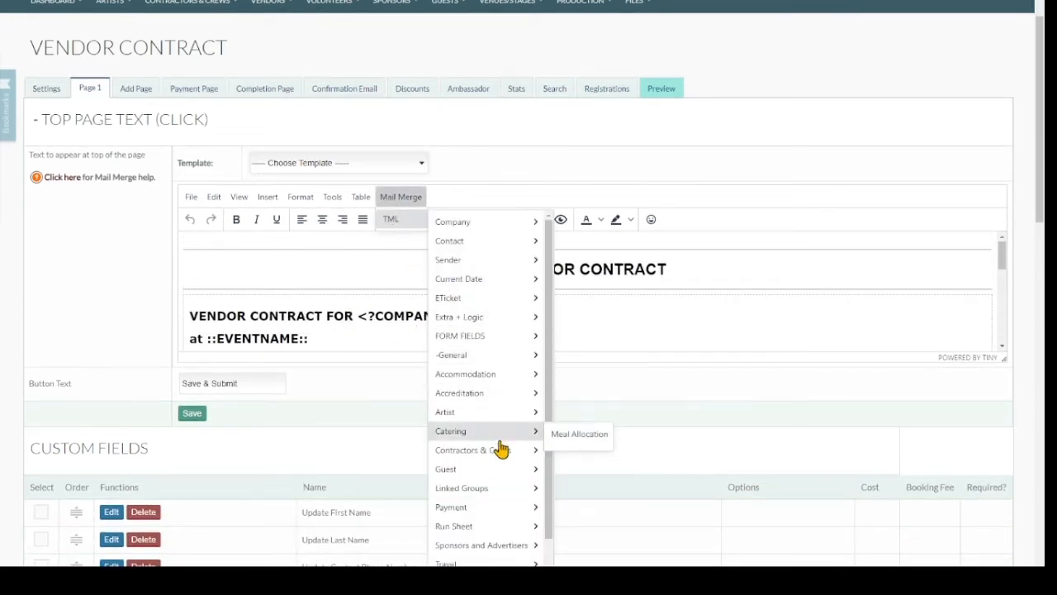
pyautogui.click(297, 334)
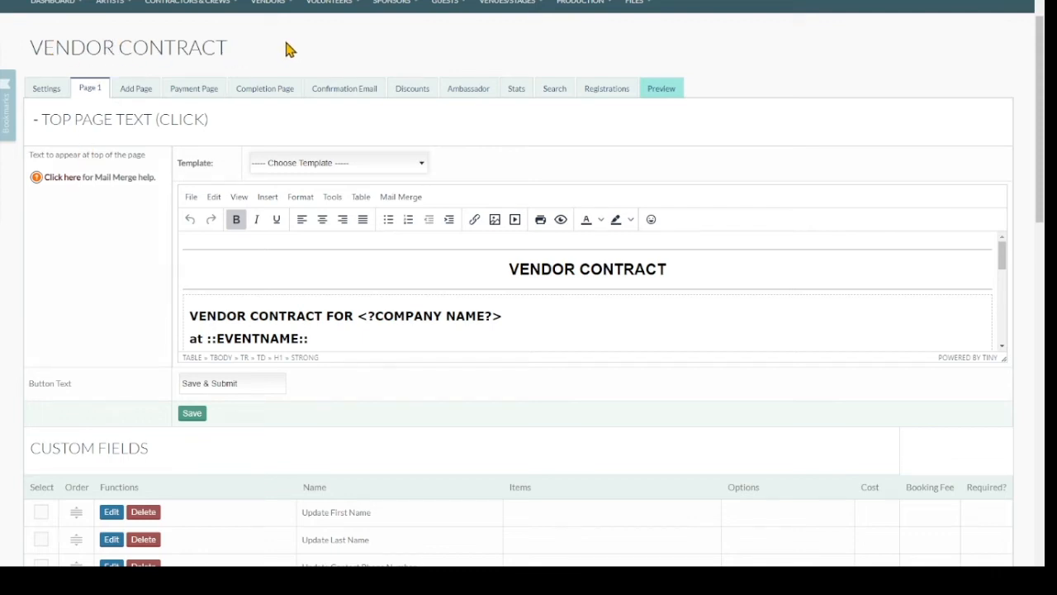
# List all confirmed vendors and start a bulk mail to them.
pyautogui.click(273, 5)
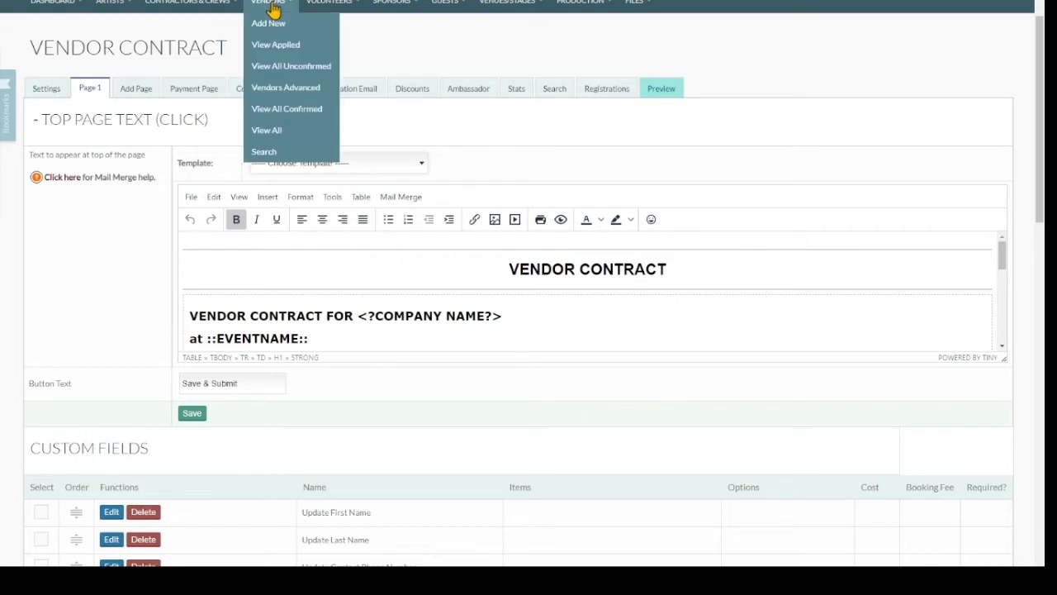
pyautogui.click(273, 111)
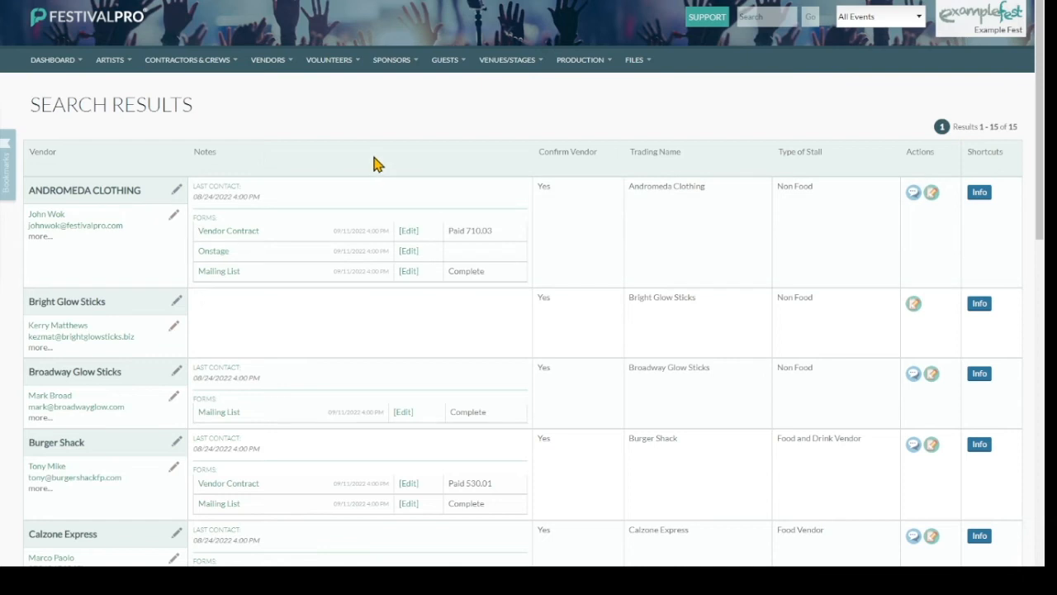
pyautogui.scroll(-10, 374, 163)
pyautogui.click(185, 550)
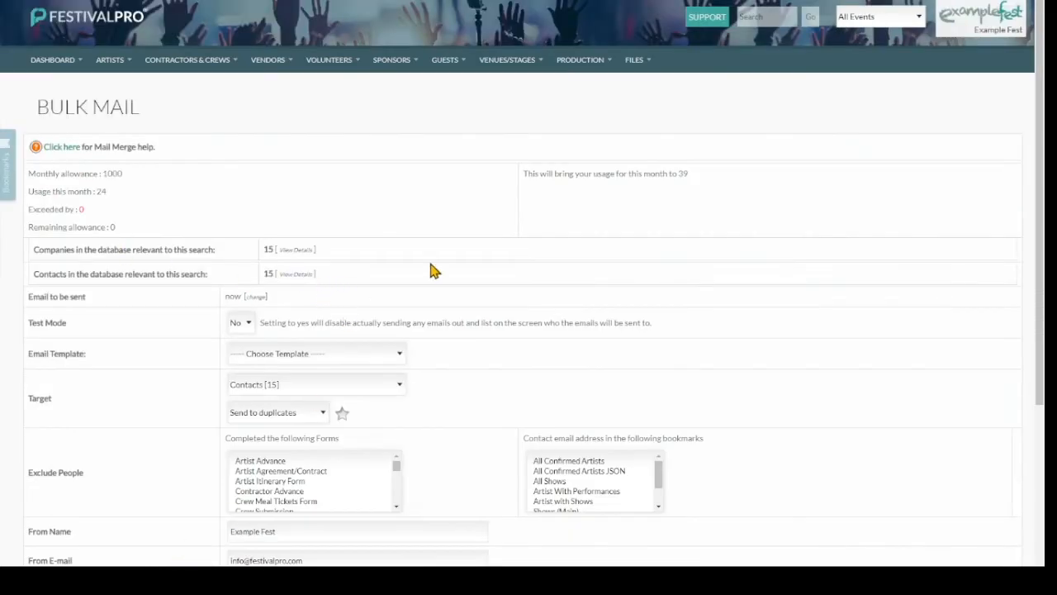
# Load the Vendor Contract & Advance Login email template and send the bulk mail to the vendor contacts.
pyautogui.scroll(-2, 206, 131)
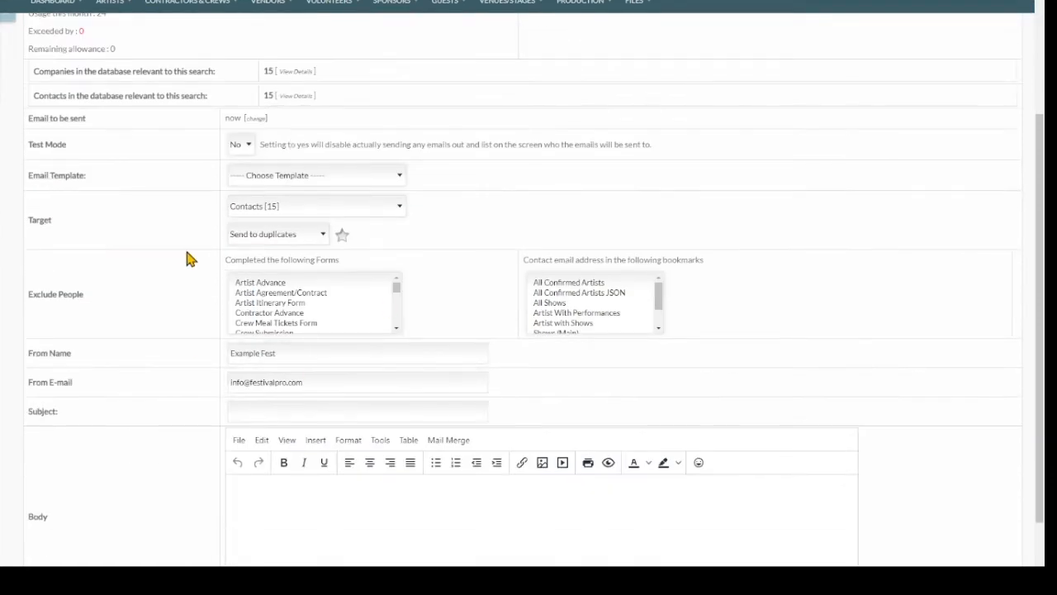
pyautogui.click(287, 318)
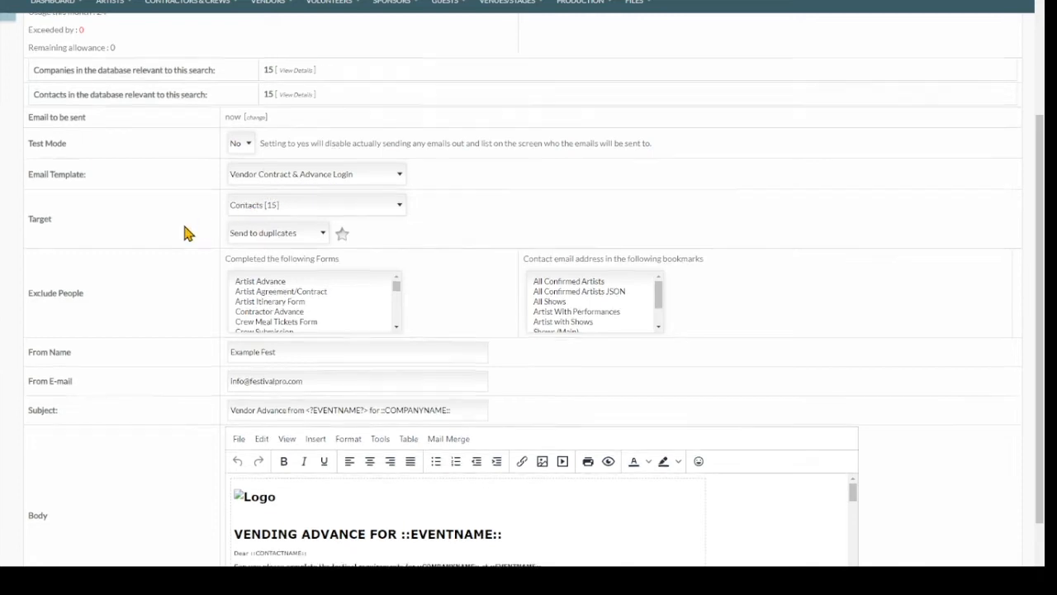
pyautogui.scroll(-2, 187, 232)
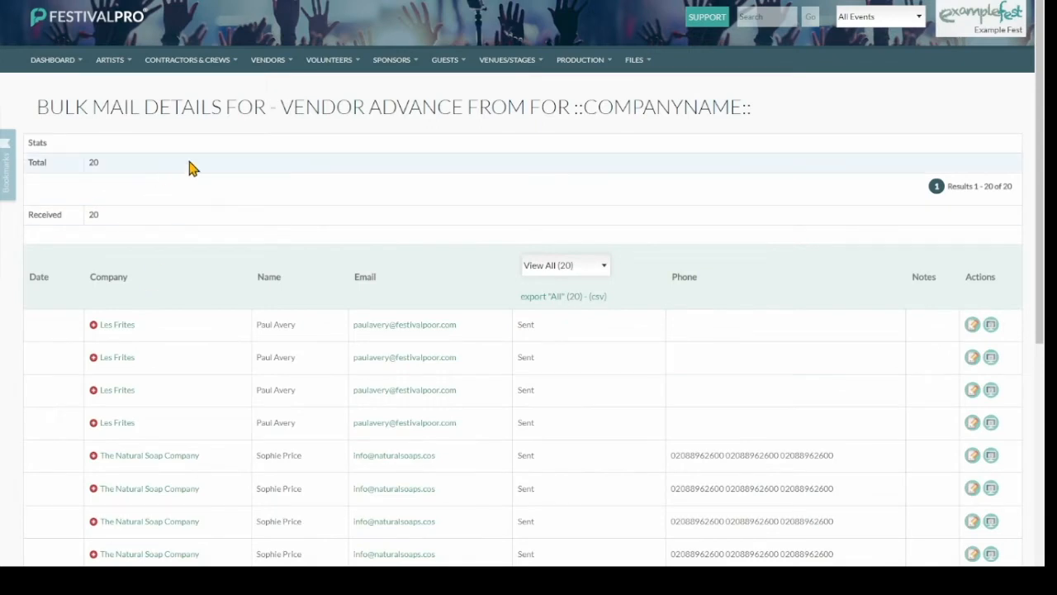
# Open Andromeda Clothing's record from the confirmed vendors and show its correspondence.
pyautogui.moveTo(276, 63)
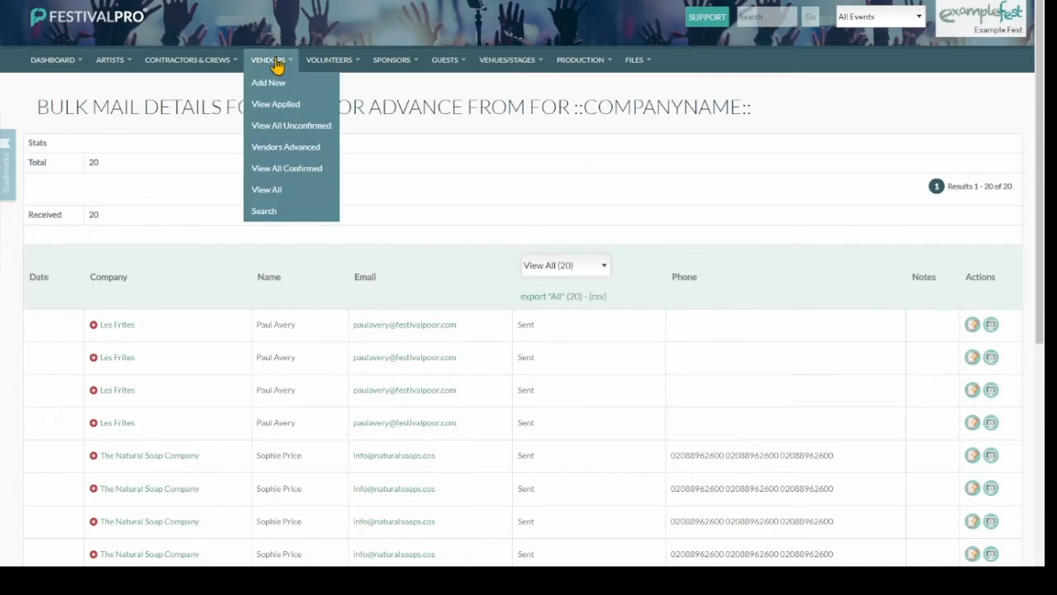
pyautogui.click(271, 170)
pyautogui.click(85, 190)
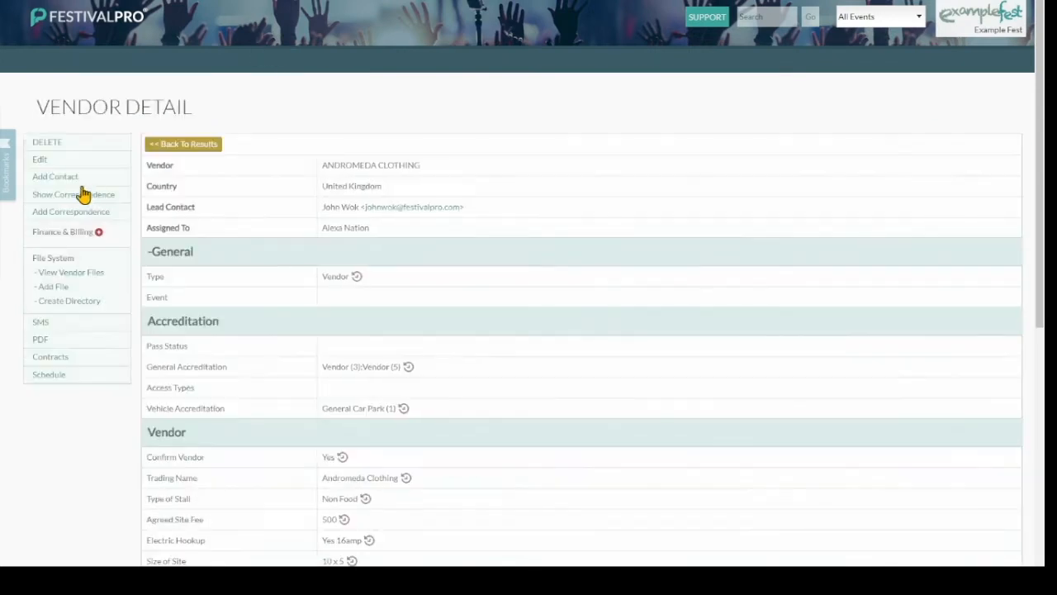
pyautogui.click(53, 199)
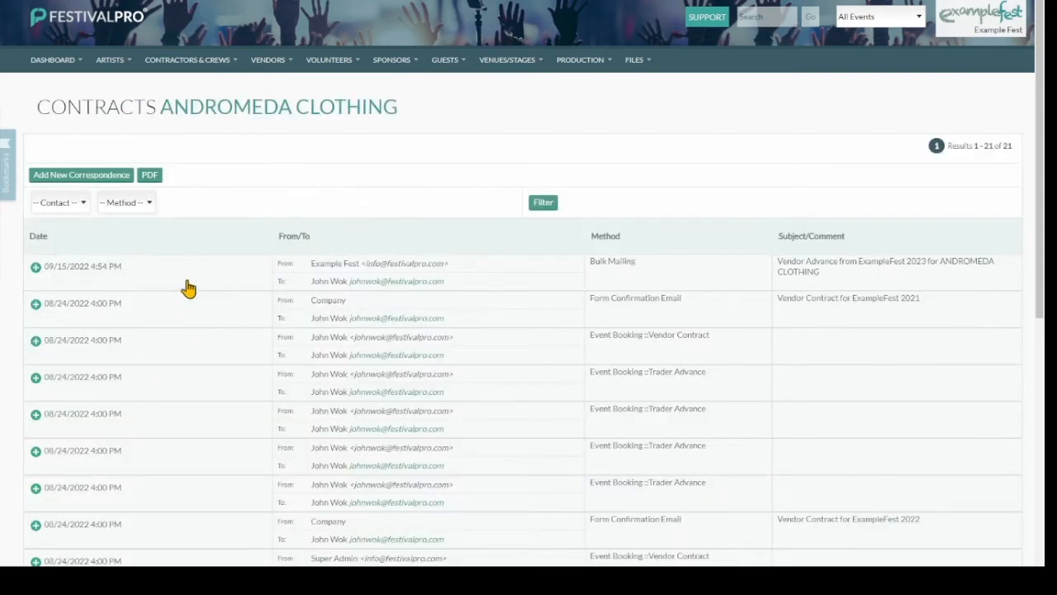
# Open the latest Bulk Mailing entry and read the vending advance email with its agreement details.
pyautogui.click(63, 275)
pyautogui.scroll(-3, 455, 250)
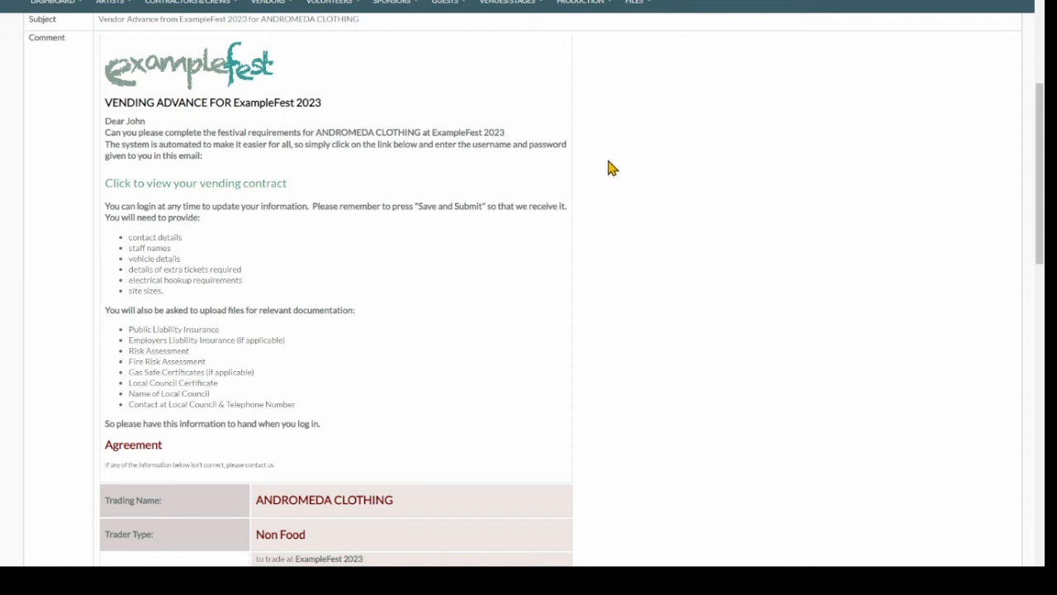
pyautogui.click(638, 3)
pyautogui.scroll(-2, 277, 366)
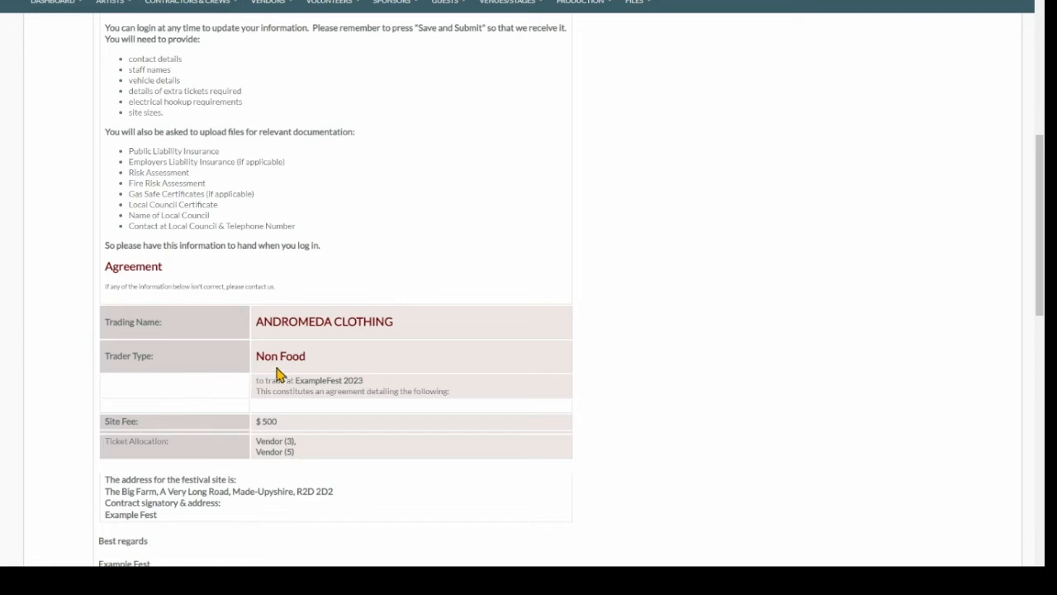
pyautogui.scroll(3, 237, 376)
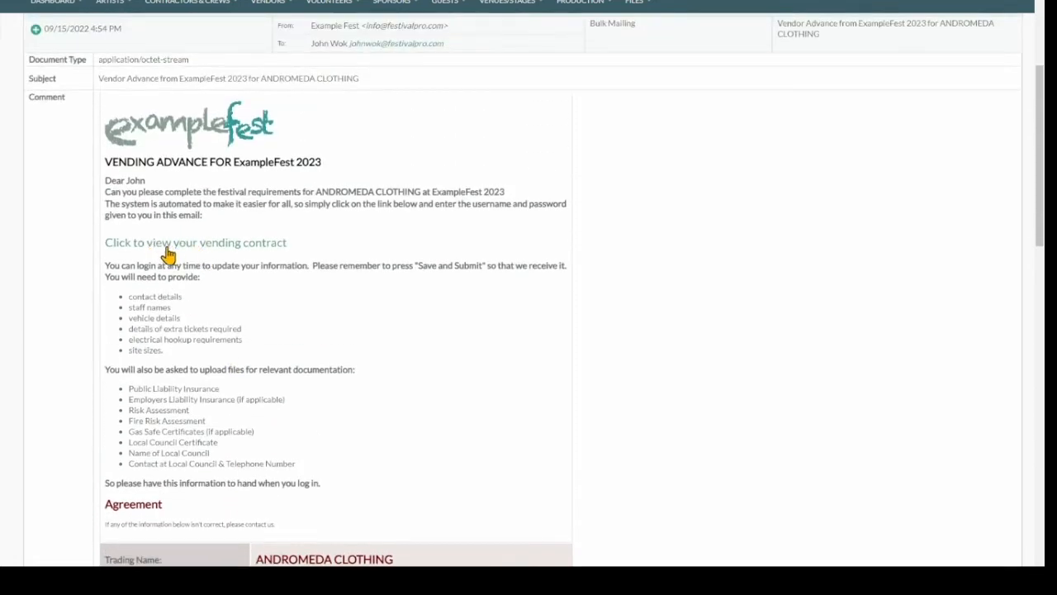
# Open Andromeda Clothing's vending contract from the email and read its agreement, contact details, site fee and staff names sections.
pyautogui.click(168, 248)
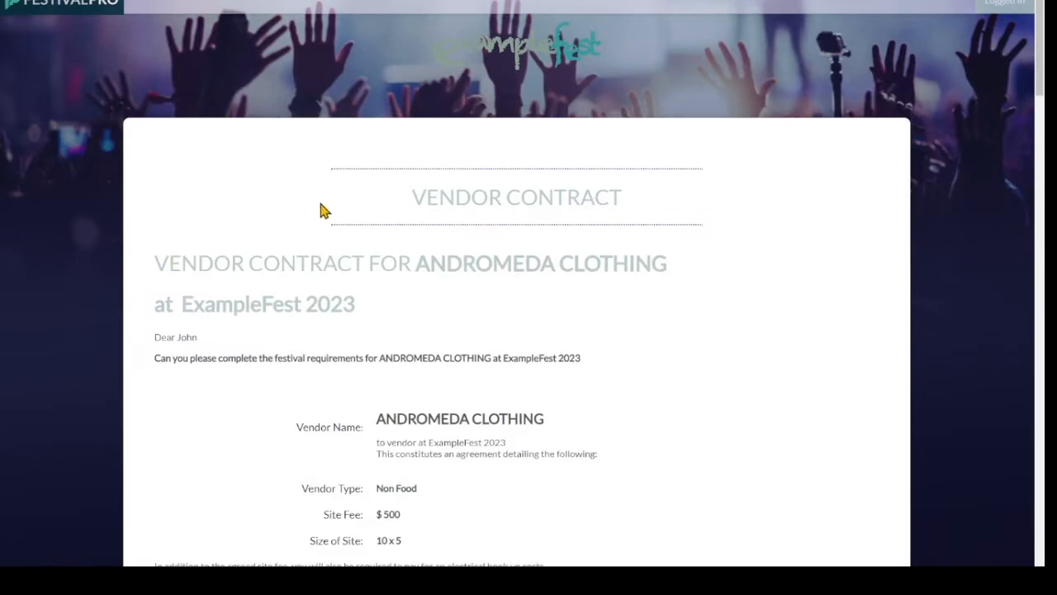
pyautogui.moveTo(392, 206); pyautogui.dragTo(608, 201)
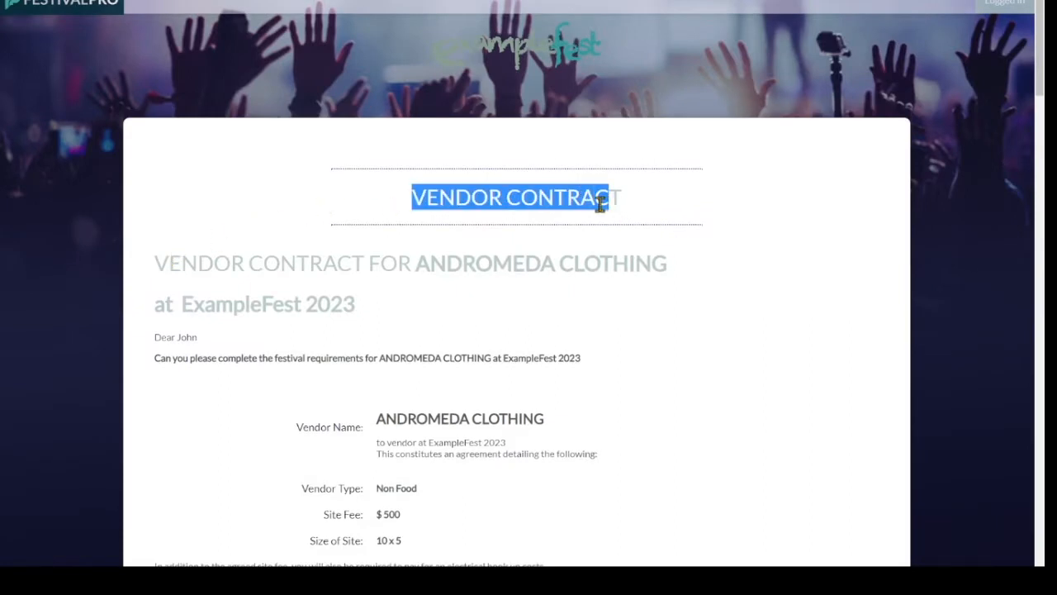
pyautogui.click(583, 206)
pyautogui.scroll(-3, 583, 205)
pyautogui.scroll(-6, 562, 210)
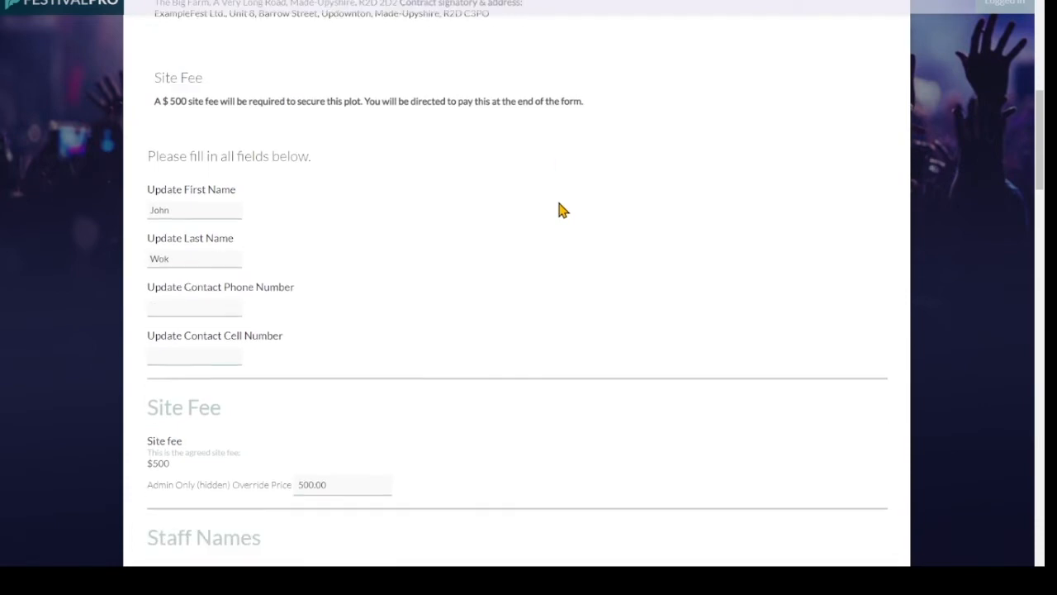
pyautogui.scroll(-4, 476, 217)
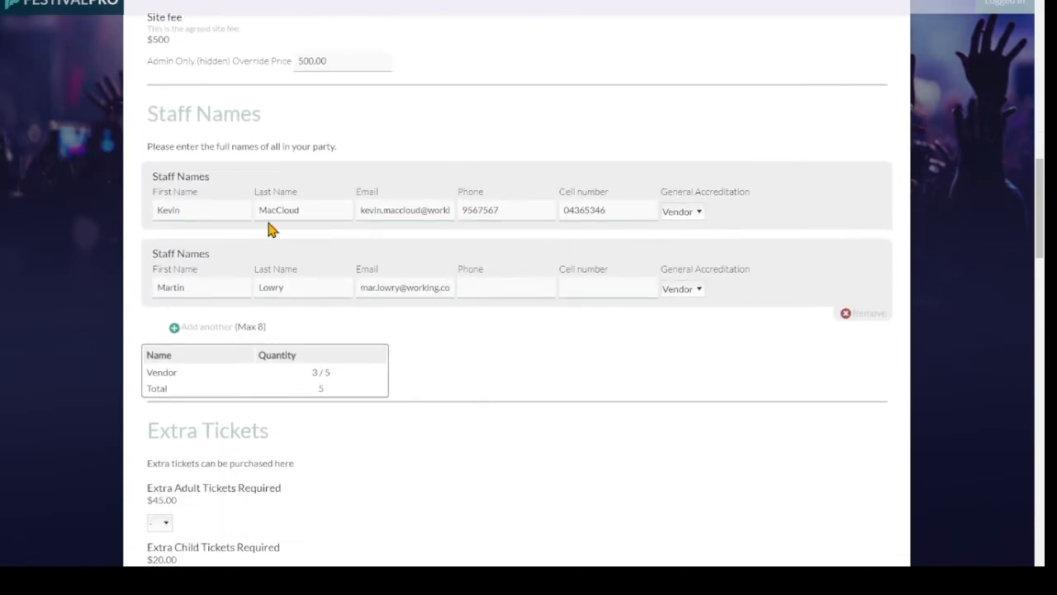
pyautogui.scroll(-2, 495, 279)
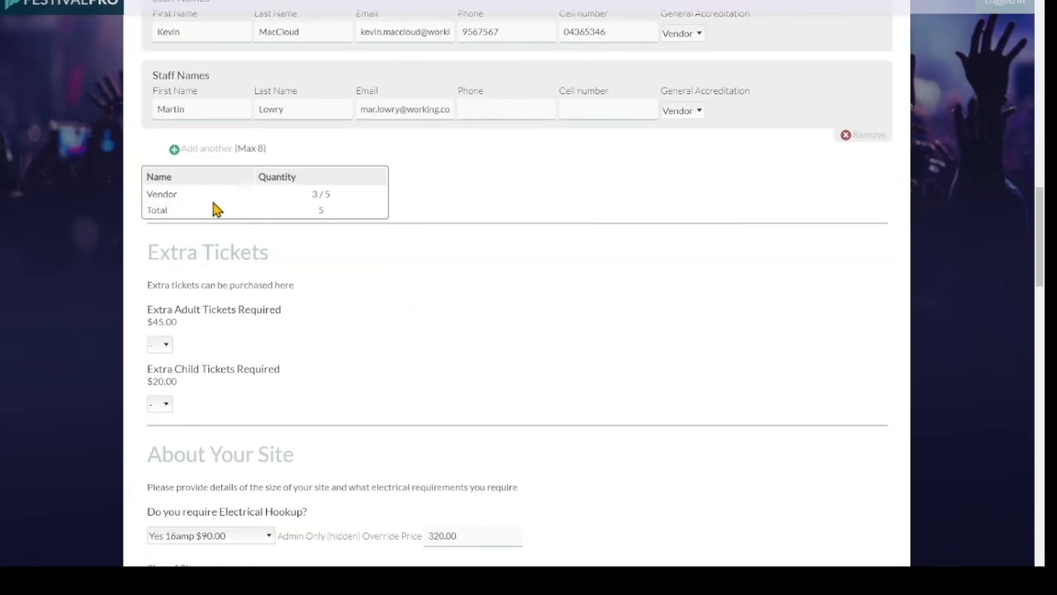
# Add another staff name entry to the contract and set the required electrical hookup to Yes - 32amp.
pyautogui.click(199, 148)
pyautogui.scroll(-2, 248, 264)
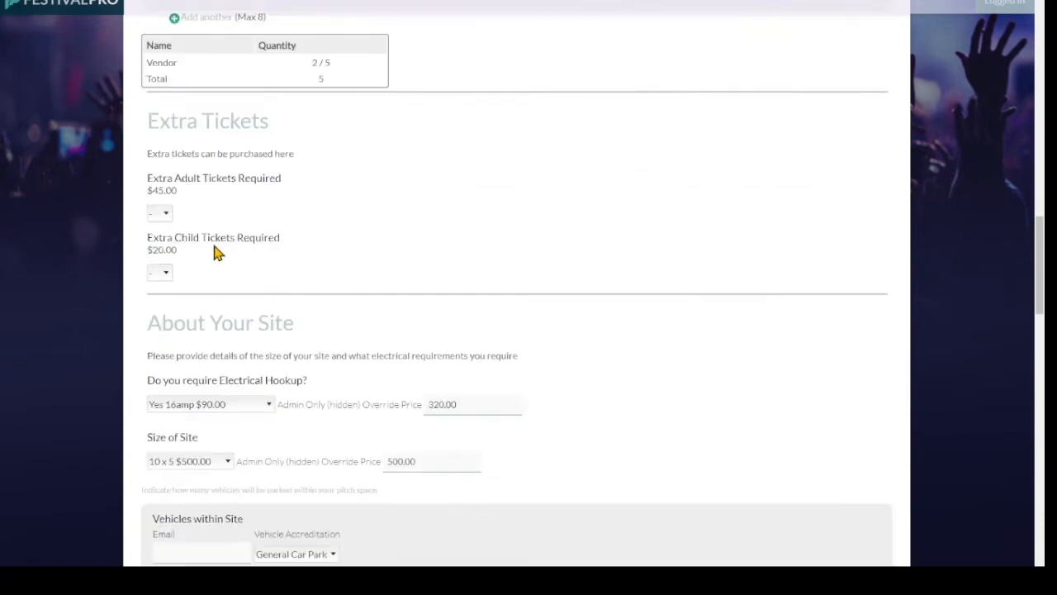
pyautogui.scroll(-2, 215, 215)
pyautogui.click(223, 198)
pyautogui.click(228, 252)
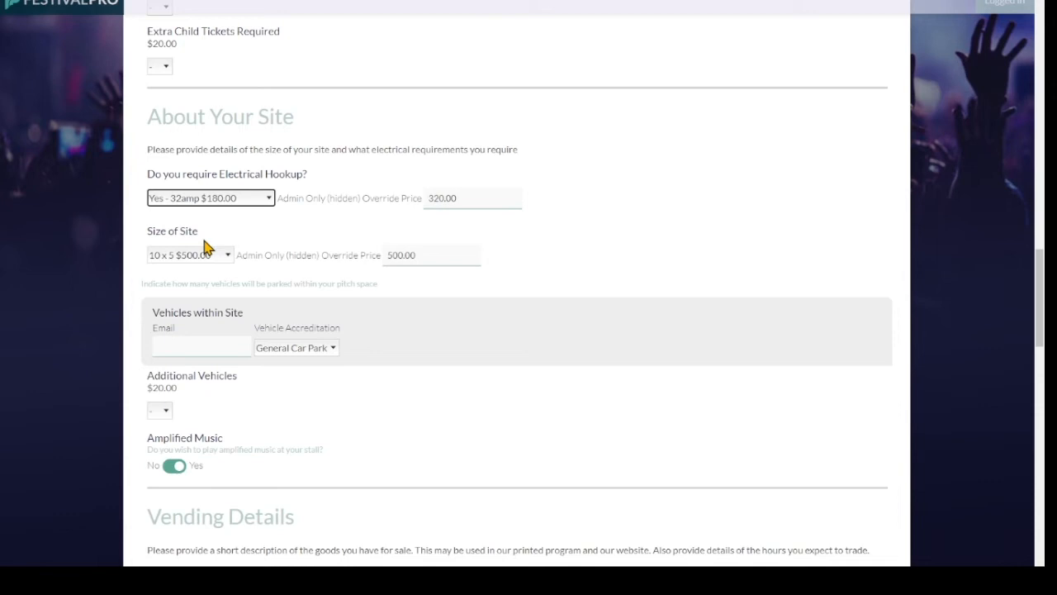
# Draw the signature in the contract's Declaration section, then save and submit the form.
pyautogui.scroll(-5, 503, 236)
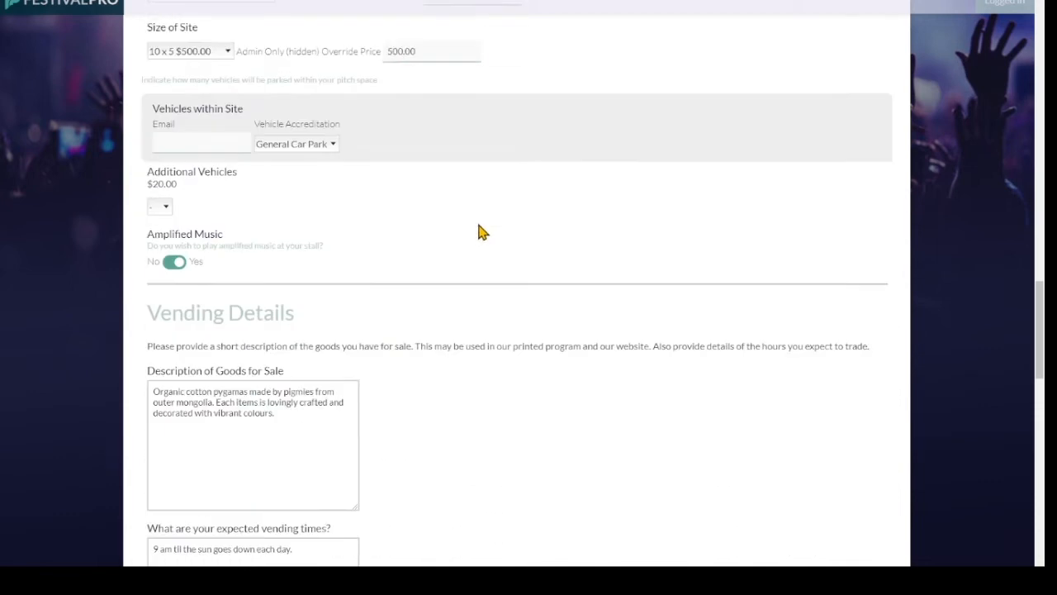
pyautogui.scroll(-15, 477, 229)
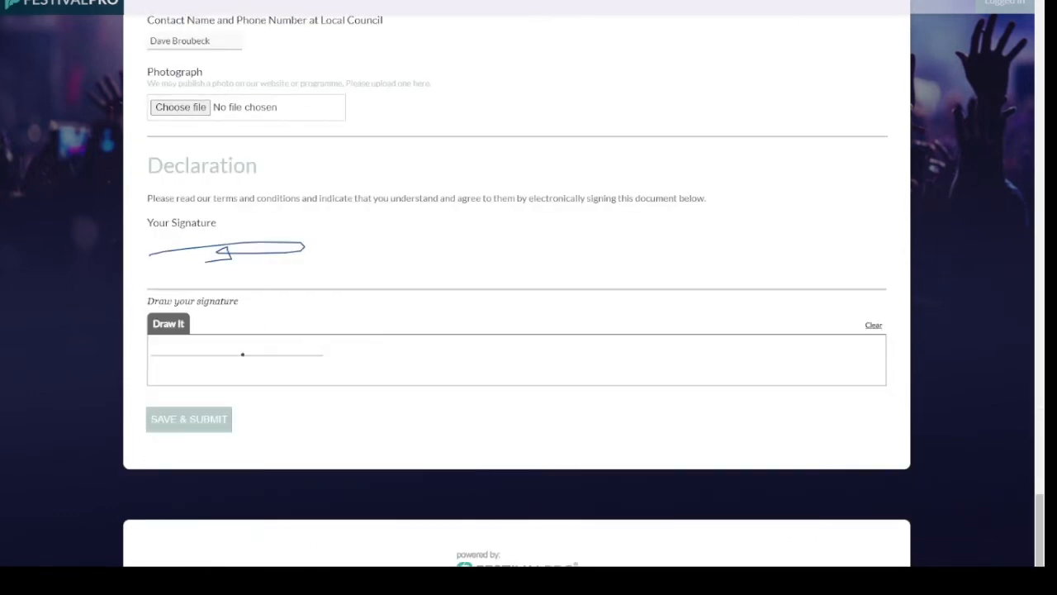
pyautogui.moveTo(172, 361)
pyautogui.mouseDown()
pyautogui.moveTo(226, 369)
pyautogui.moveTo(202, 382)
pyautogui.mouseUp()
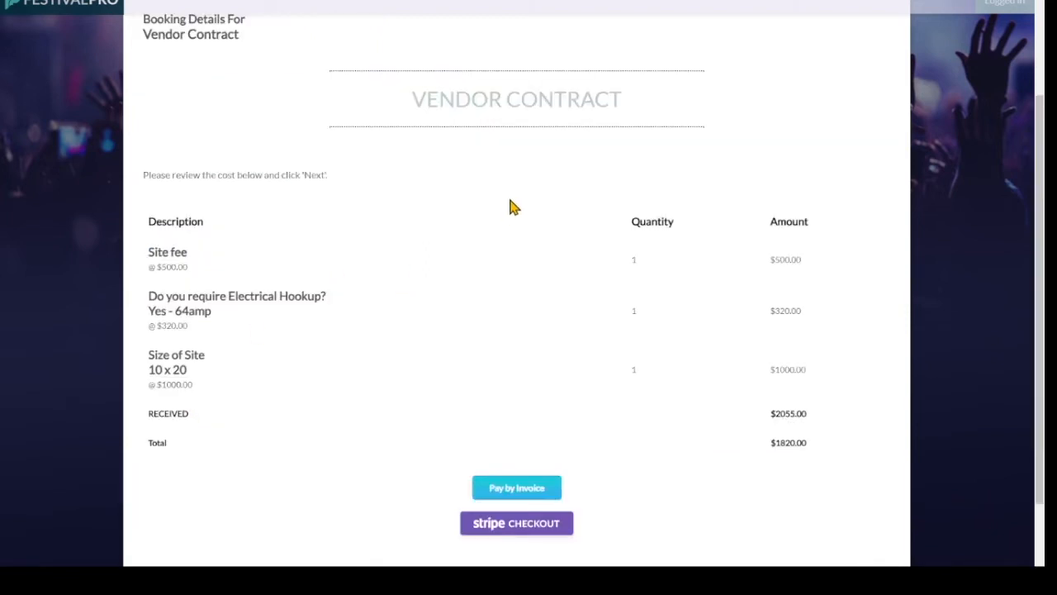
# Review the Vendor Contract booking costs and the invoice and Stripe payment options.
pyautogui.scroll(-3, 488, 265)
pyautogui.scroll(3, 420, 303)
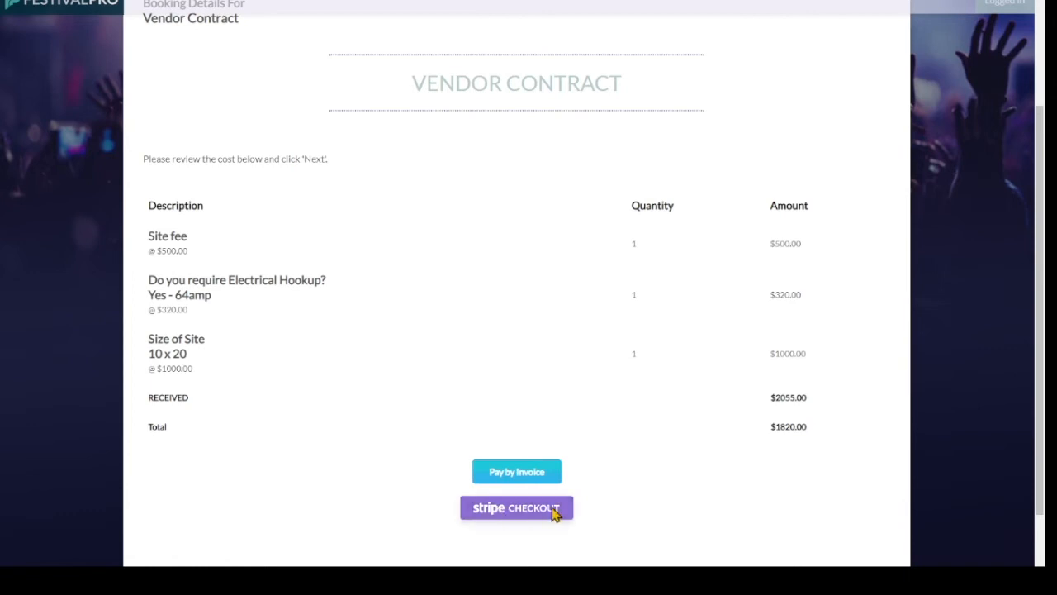
pyautogui.scroll(3, 536, 381)
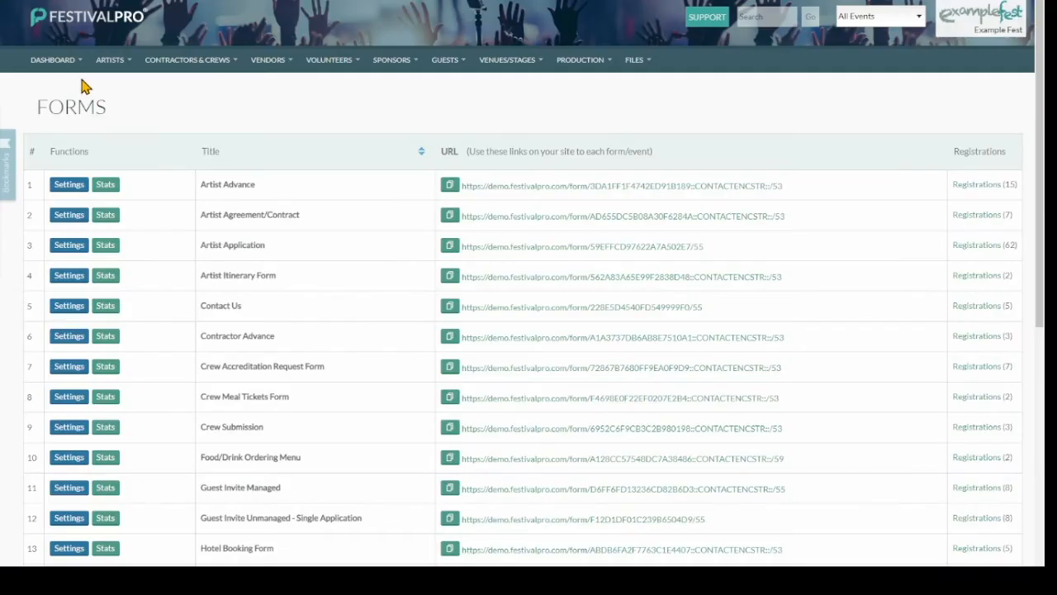
# Find Vendor Contract in the forms list and open its registrations.
pyautogui.scroll(-6, 286, 207)
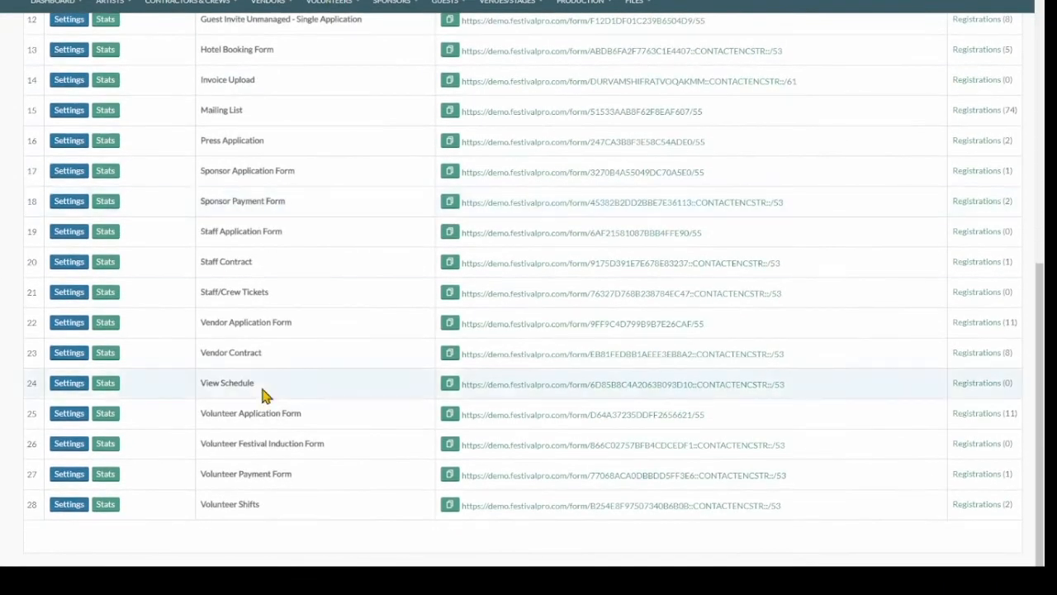
pyautogui.moveTo(205, 355); pyautogui.dragTo(297, 362)
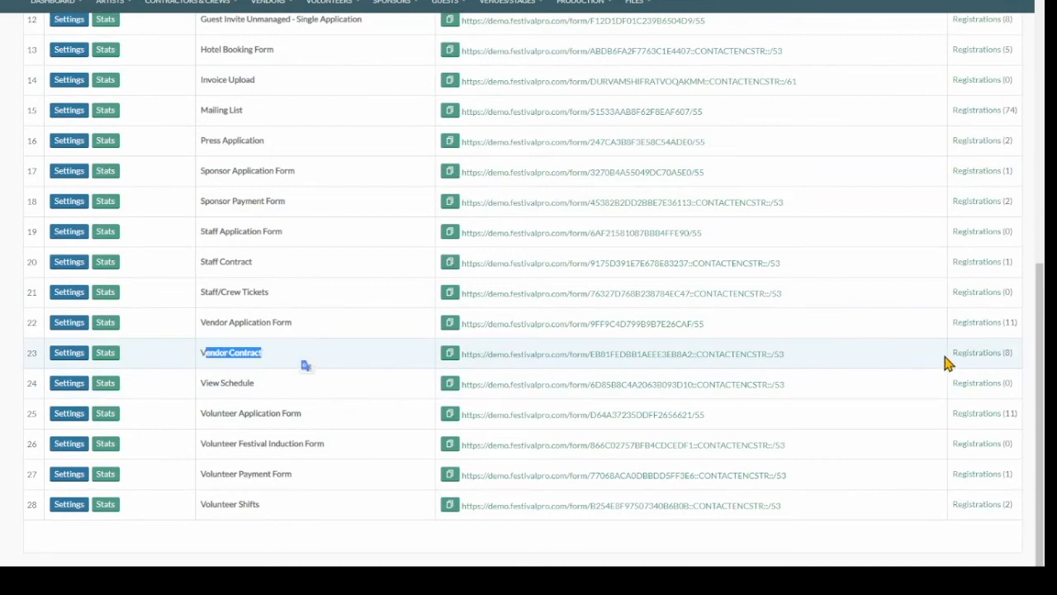
pyautogui.click(973, 354)
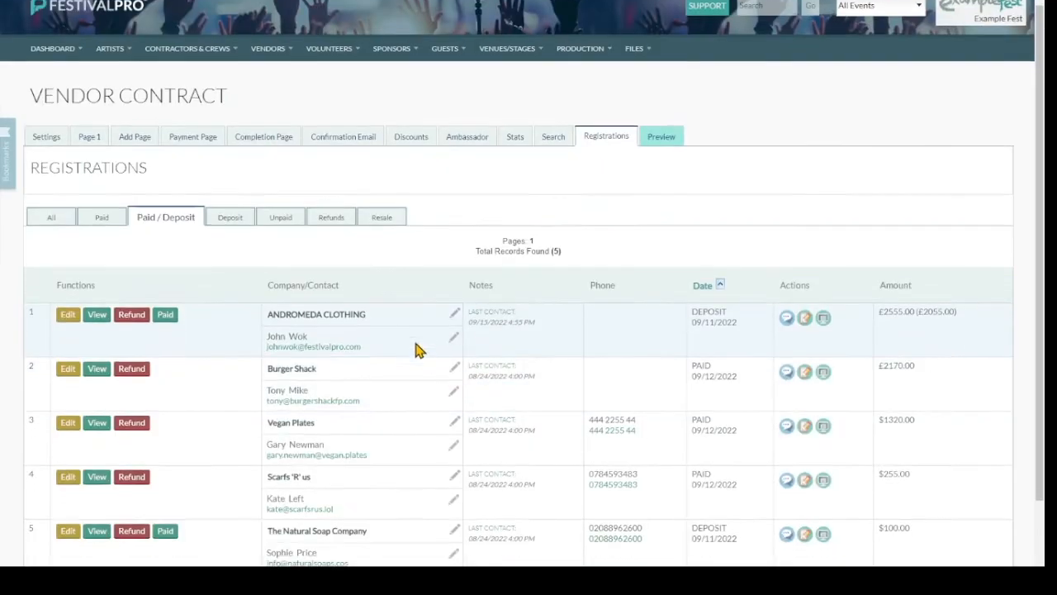
# Examine the paid and deposit registrations, checking the amounts for Burger Shack and Andromeda Clothing.
pyautogui.scroll(-2, 417, 351)
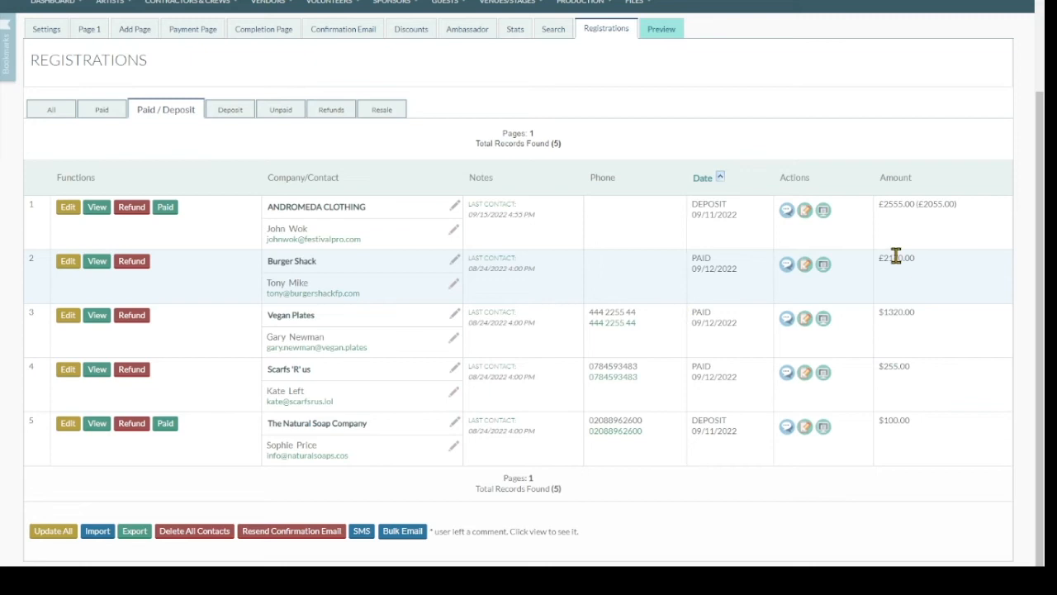
pyautogui.moveTo(881, 258); pyautogui.dragTo(925, 265)
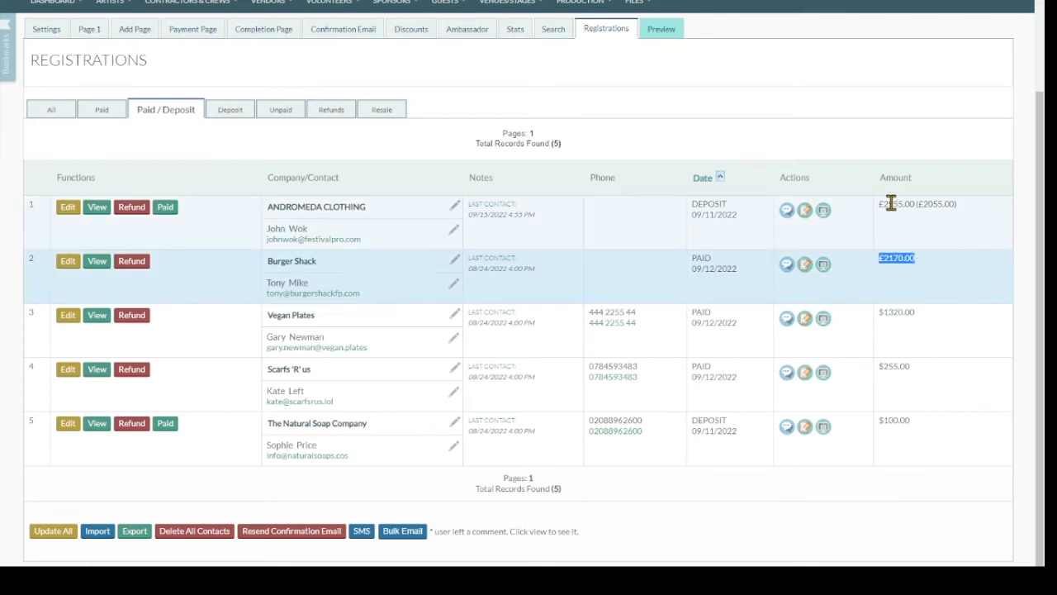
pyautogui.moveTo(881, 203); pyautogui.dragTo(905, 206)
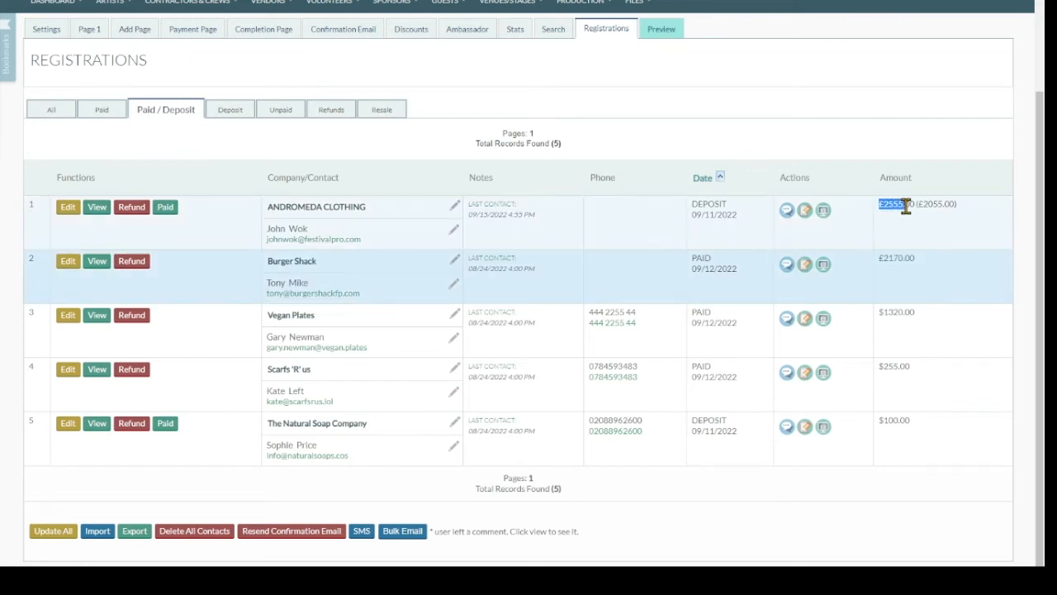
pyautogui.click(910, 207)
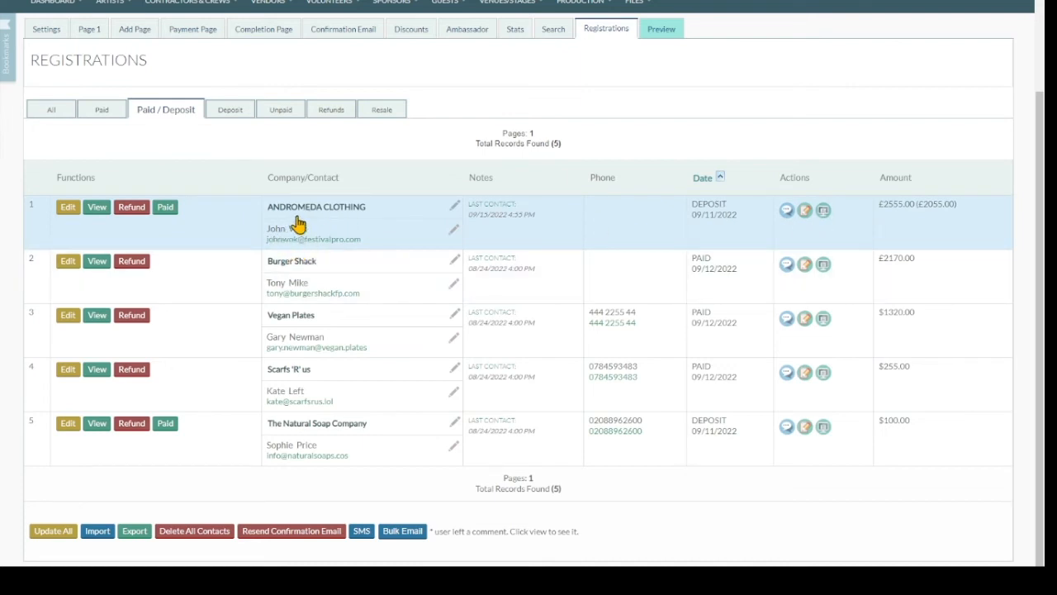
# Expand the On Completion options in the Vendor Contract settings and examine the option to lock the form on completion.
pyautogui.scroll(3, 240, 196)
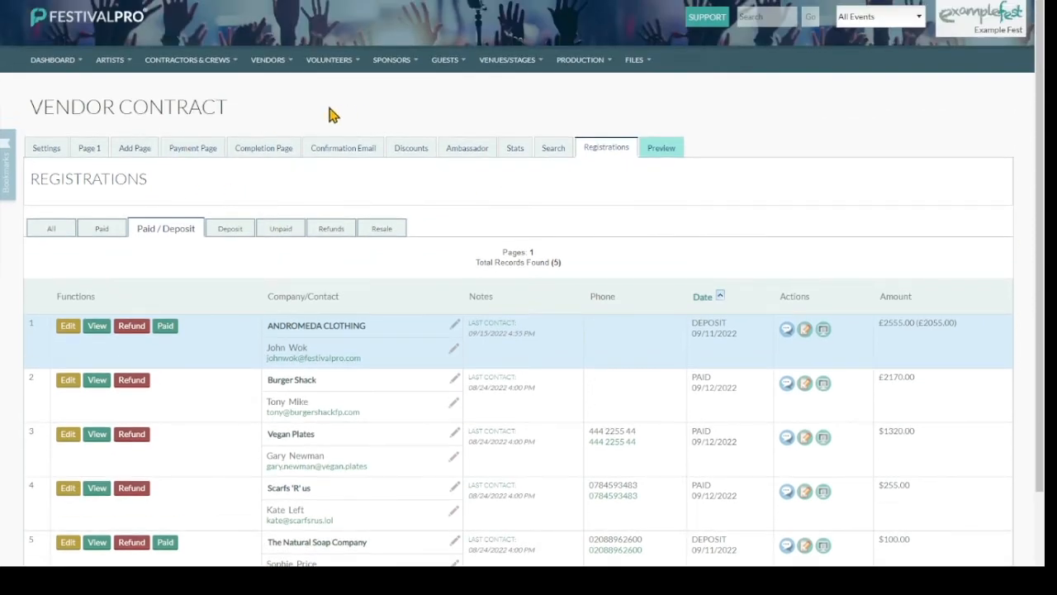
pyautogui.click(59, 154)
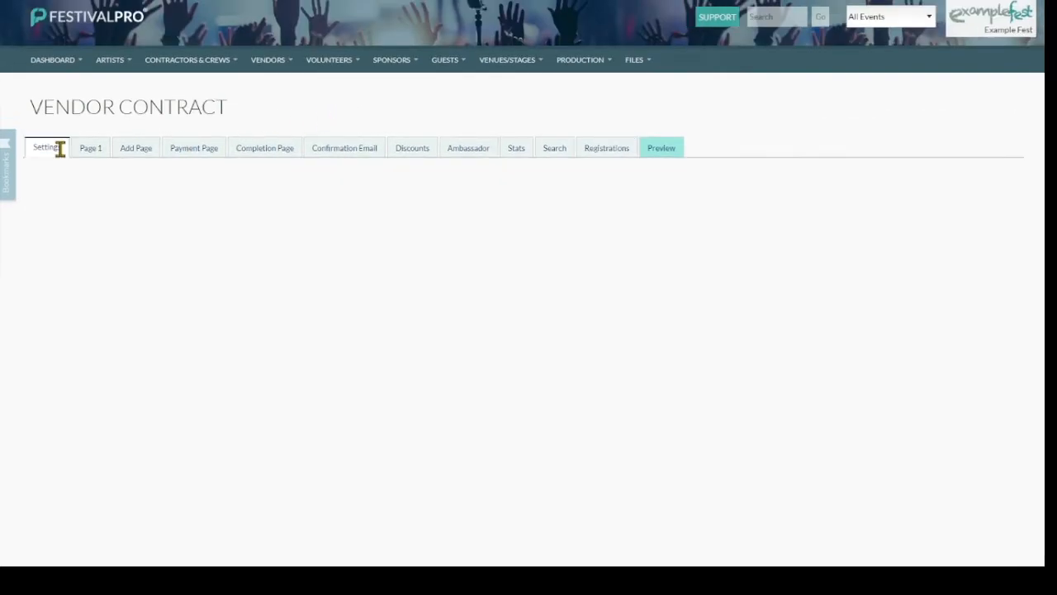
pyautogui.click(57, 401)
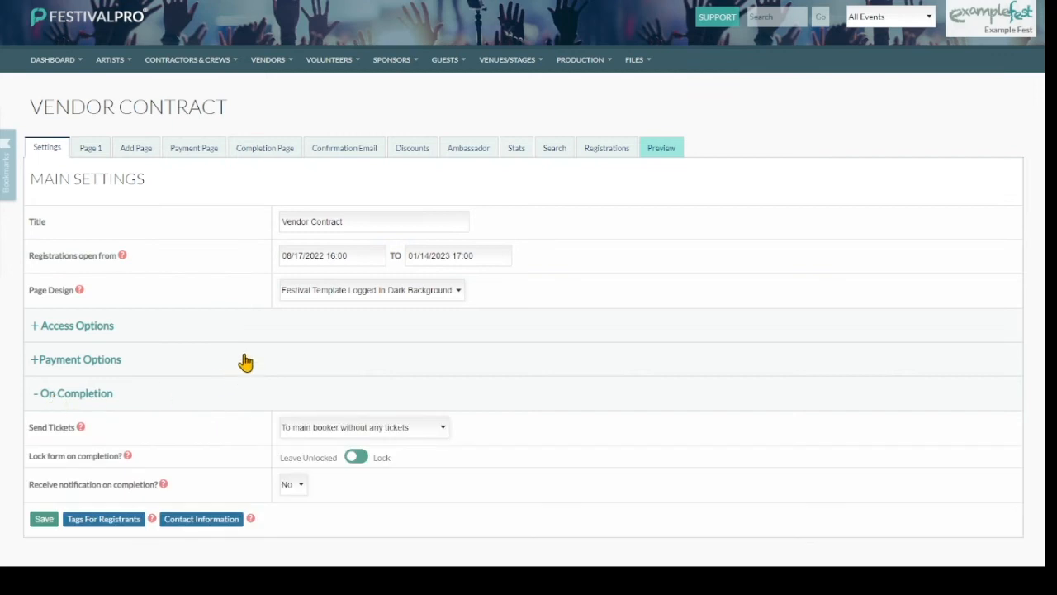
pyautogui.moveTo(281, 458); pyautogui.dragTo(413, 471)
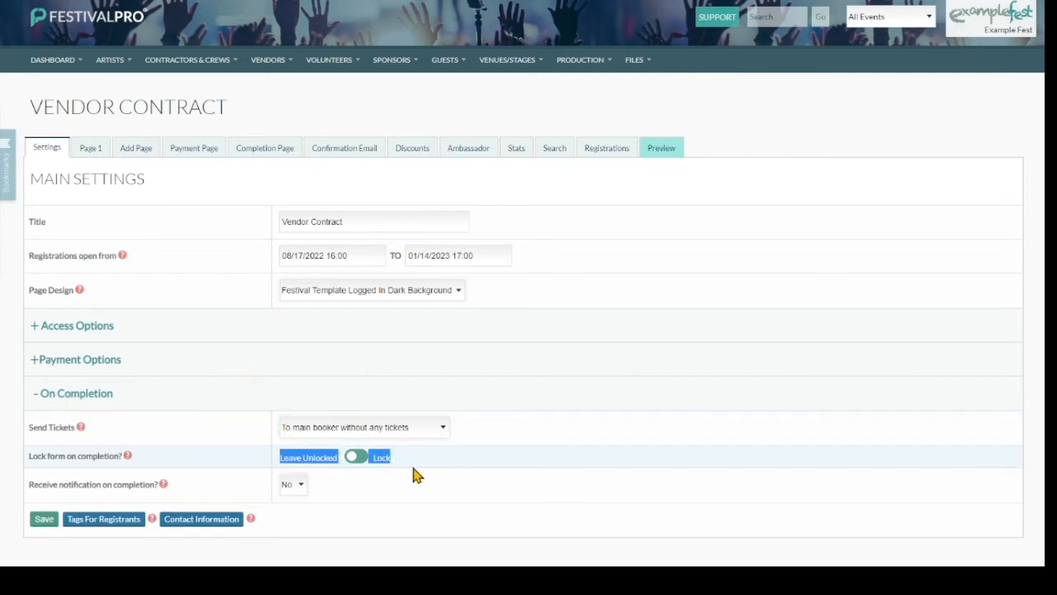
pyautogui.click(357, 461)
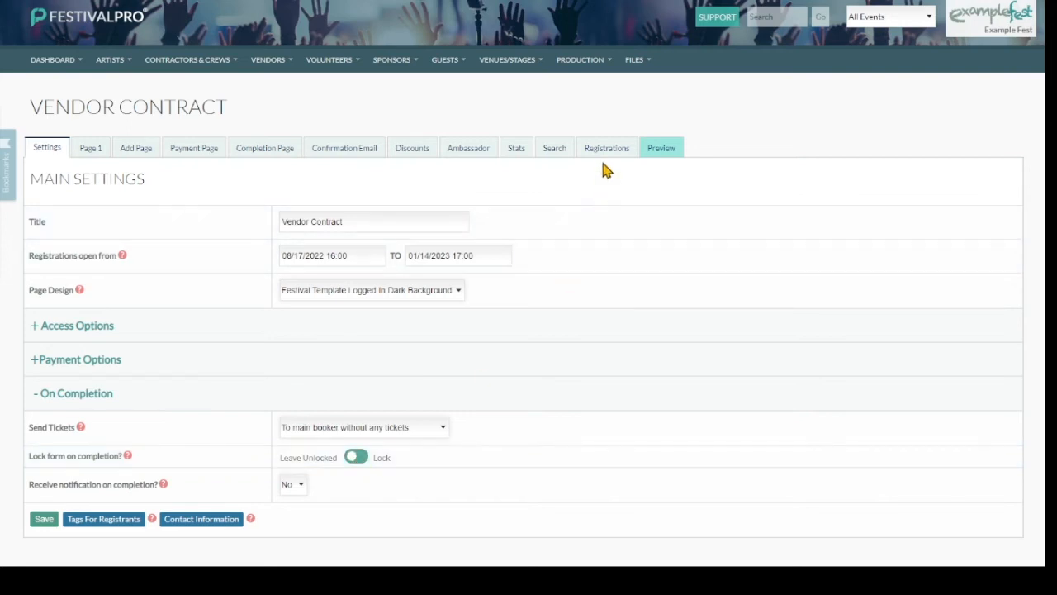
# Return to the registrations, enter a refund amount of 50 for Vegan Plates and close the refund dialog without issuing it.
pyautogui.click(598, 154)
pyautogui.scroll(-2, 628, 393)
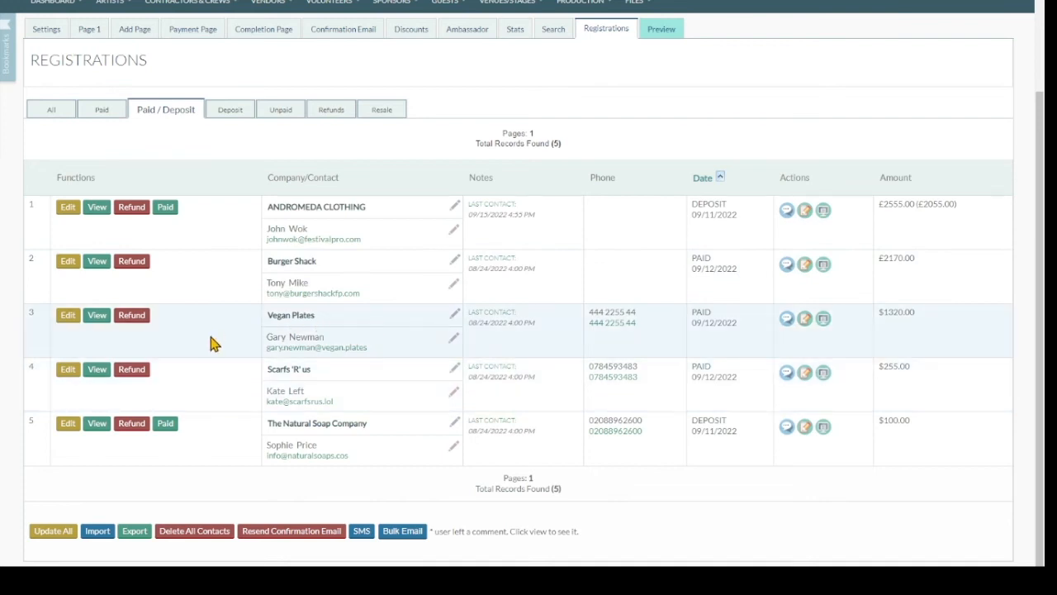
pyautogui.click(132, 317)
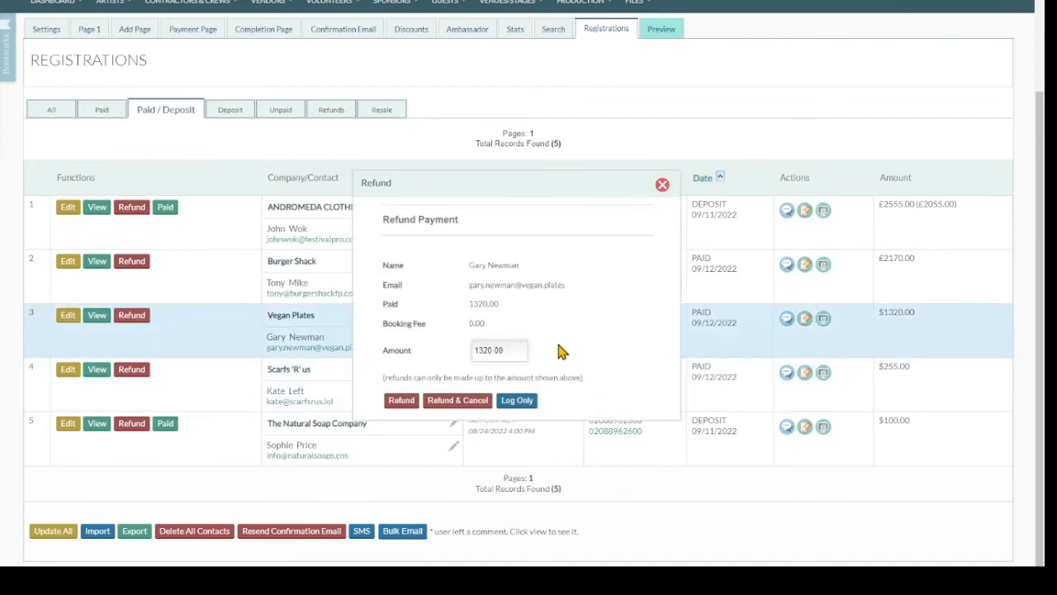
pyautogui.click(402, 404)
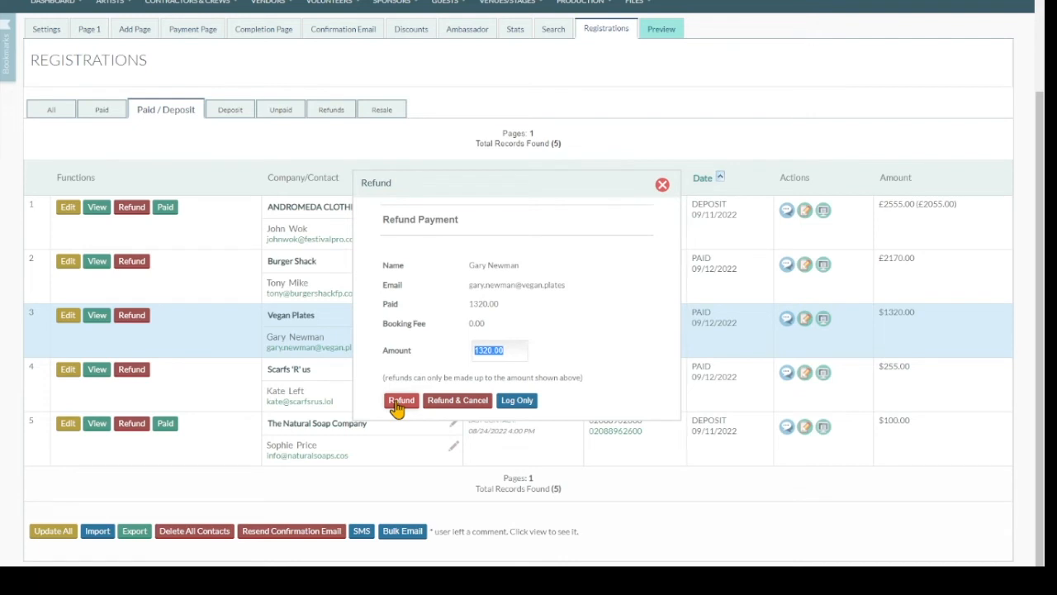
pyautogui.moveTo(516, 353); pyautogui.dragTo(459, 352)
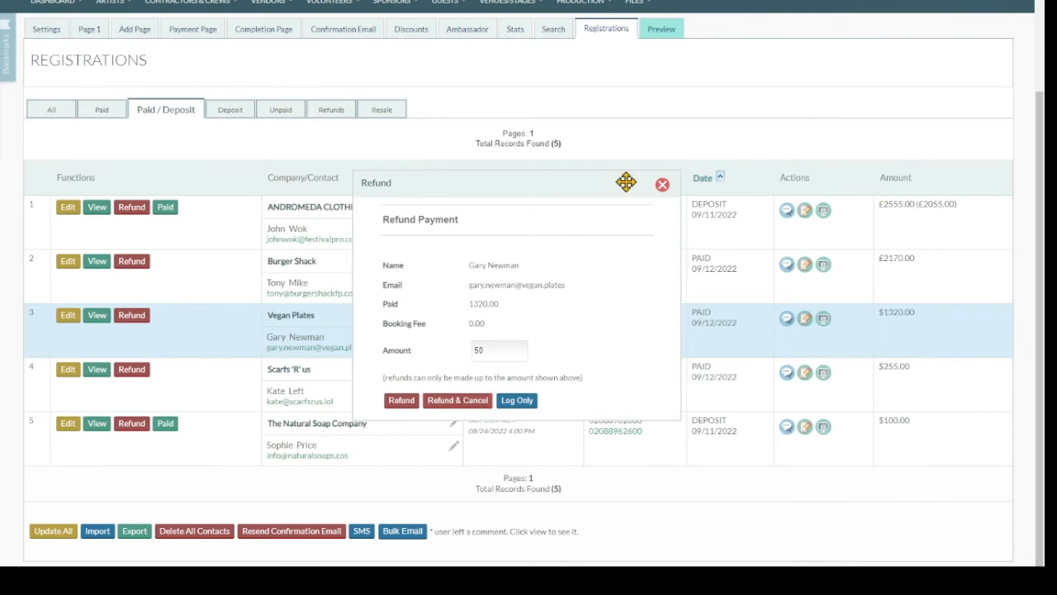
pyautogui.click(663, 185)
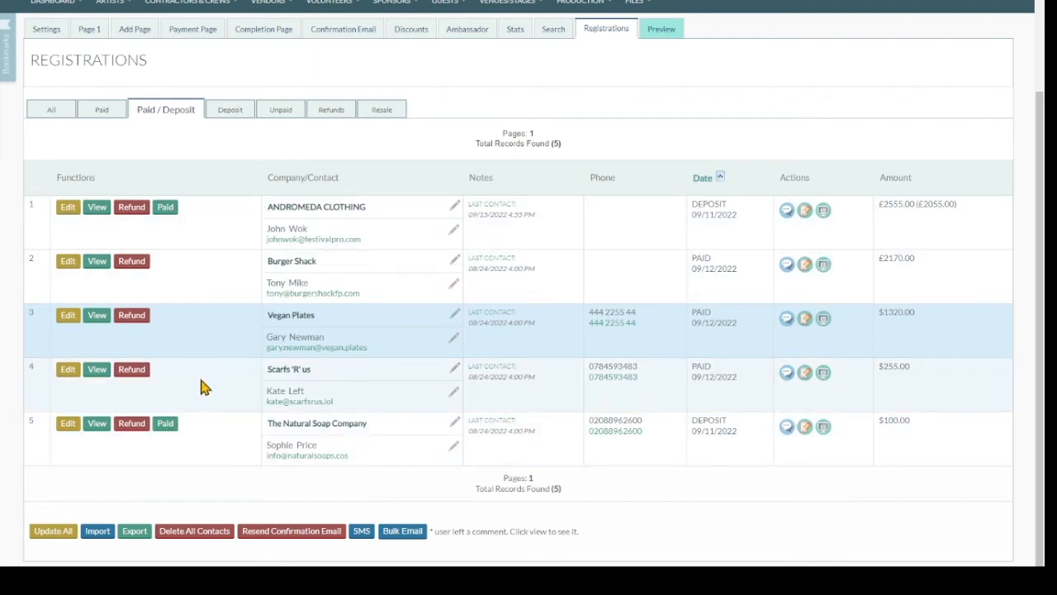
# Start marking The Natural Soap Company's invoice as paid with payment day 09/14/2022, then close the dialog without confirming.
pyautogui.click(168, 426)
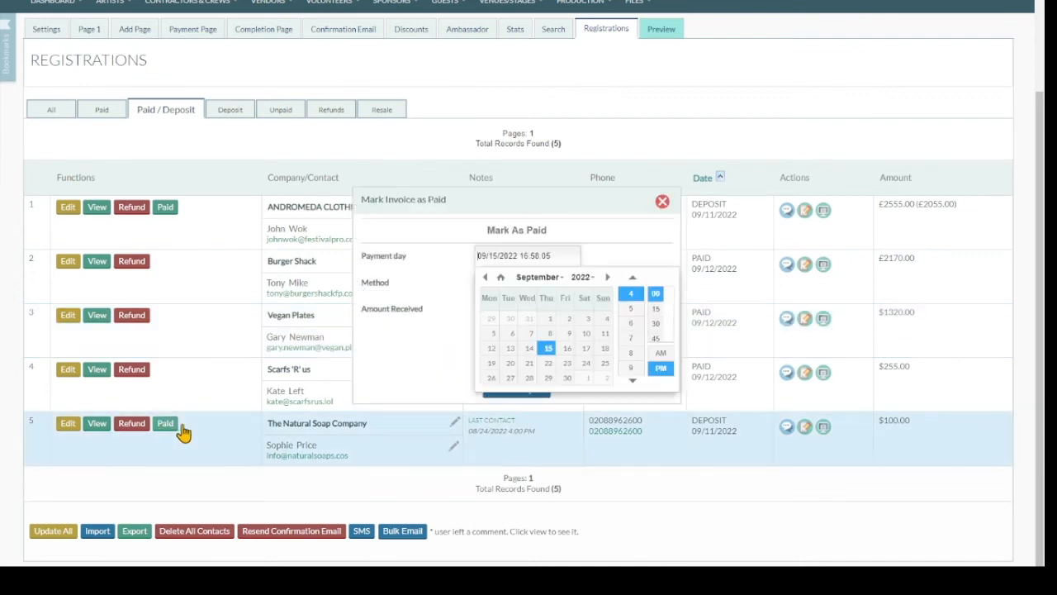
pyautogui.click(529, 348)
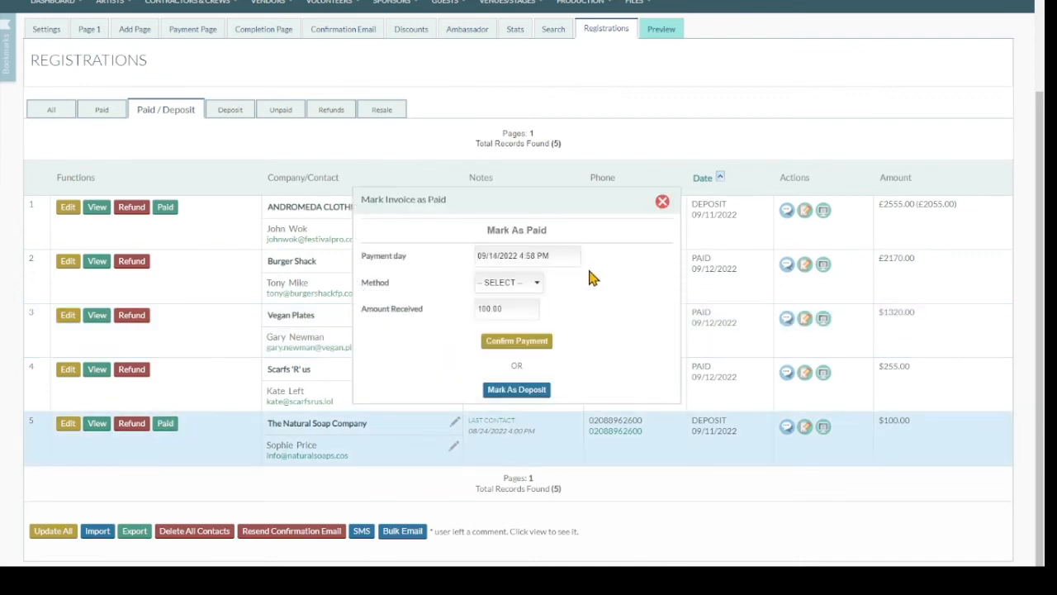
pyautogui.click(492, 375)
pyautogui.click(662, 203)
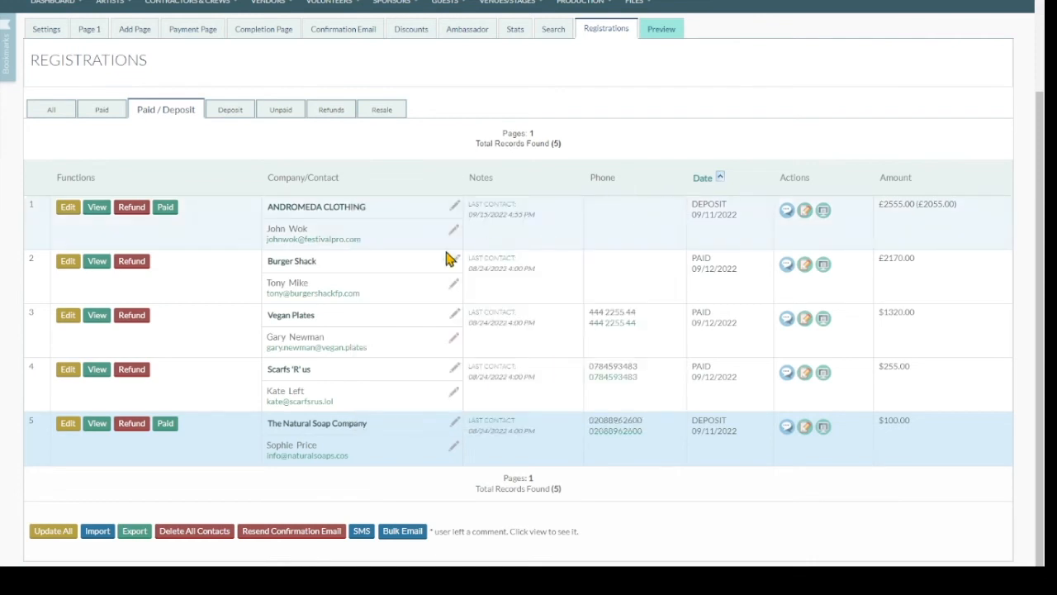
# View Andromeda Clothing's vendor contract registration and read its field data and submitted form answers.
pyautogui.scroll(1, 383, 282)
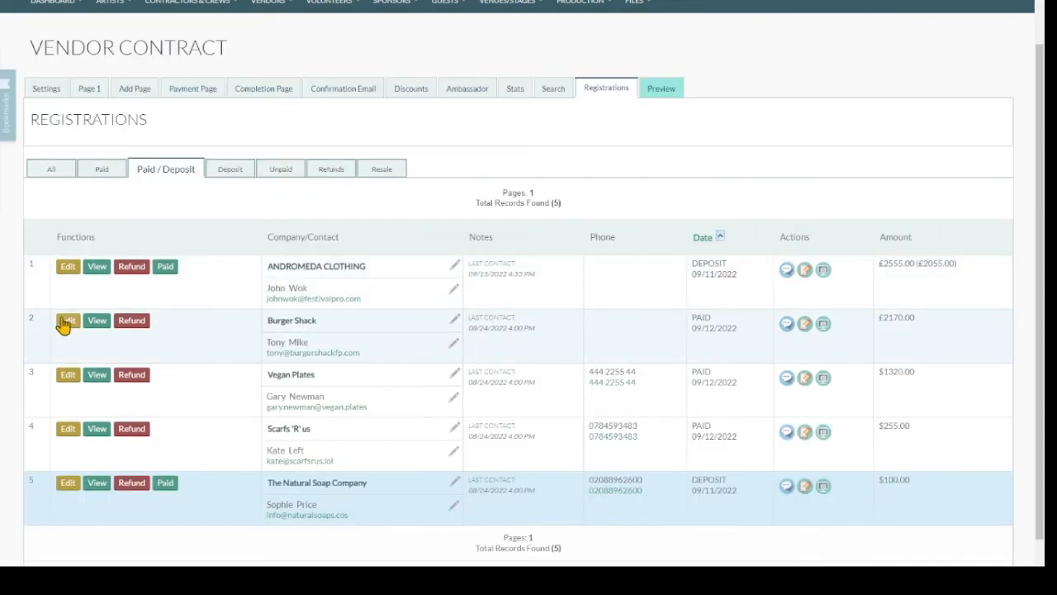
pyautogui.click(98, 268)
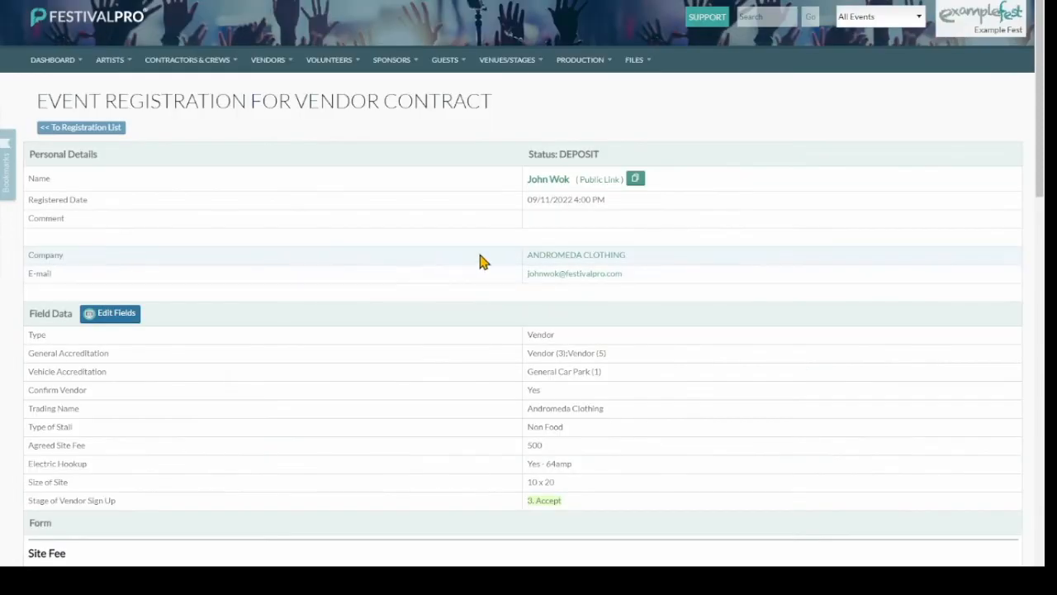
pyautogui.scroll(-5, 625, 243)
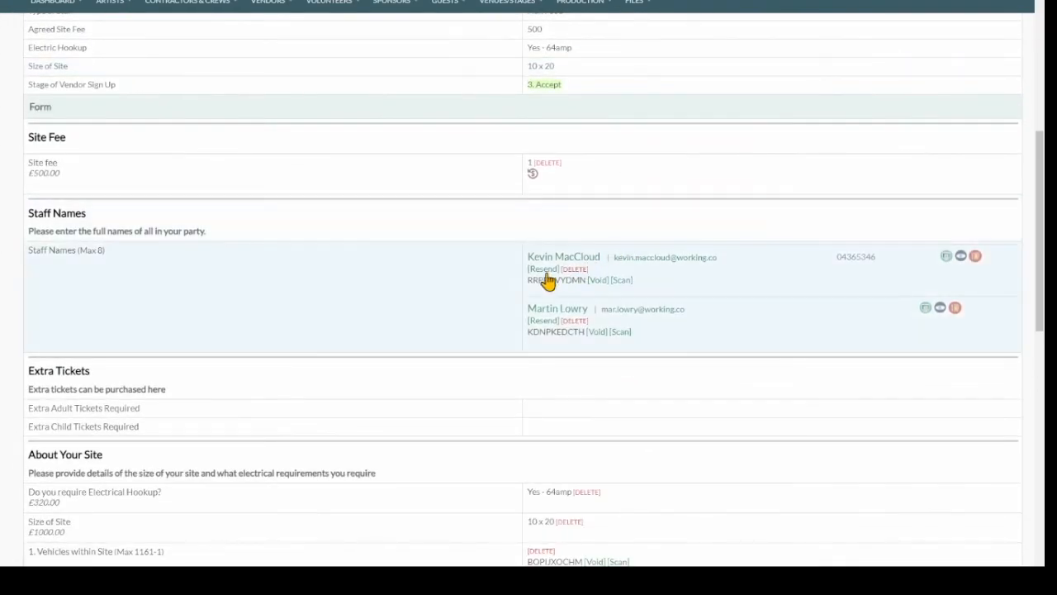
# Review the rest of Andromeda Clothing's submitted contract down to the signature and totals, view its invoice PDF and return to the registration.
pyautogui.doubleClick(548, 282)
pyautogui.click(453, 288)
pyautogui.scroll(2, 467, 283)
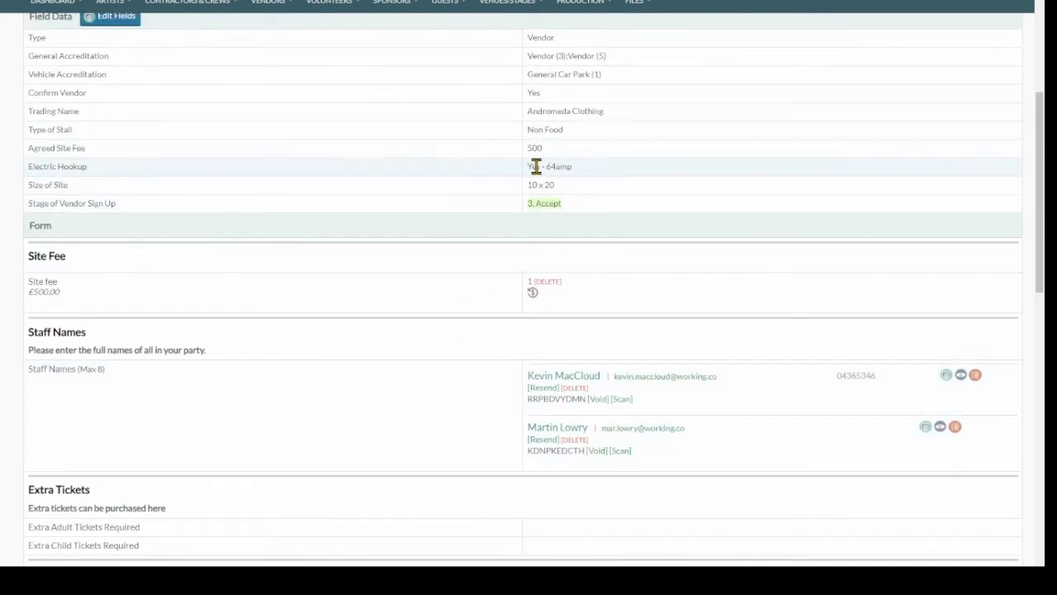
pyautogui.scroll(-5, 507, 206)
pyautogui.scroll(-3, 500, 213)
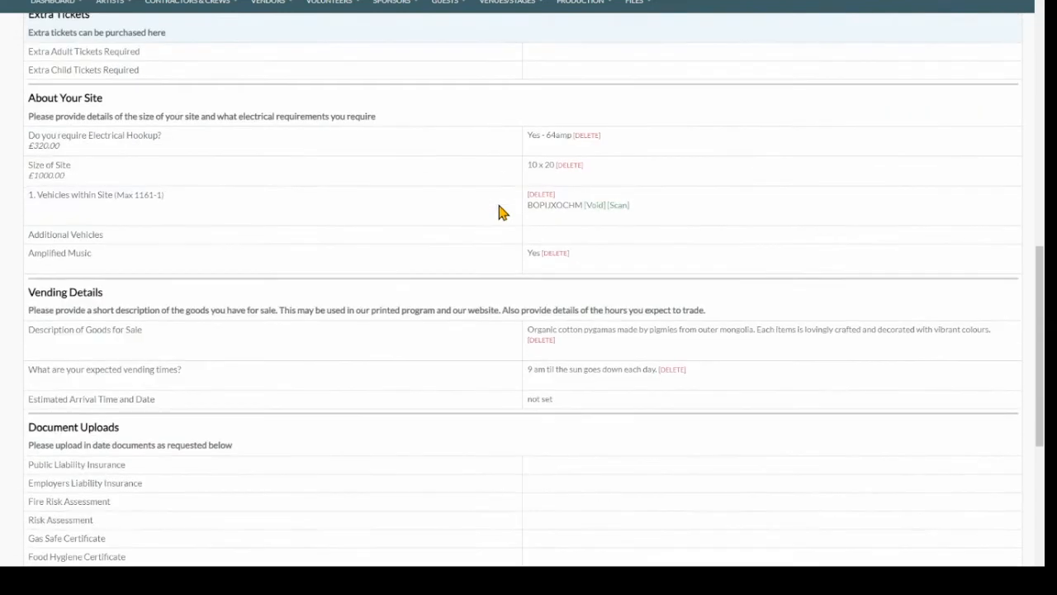
pyautogui.scroll(-4, 545, 206)
pyautogui.scroll(-4, 544, 217)
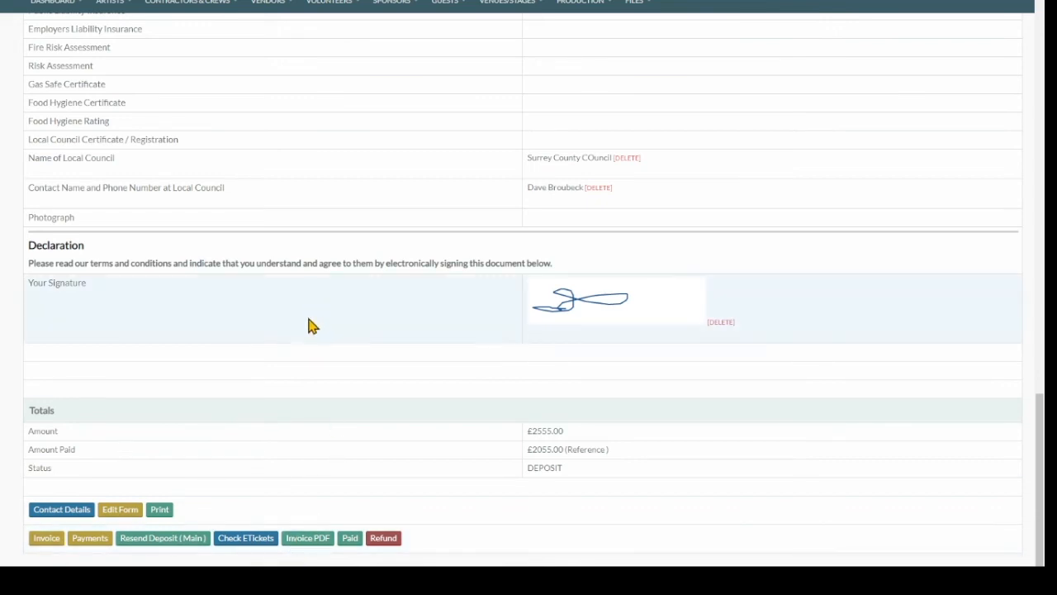
pyautogui.click(310, 538)
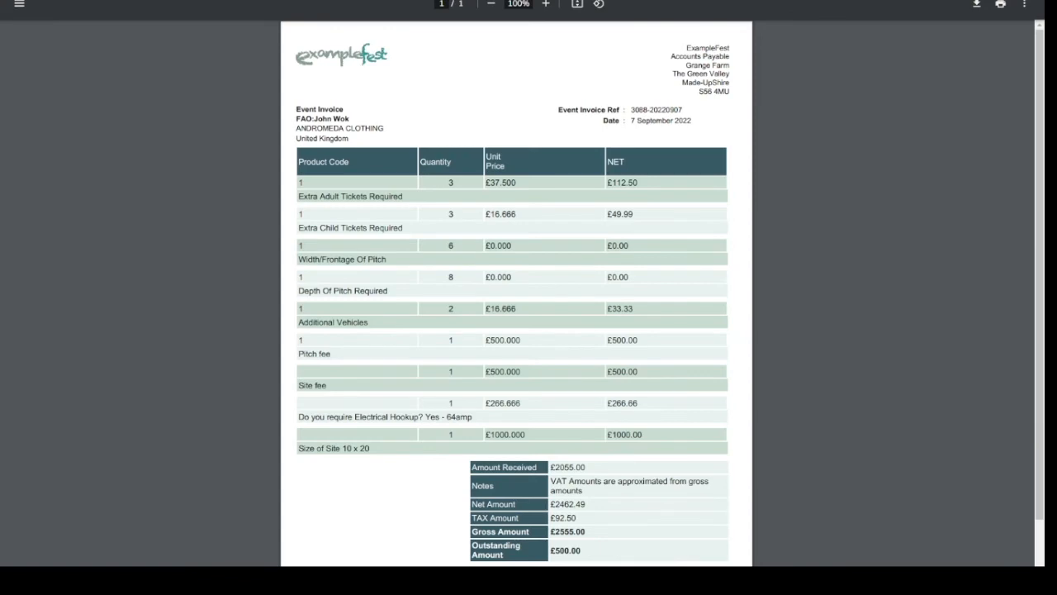
pyautogui.hotkey('alt', 'Left')
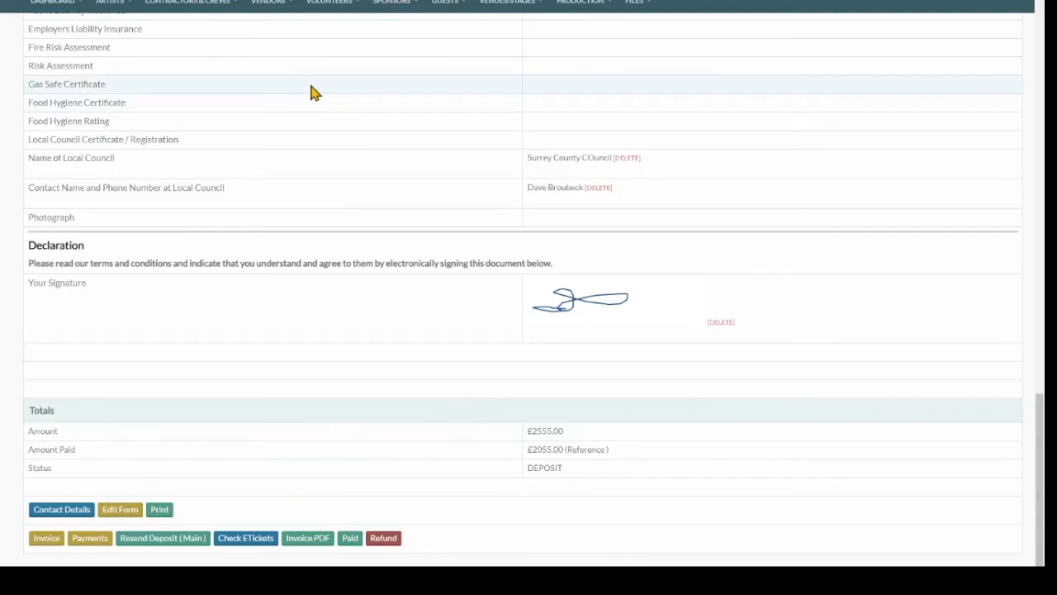
# Start a vendor search limited to vendors whose Confirm Vendor field equals Yes.
pyautogui.click(279, 10)
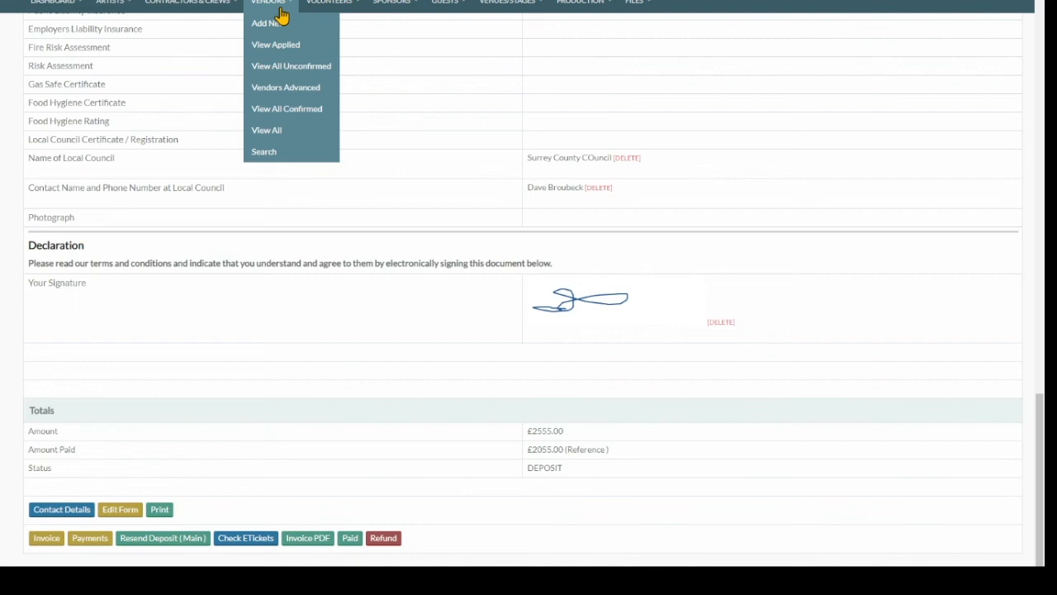
pyautogui.click(279, 153)
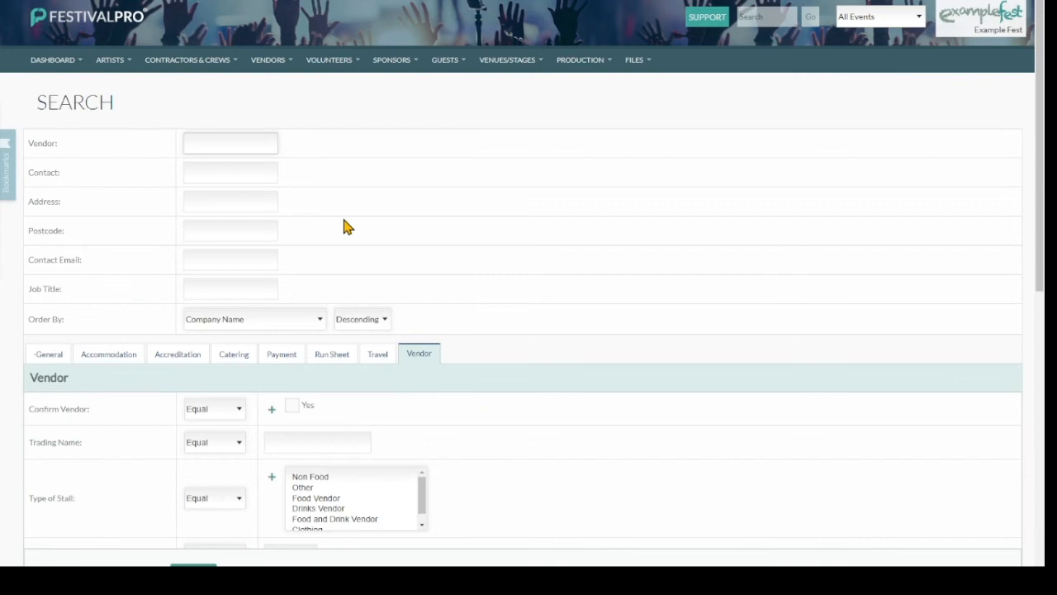
pyautogui.scroll(-2, 345, 228)
pyautogui.click(302, 230)
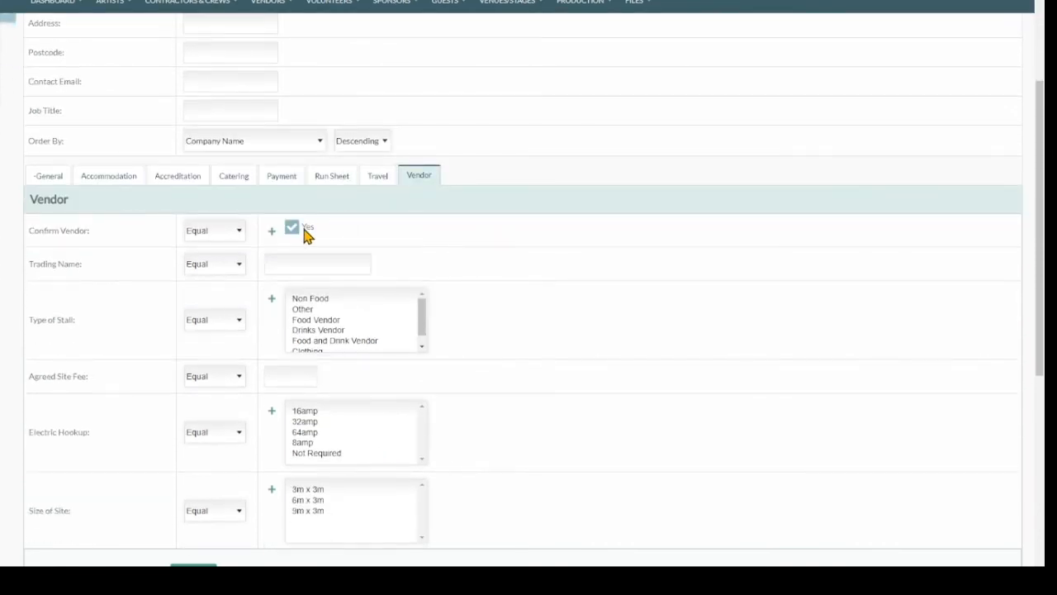
# Restrict the search to vendors who have Not Filled in the Vendor Contract form, run it and look through the results.
pyautogui.scroll(-5, 421, 253)
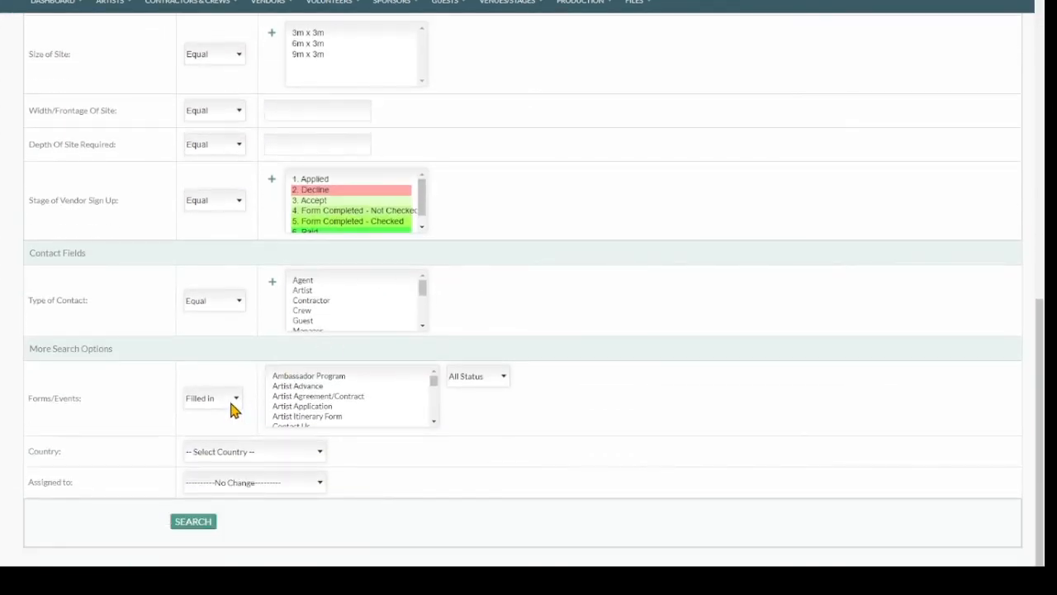
pyautogui.click(222, 430)
pyautogui.scroll(-10, 331, 408)
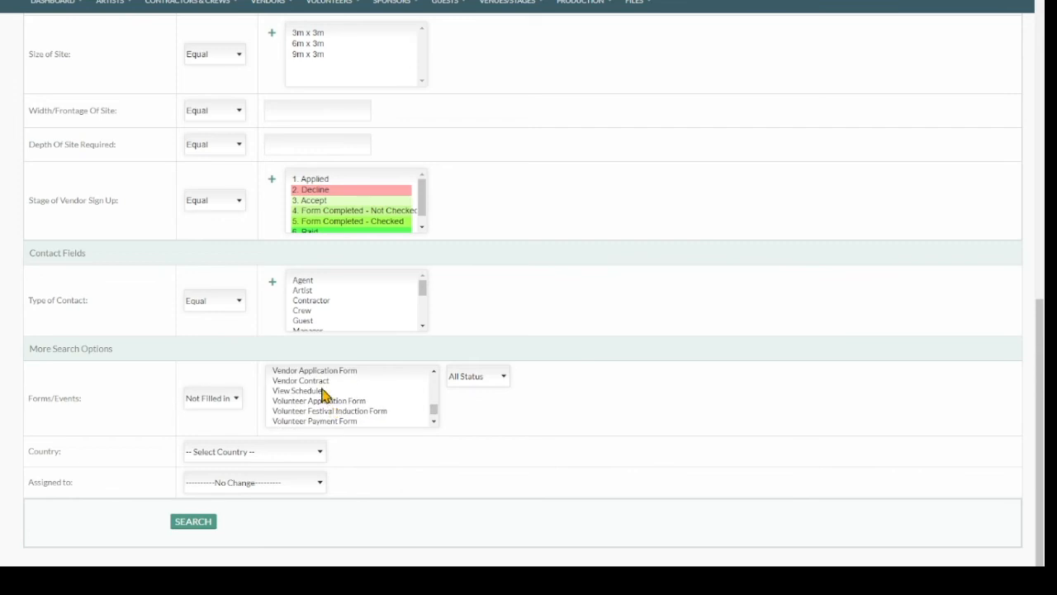
pyautogui.click(322, 381)
pyautogui.click(207, 521)
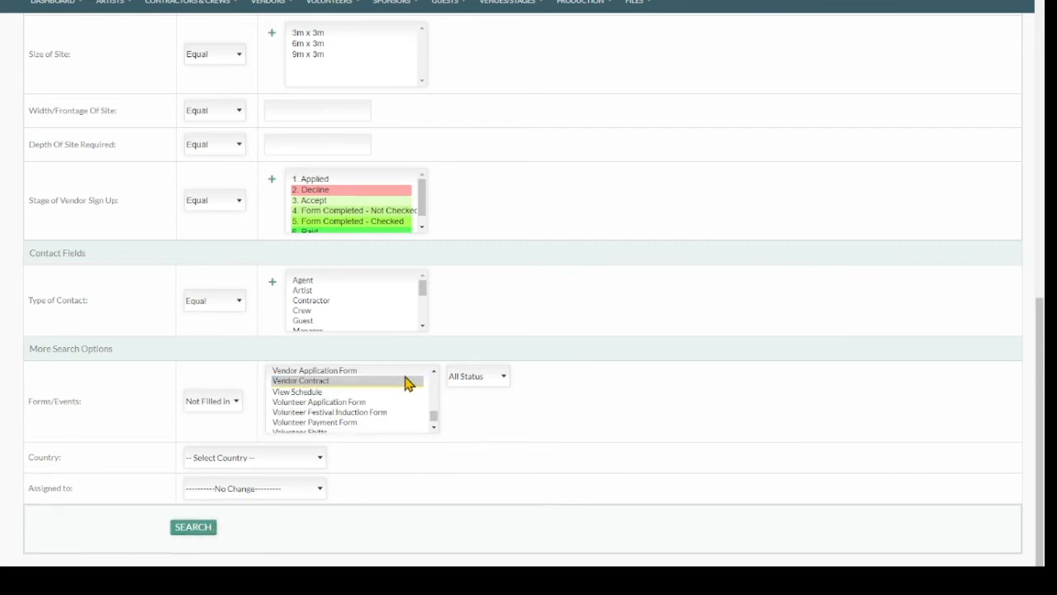
pyautogui.click(192, 527)
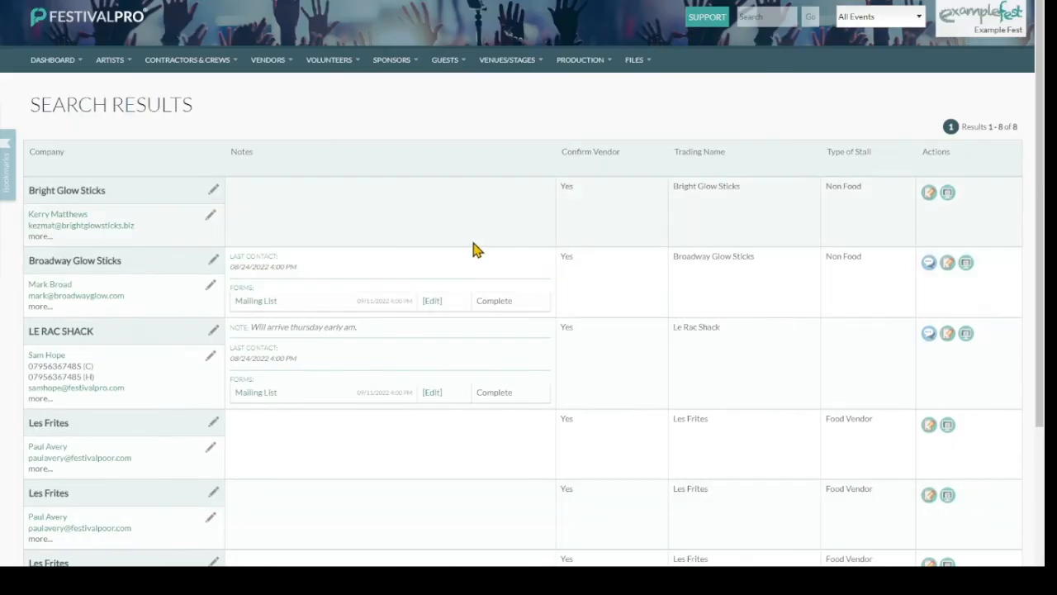
pyautogui.scroll(-3, 474, 250)
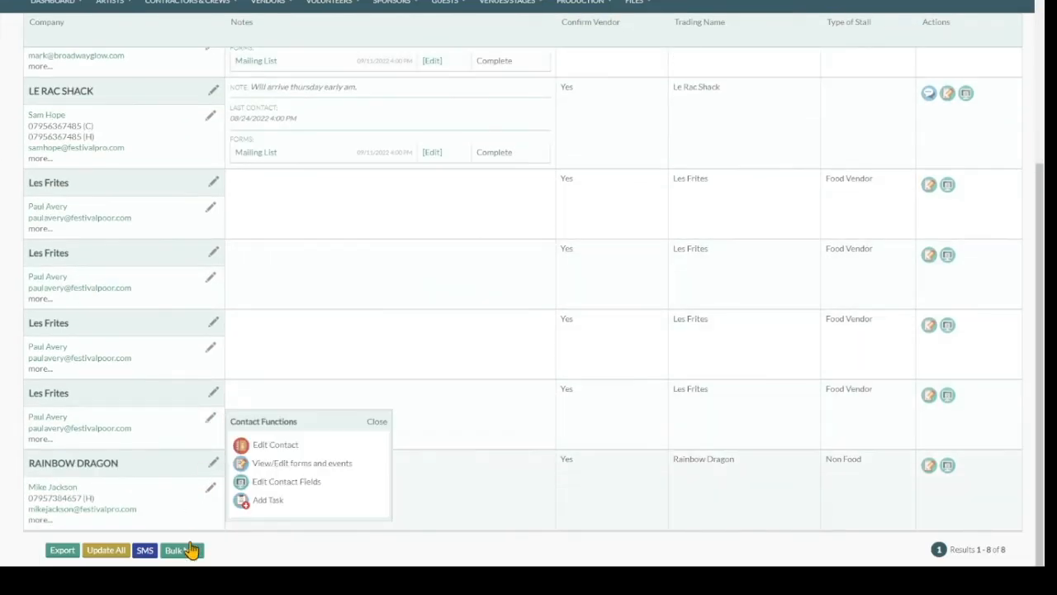
pyautogui.scroll(3, 385, 319)
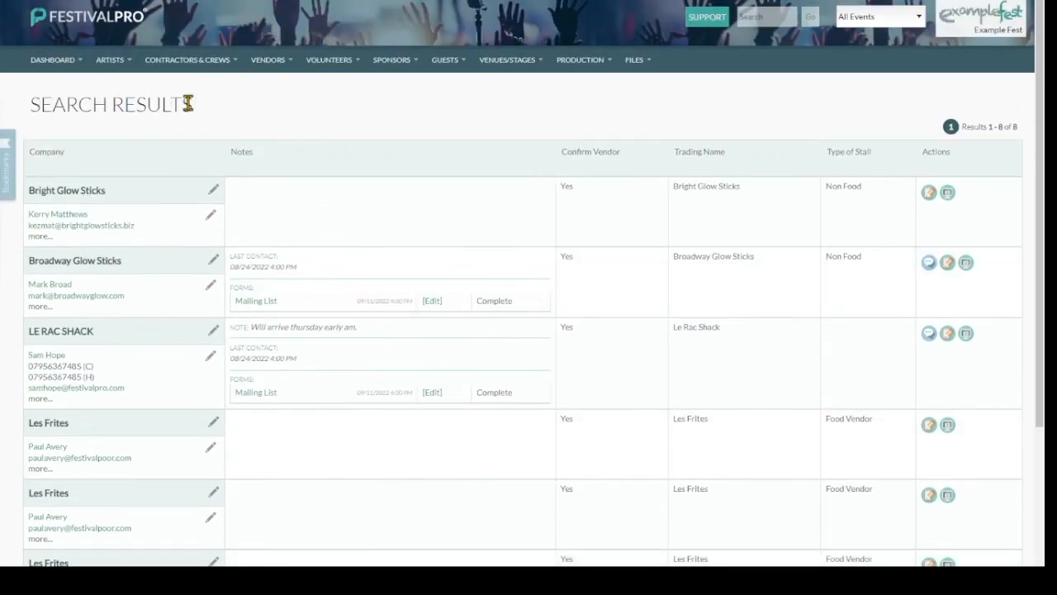
# Open the Vendor Contract form from the forms list and bring up the Form Options of its registration search.
pyautogui.moveTo(43, 66)
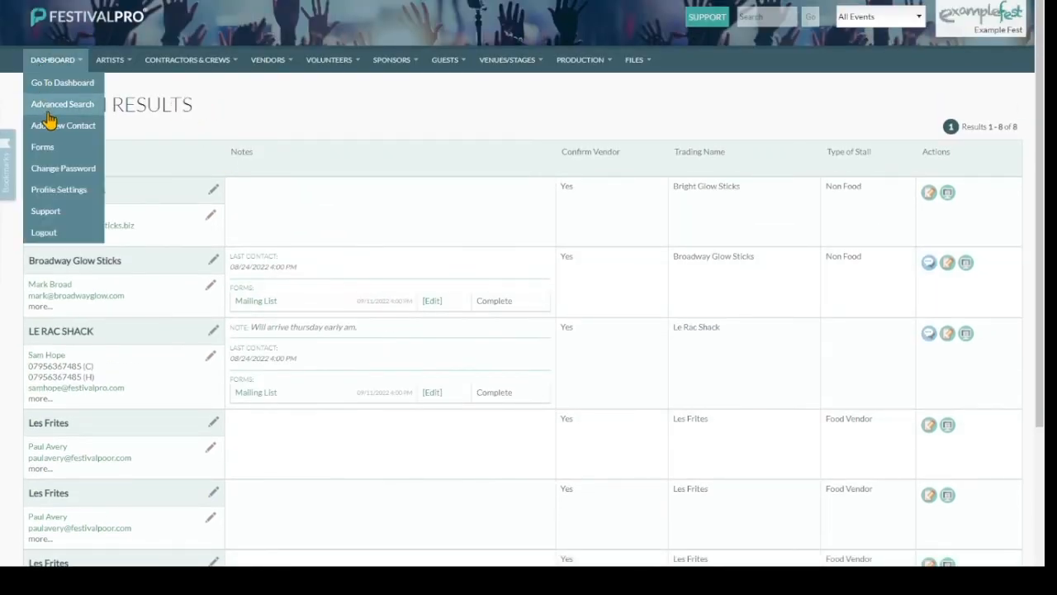
pyautogui.click(47, 151)
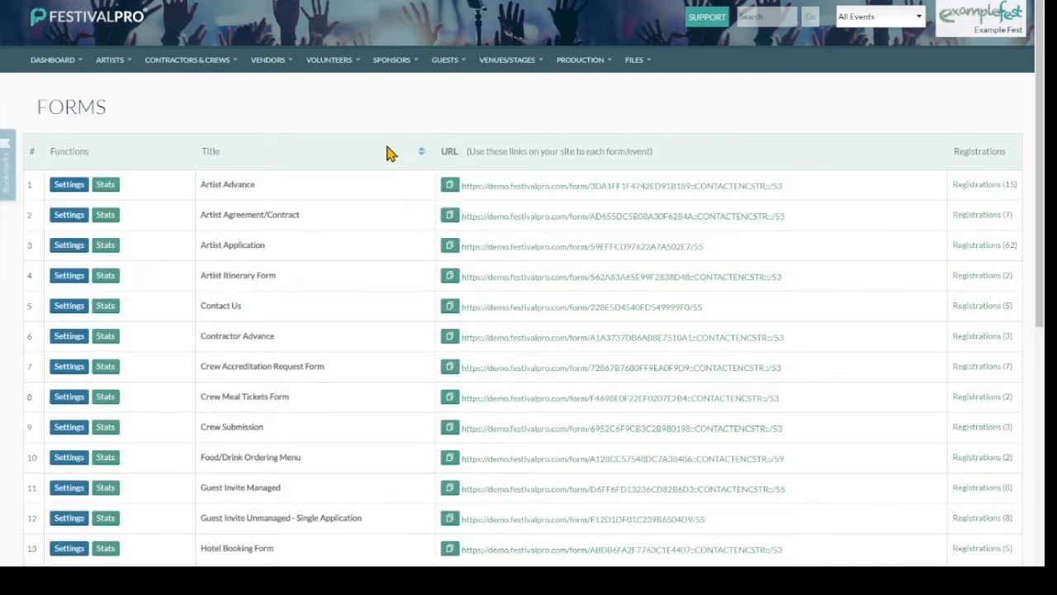
pyautogui.scroll(-10, 389, 154)
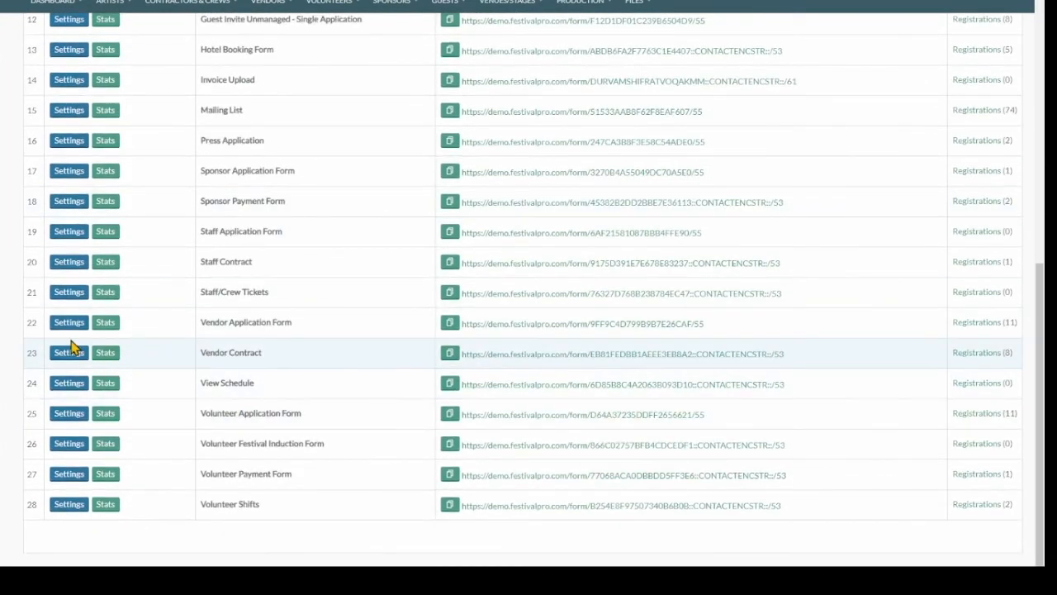
pyautogui.click(70, 353)
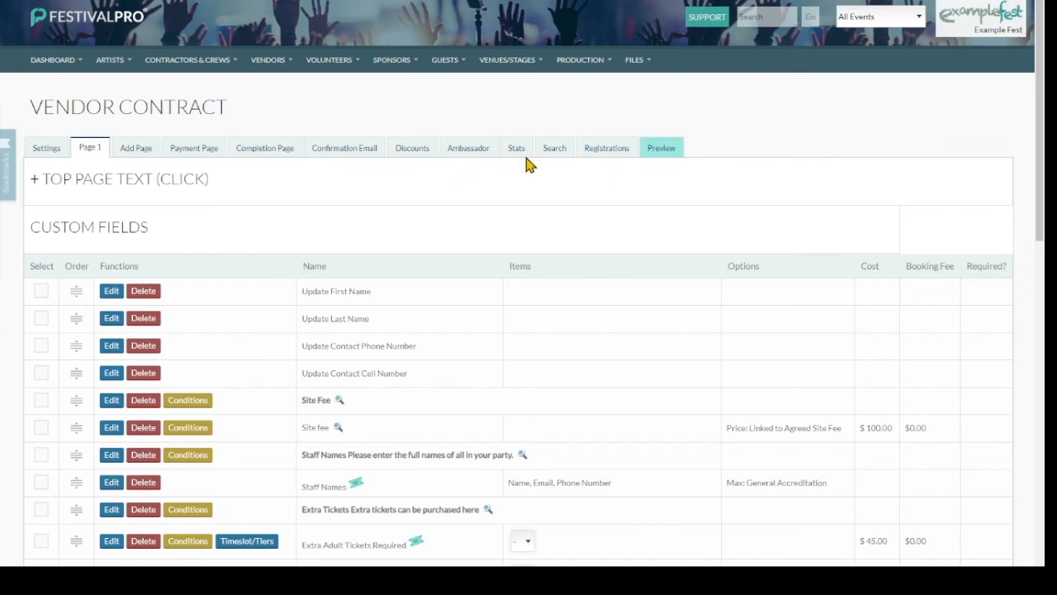
pyautogui.click(549, 153)
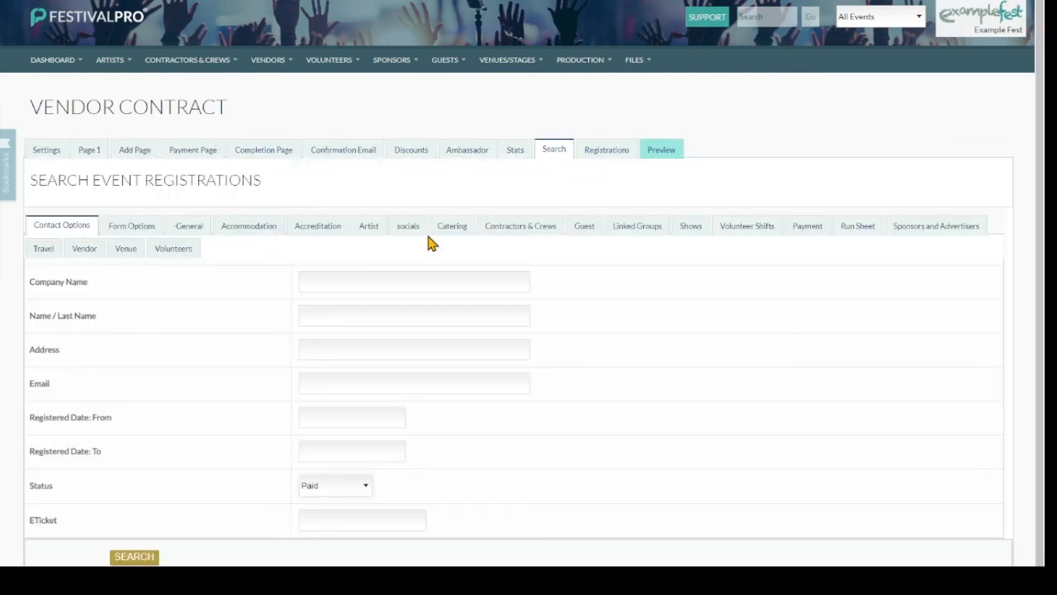
pyautogui.click(133, 226)
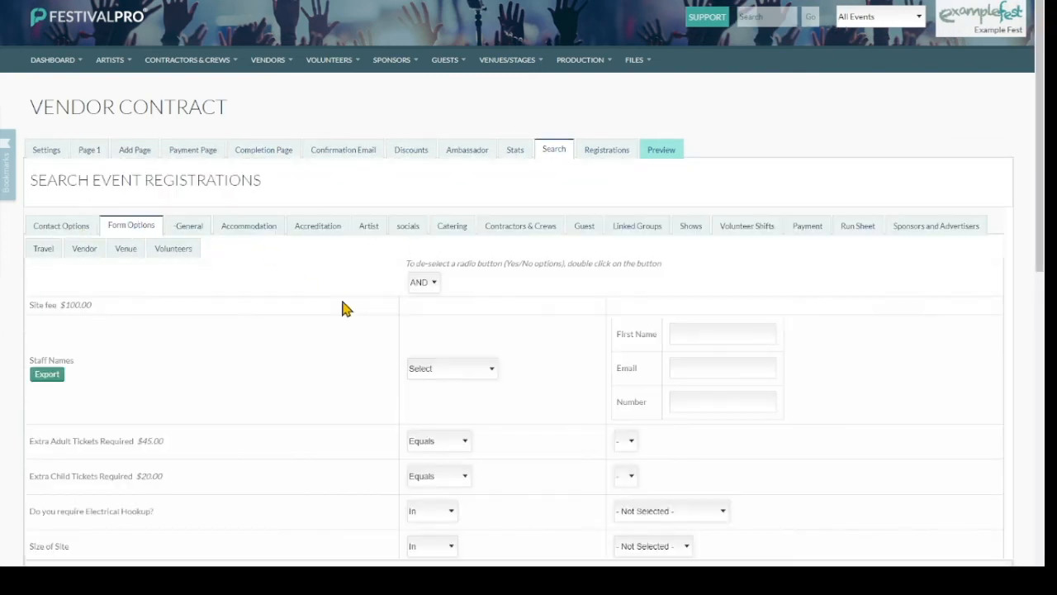
# Search the Vendor Contract registrations for vendors whose Public Liability Insurance is Uploaded.
pyautogui.scroll(-5, 324, 310)
pyautogui.scroll(-5, 324, 310)
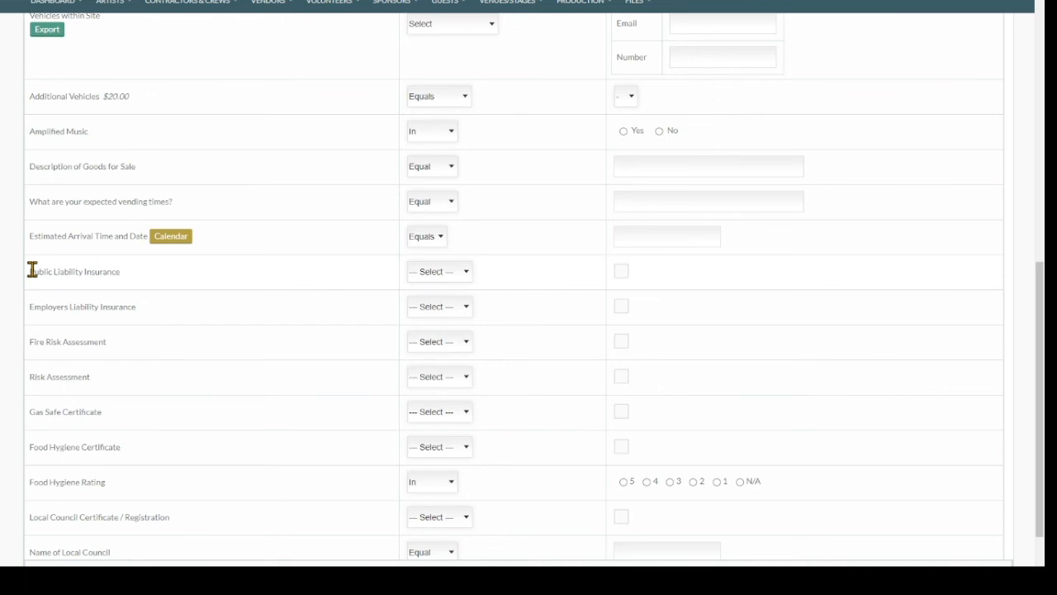
pyautogui.click(457, 277)
pyautogui.click(457, 305)
pyautogui.click(622, 274)
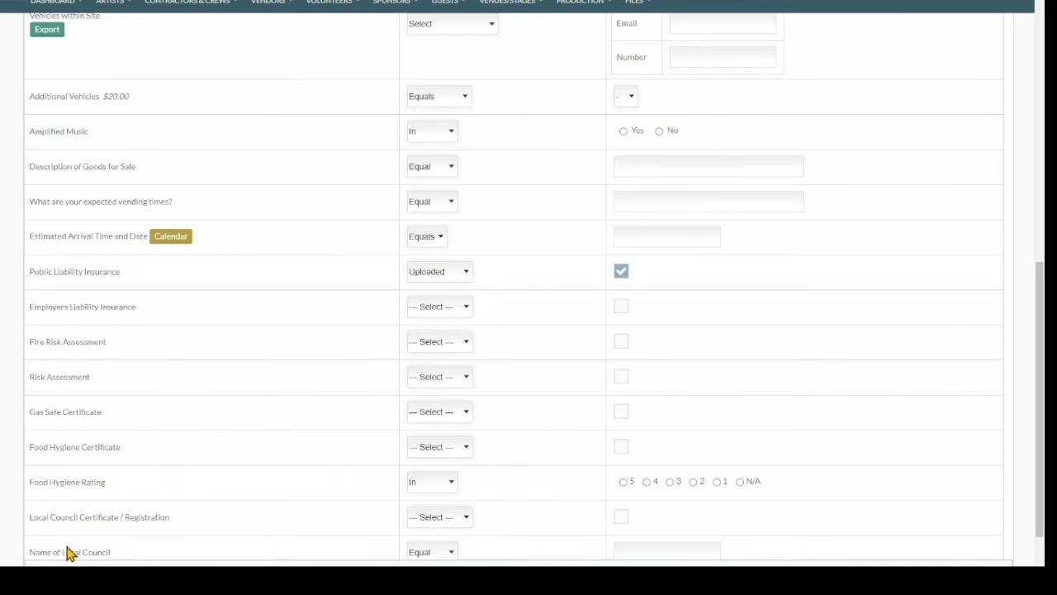
pyautogui.click(157, 574)
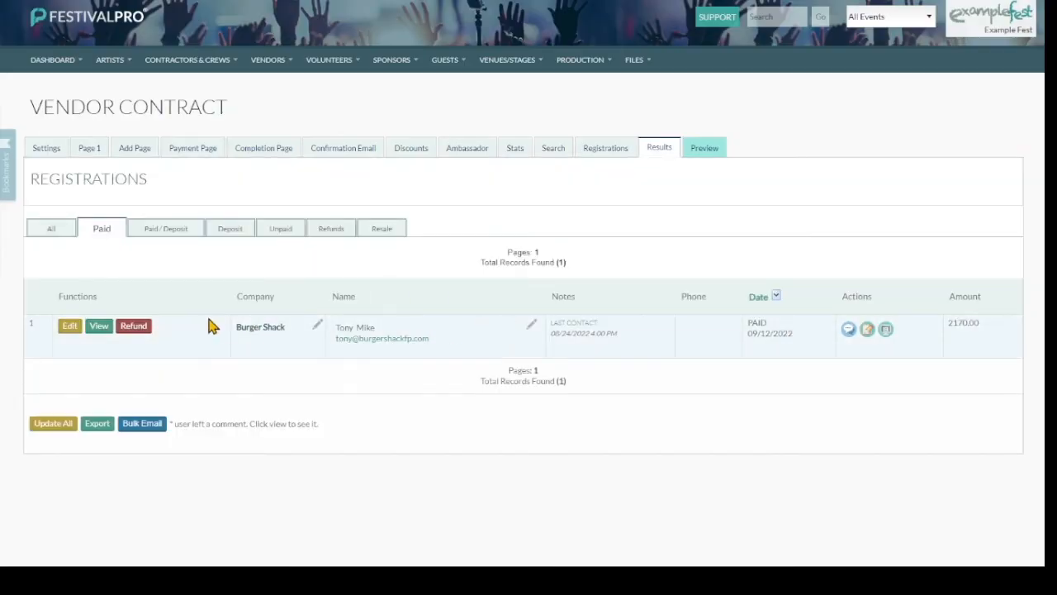
pyautogui.click(341, 339)
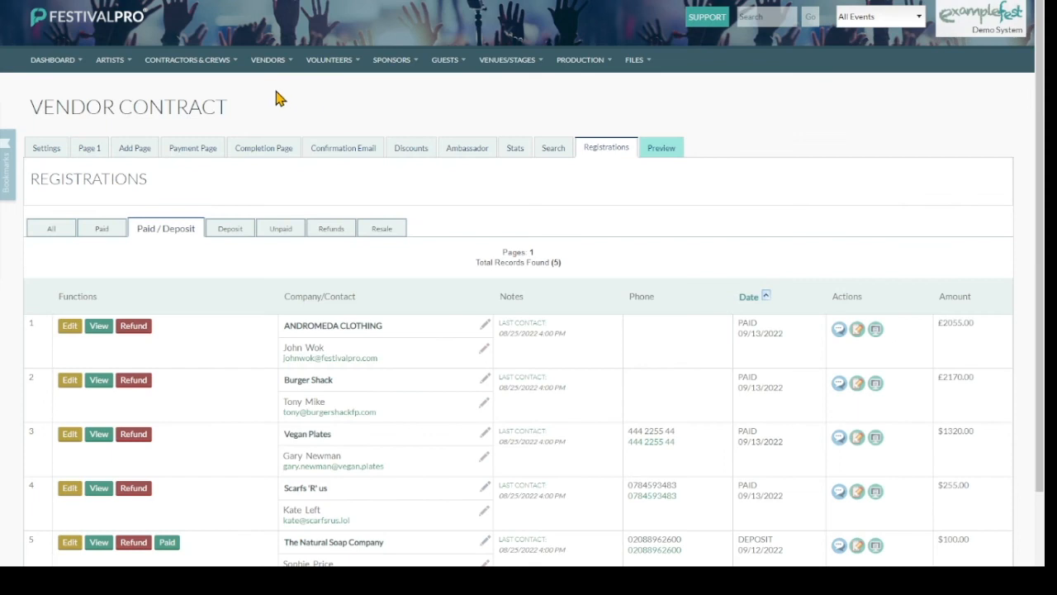
# Find the Vendor Application Form and its link in the forms list and open its registrations.
pyautogui.moveTo(29, 63)
pyautogui.click(60, 153)
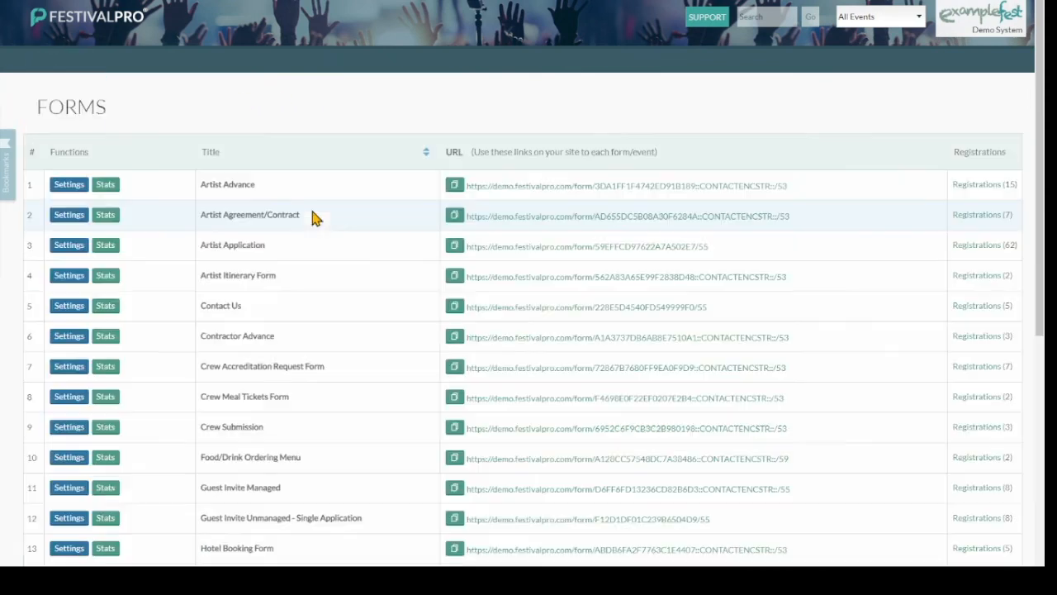
pyautogui.scroll(-6, 306, 227)
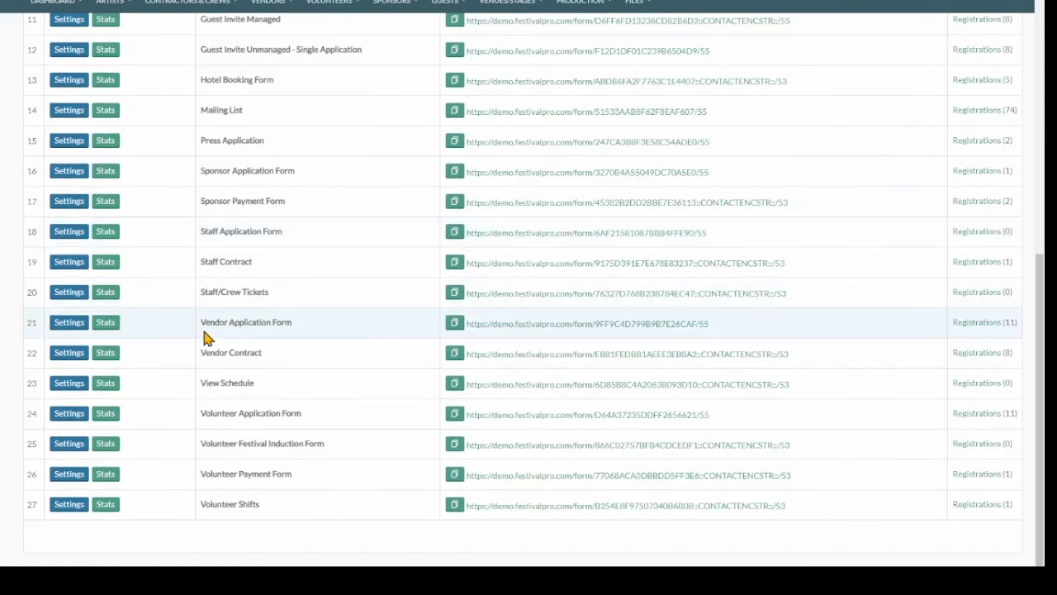
pyautogui.moveTo(202, 329); pyautogui.dragTo(739, 330)
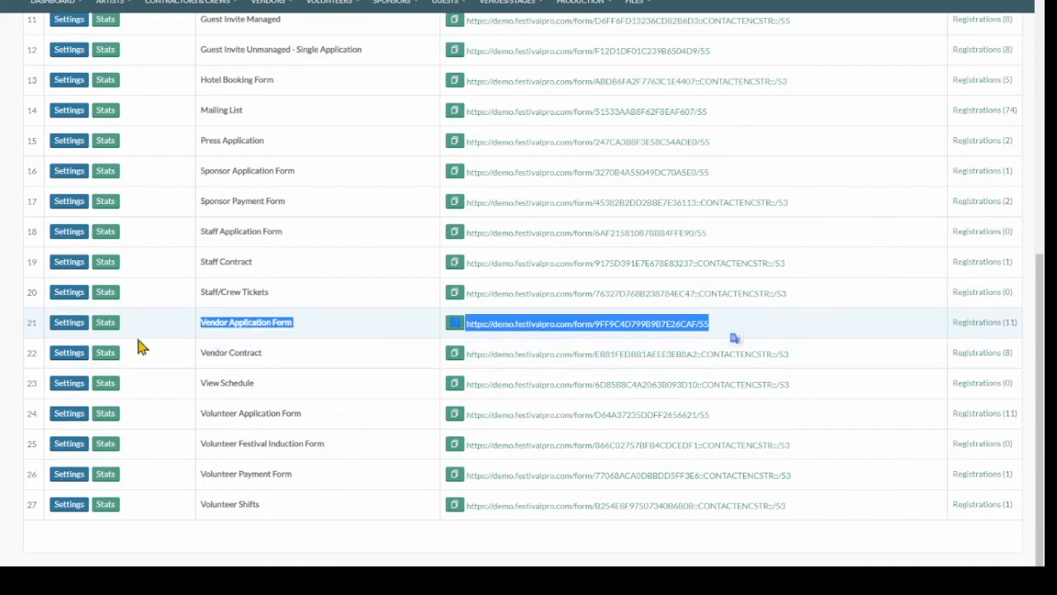
pyautogui.click(976, 322)
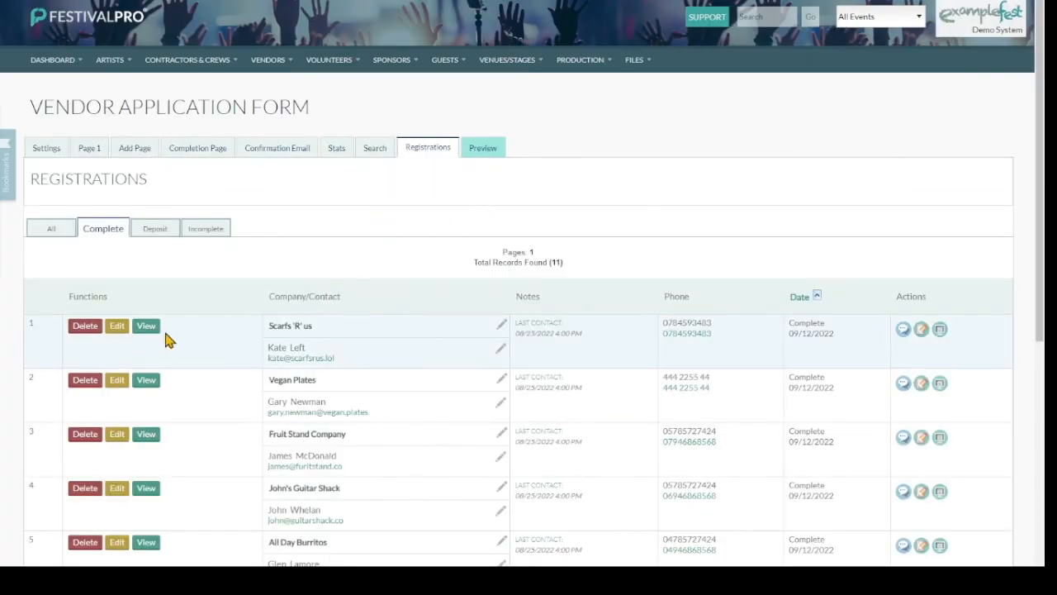
# Open the vendor fields of Scarfs 'R' us, examine the Agreed Site Fee and close the dialog without saving.
pyautogui.click(921, 332)
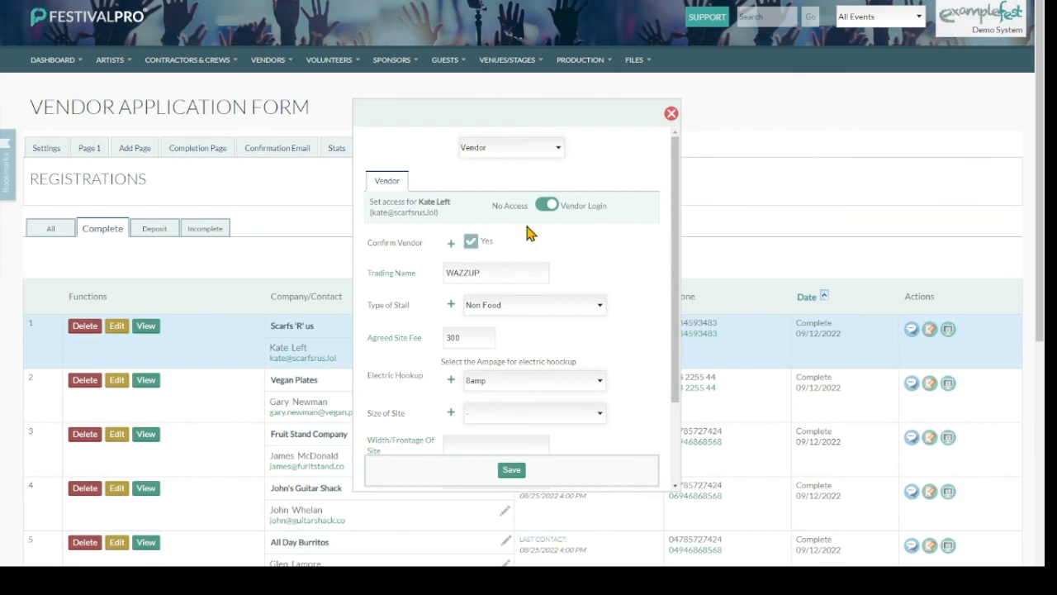
pyautogui.doubleClick(454, 337)
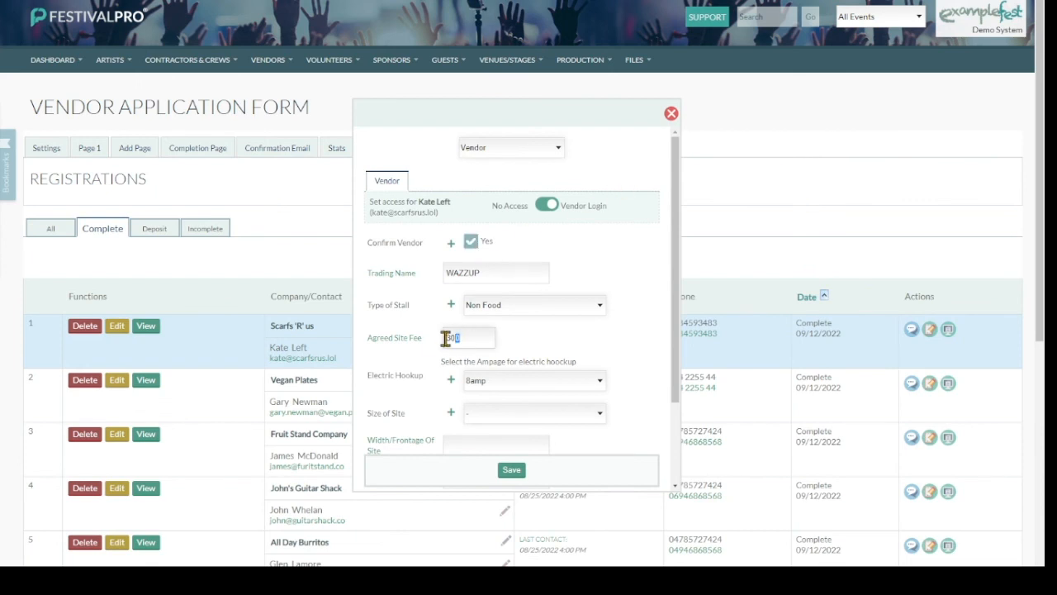
pyautogui.click(672, 113)
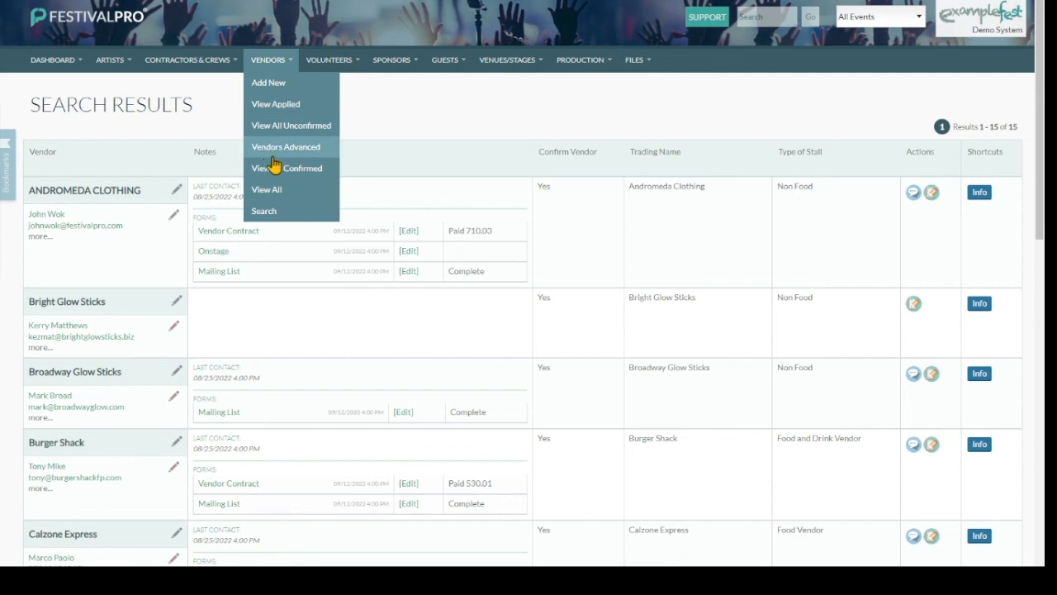
# In the confirmed vendors list, view the vendor details and accreditation quantities of Vegan Plates and close the dialog without saving.
pyautogui.scroll(-10, 228, 154)
pyautogui.scroll(-2, 231, 248)
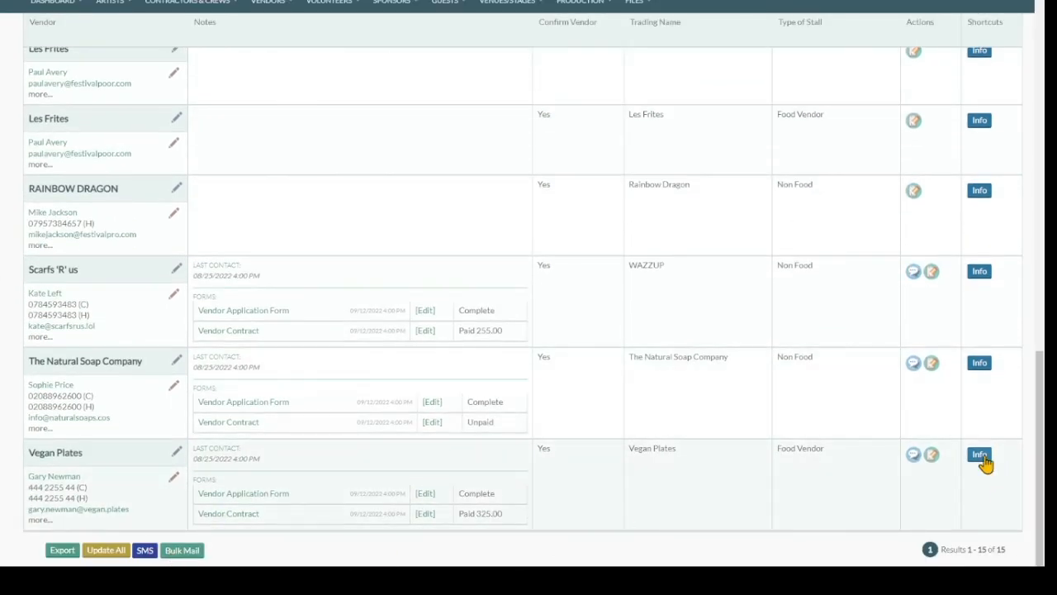
pyautogui.click(980, 454)
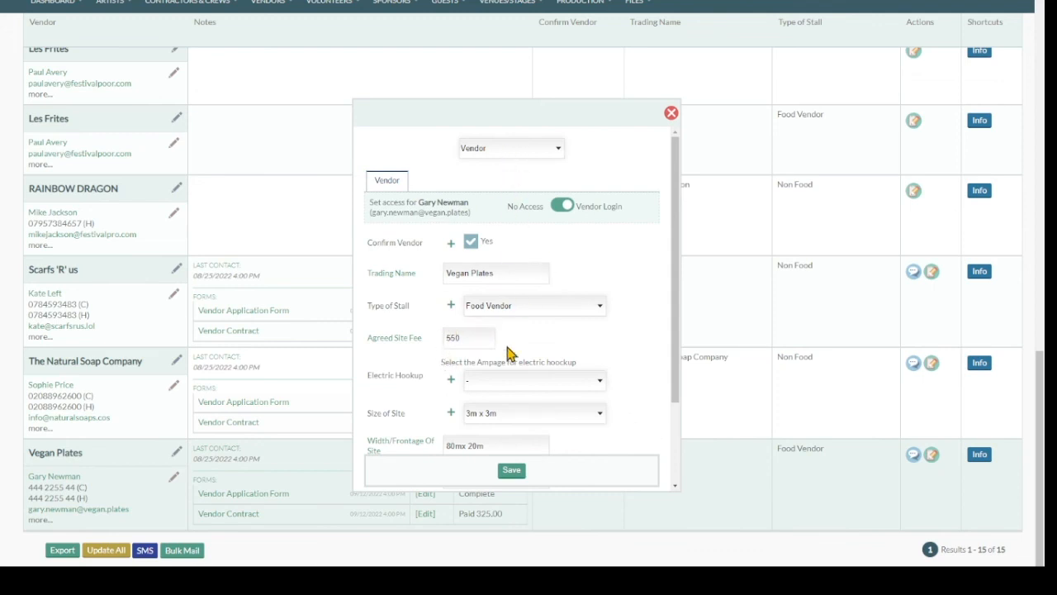
pyautogui.click(510, 189)
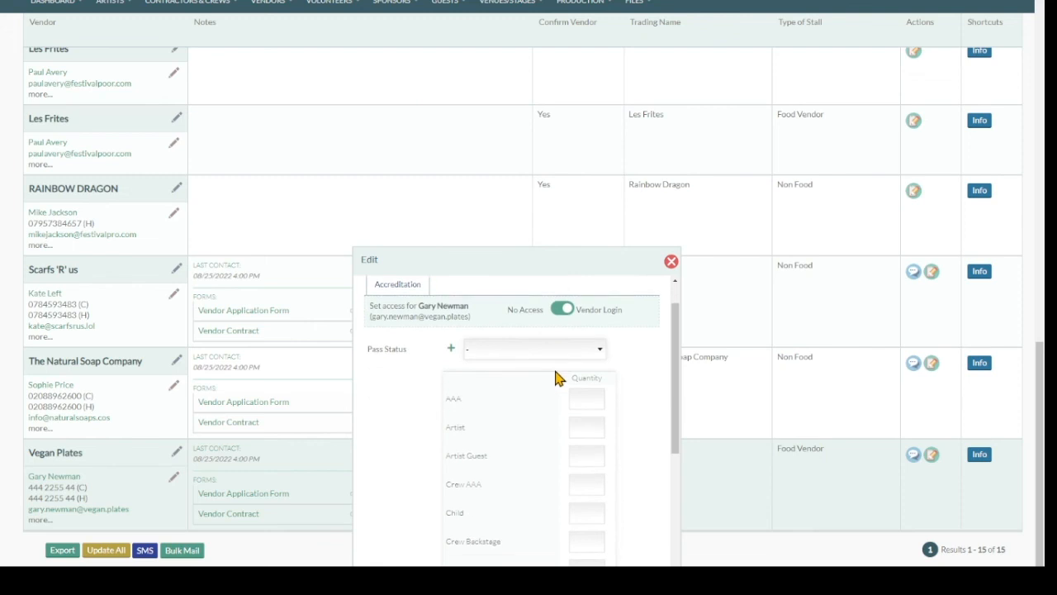
pyautogui.click(672, 263)
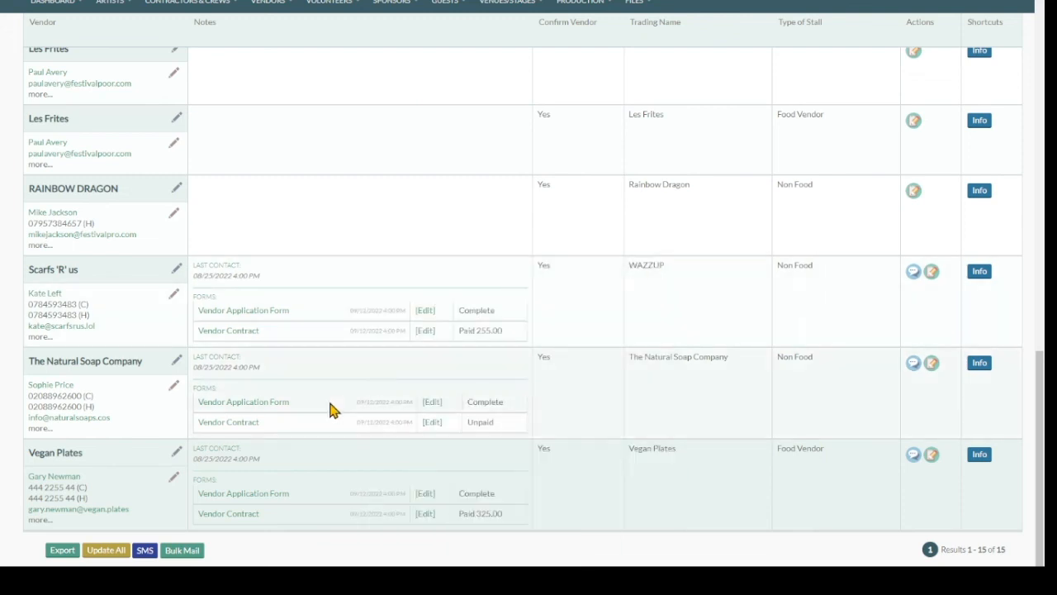
# Start a bulk mail to the confirmed vendors using the Vendor Contract & Advance Login template.
pyautogui.click(193, 550)
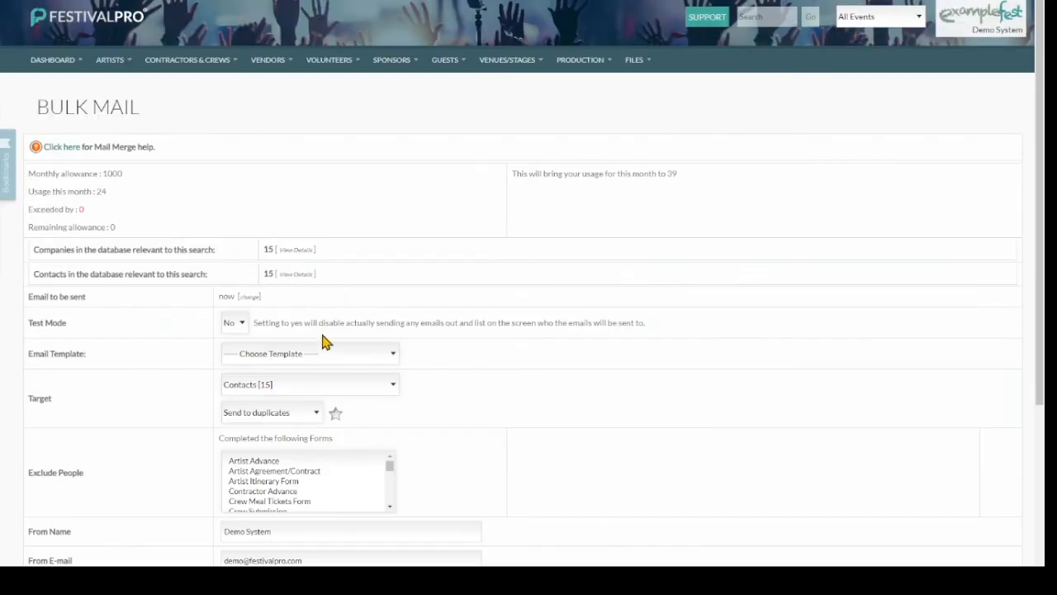
pyautogui.click(293, 495)
# Open the Vendor Contract form's registrations from the forms list, and go to the support page.
pyautogui.moveTo(53, 59)
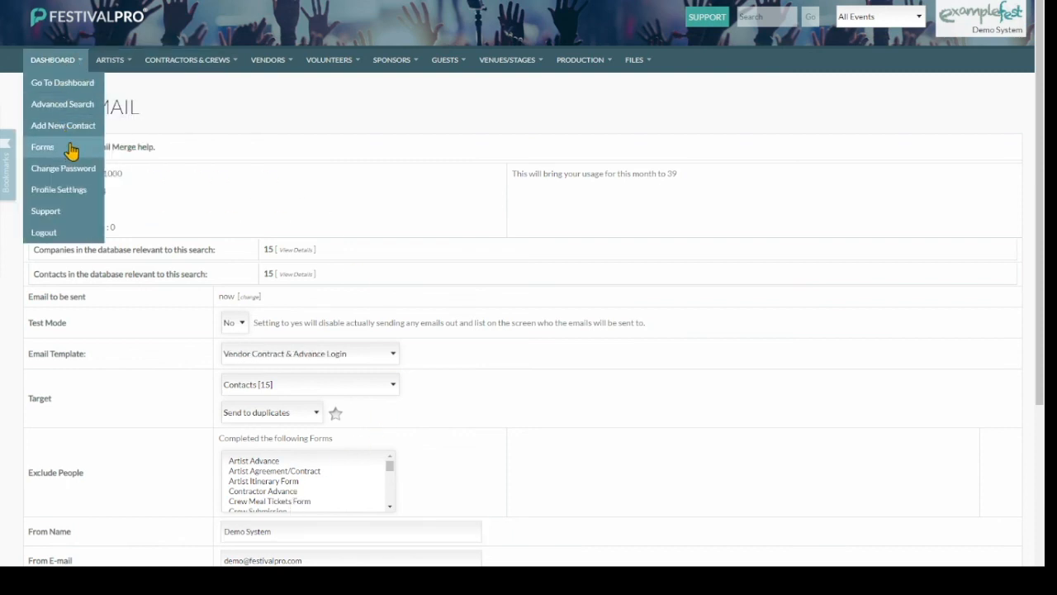
pyautogui.click(71, 151)
pyautogui.scroll(-5, 272, 248)
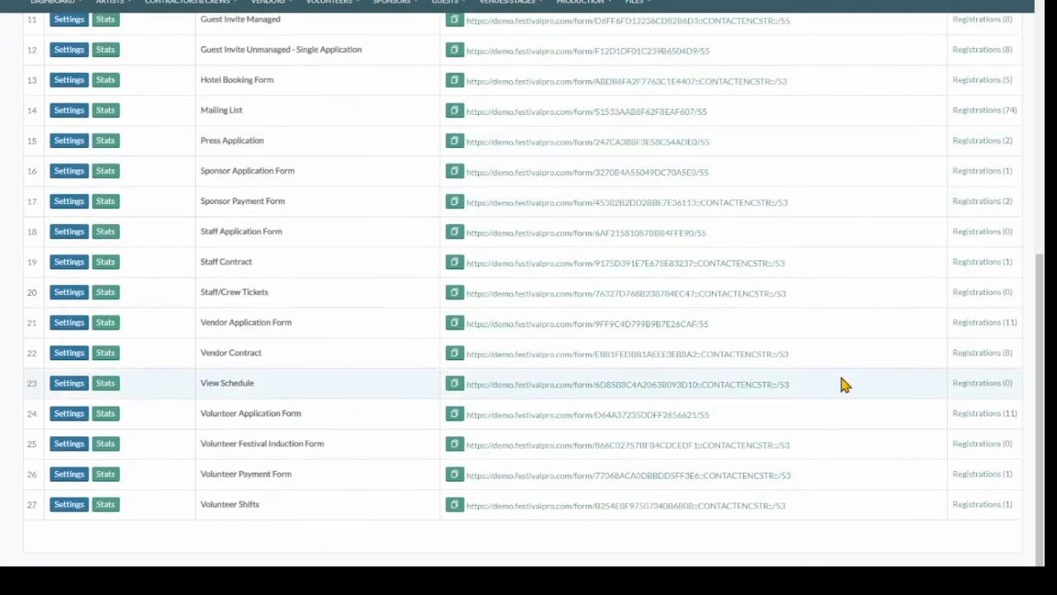
pyautogui.click(972, 358)
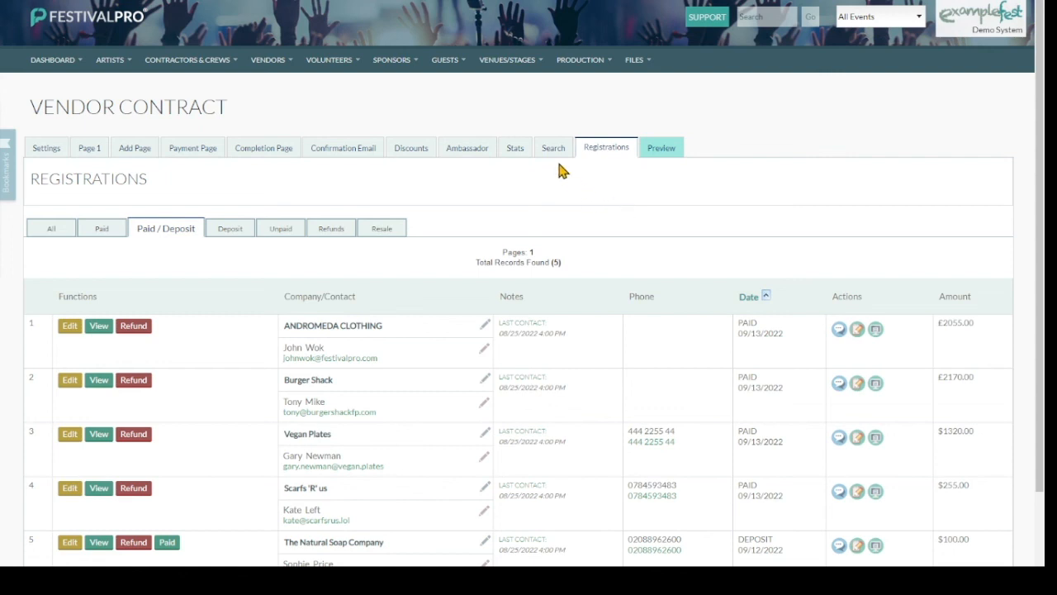
pyautogui.click(704, 18)
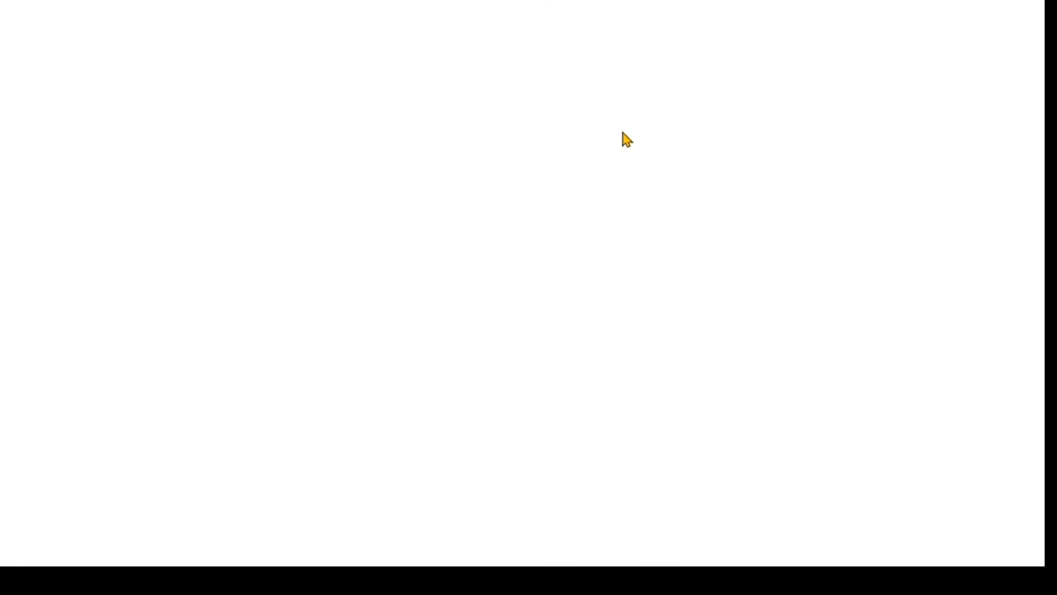